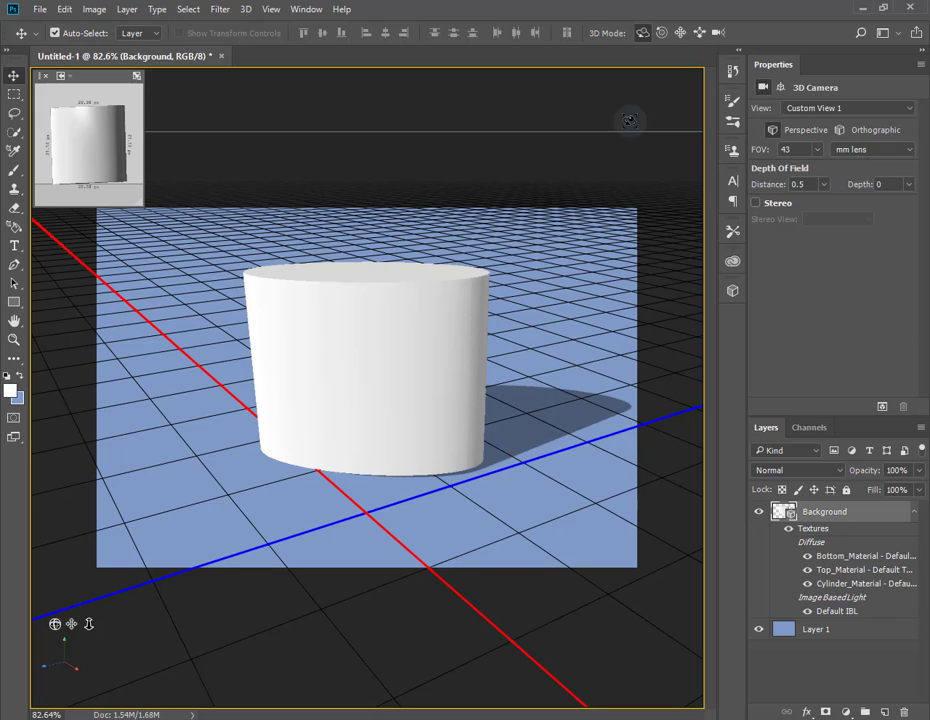
Open the 3D panel and display the Scene properties (Custom preset, Solid surface style).
left_click(733, 292)
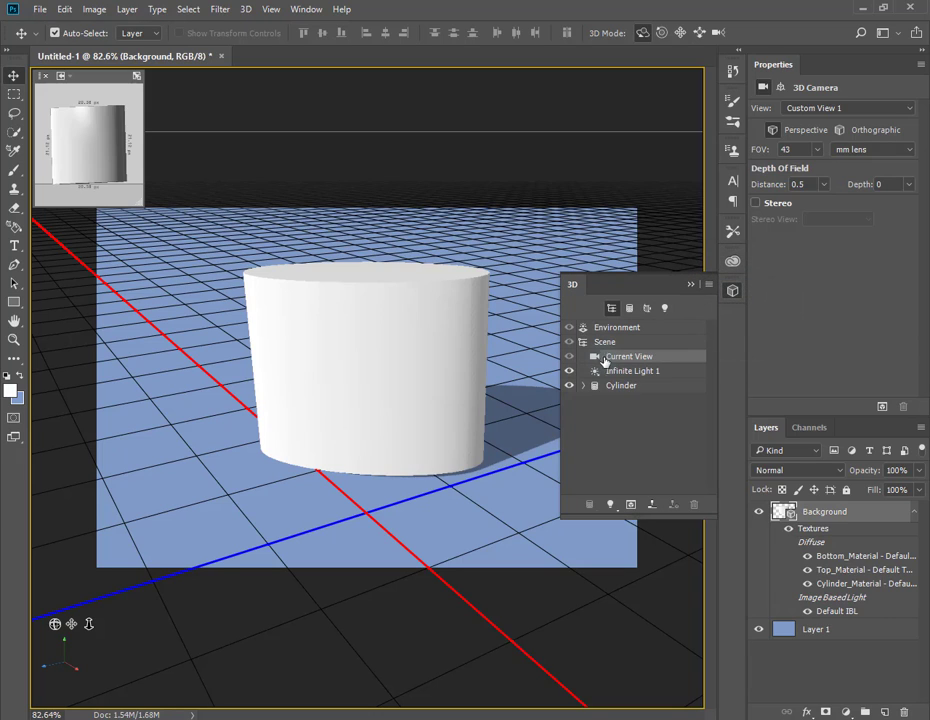
left_click(605, 344)
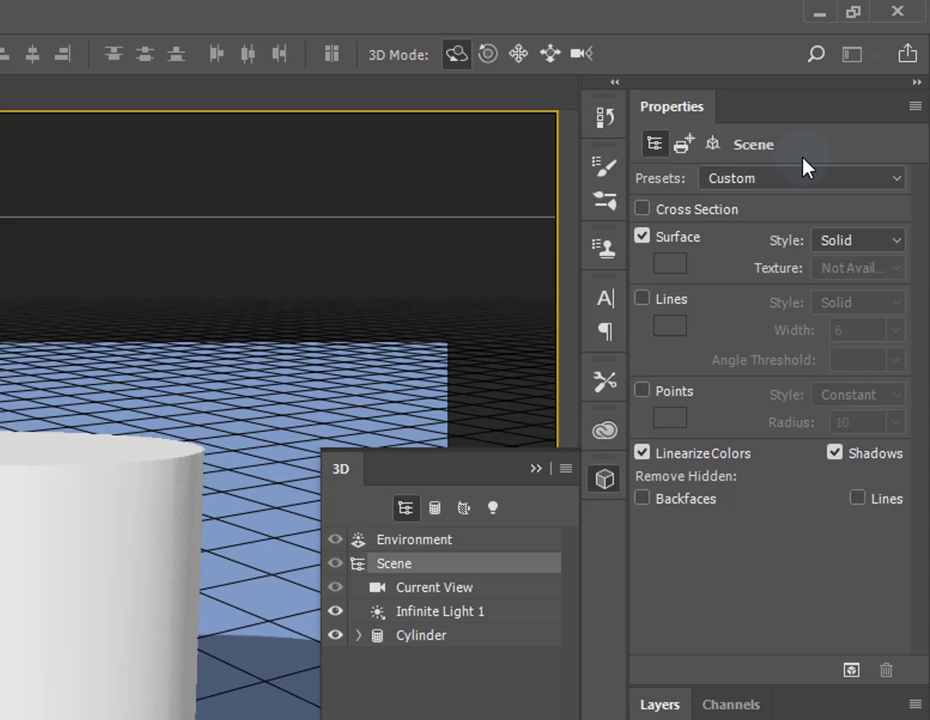
Check the 3D print settings, then shift the scene's X coordinate from 558.98 to 565.72.
left_click(688, 148)
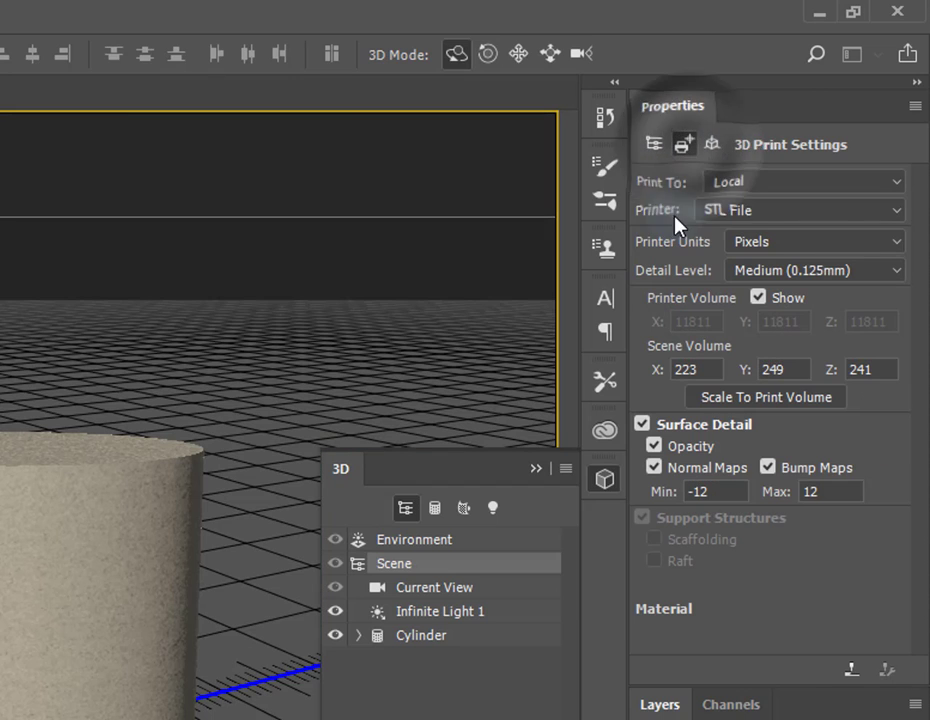
left_click(655, 146)
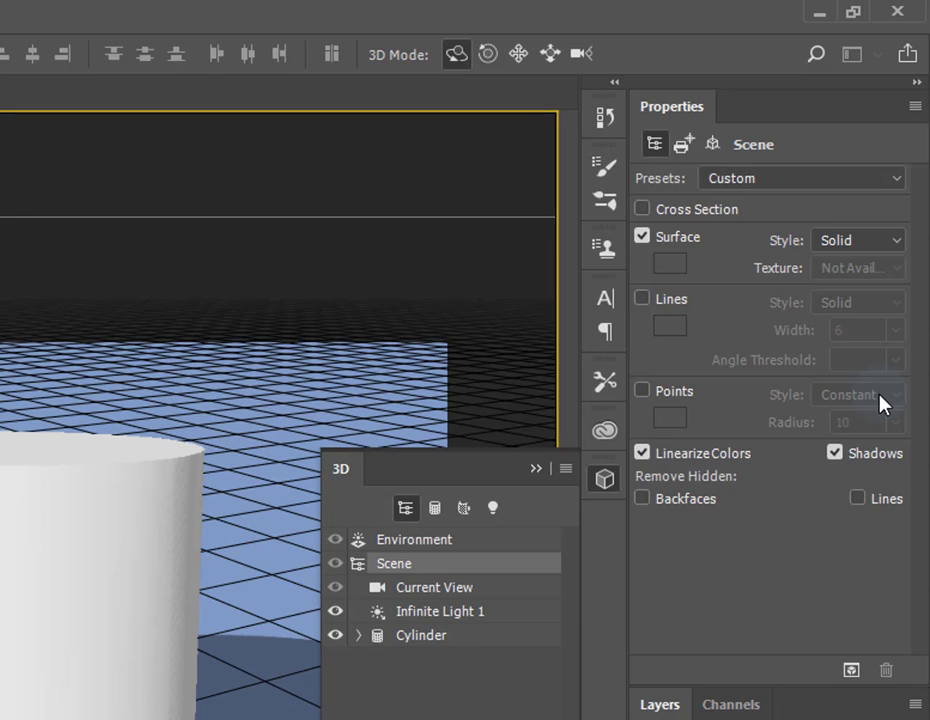
left_click(713, 145)
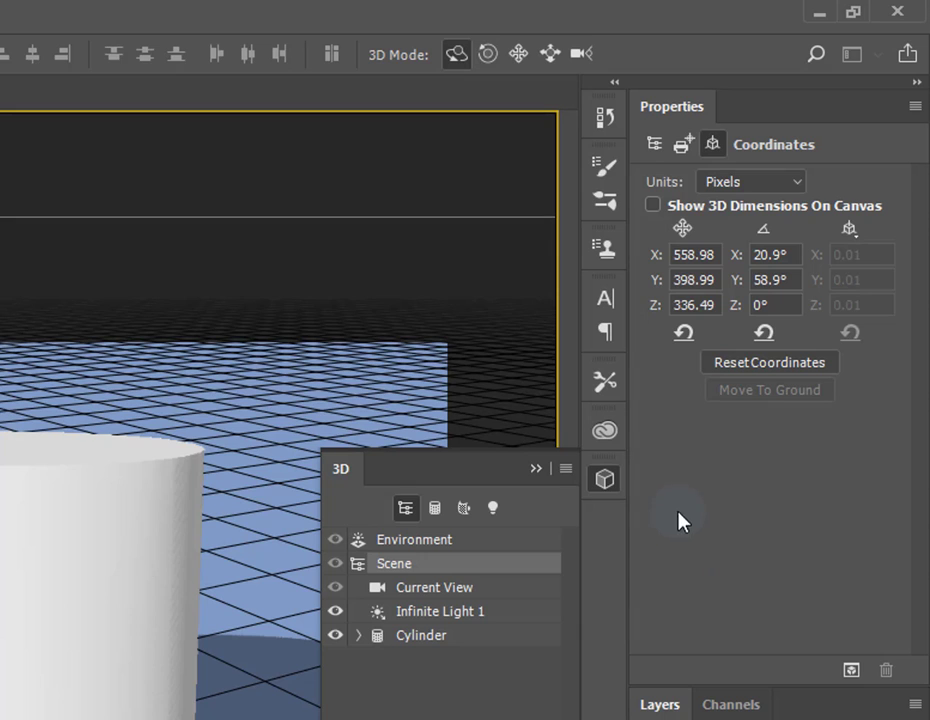
left_click_drag(651, 263, 654, 256)
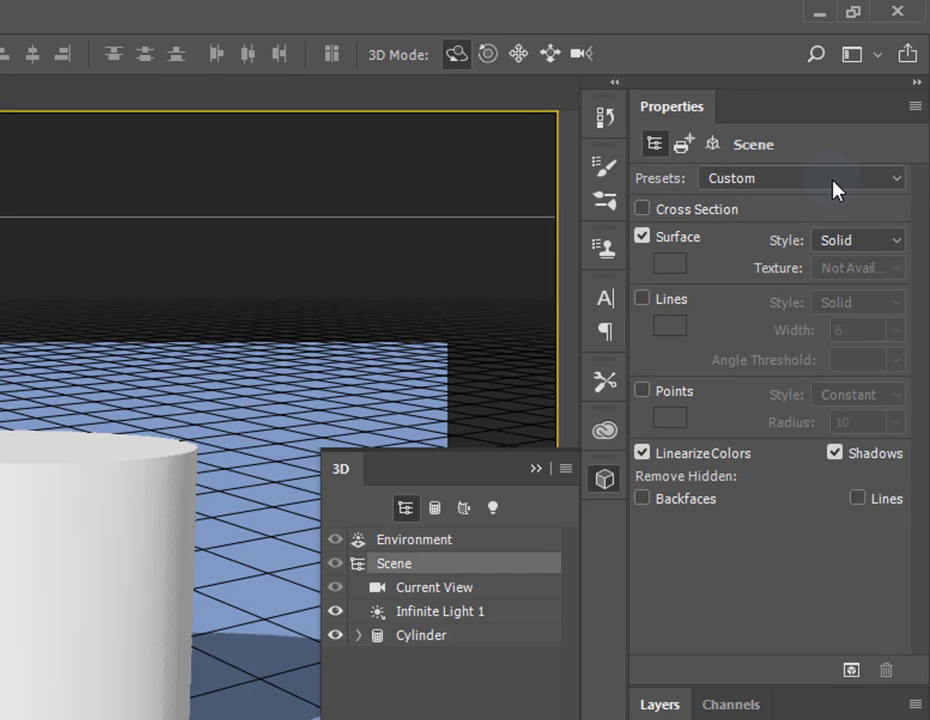
left_click(895, 180)
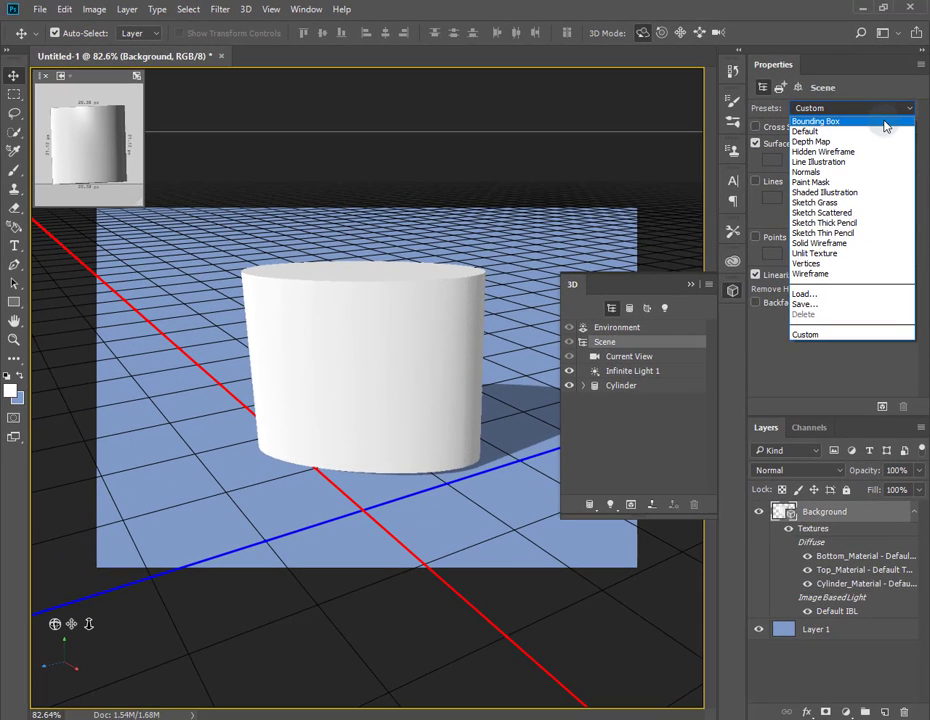
Preview the Bounding Box, Depth Map and Hidden Wireframe presets, ending on Line Illustration.
left_click(886, 123)
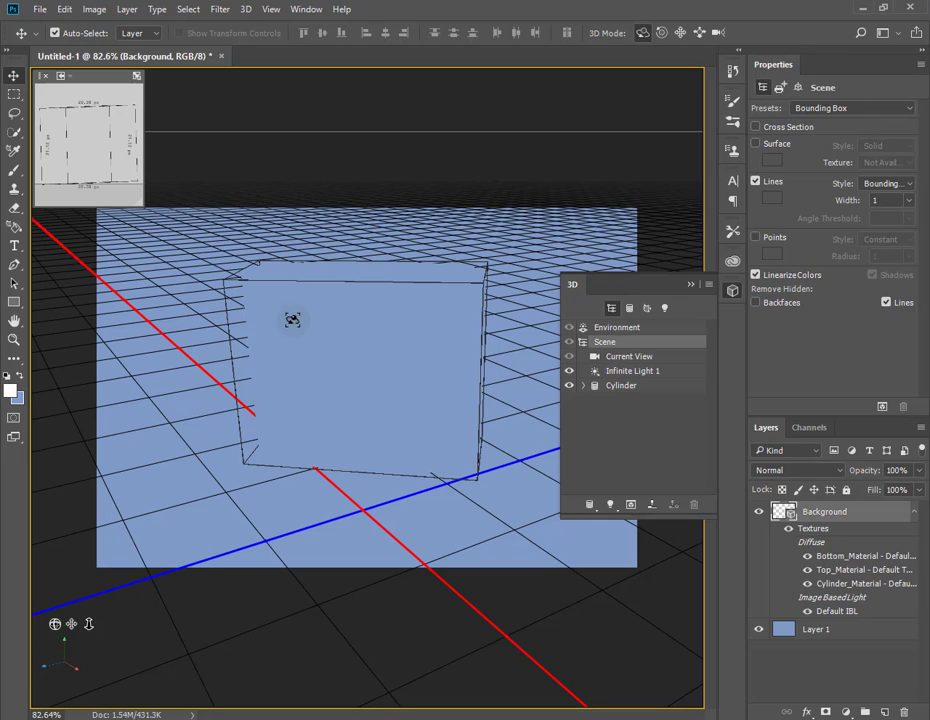
left_click(895, 111)
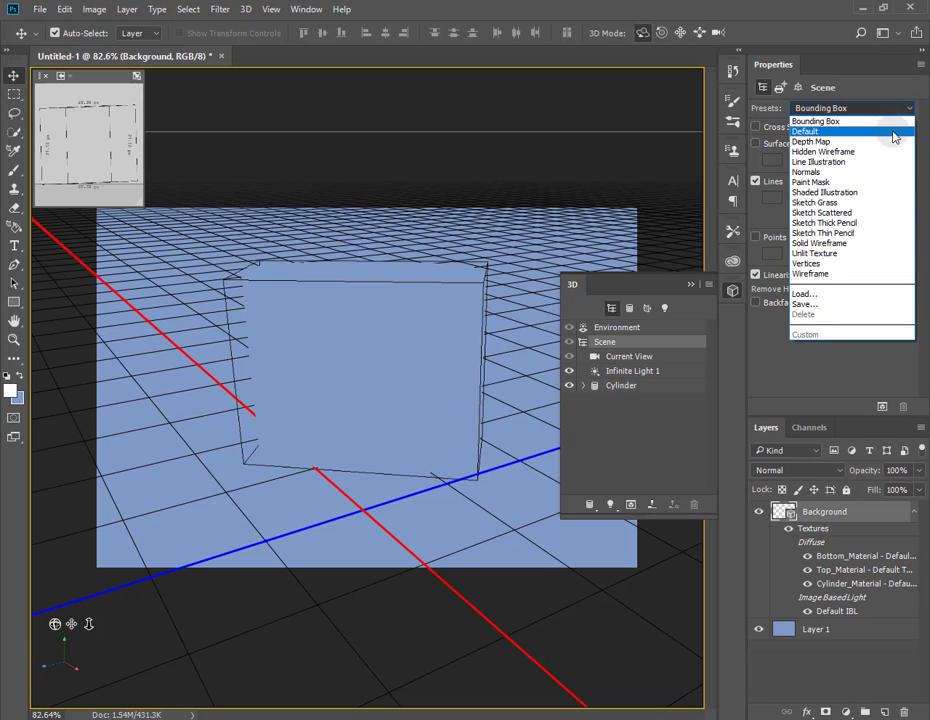
left_click(895, 142)
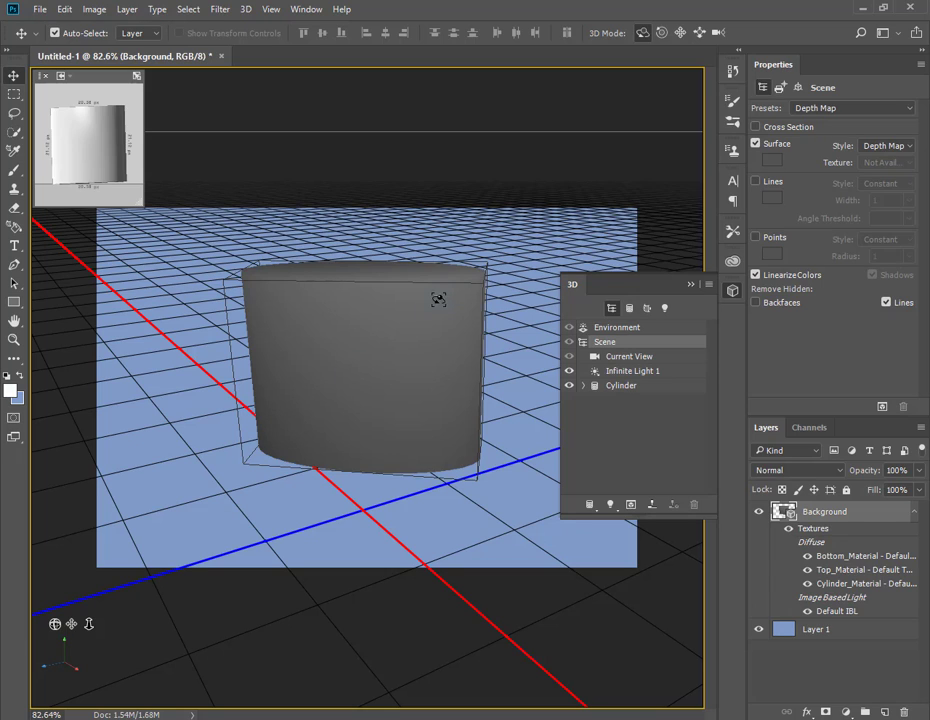
left_click(902, 110)
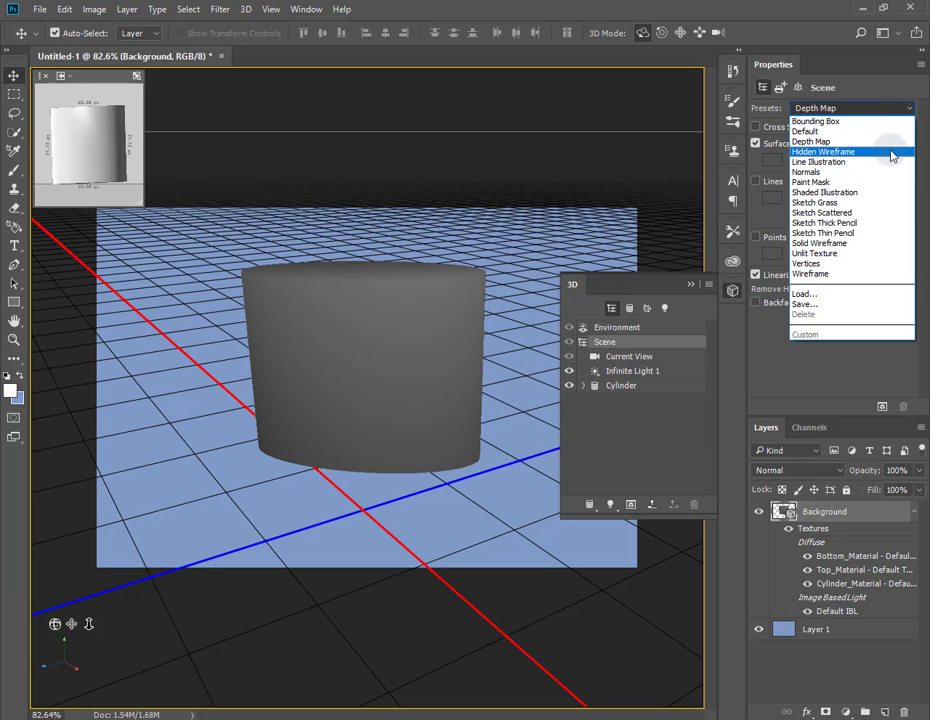
left_click(893, 152)
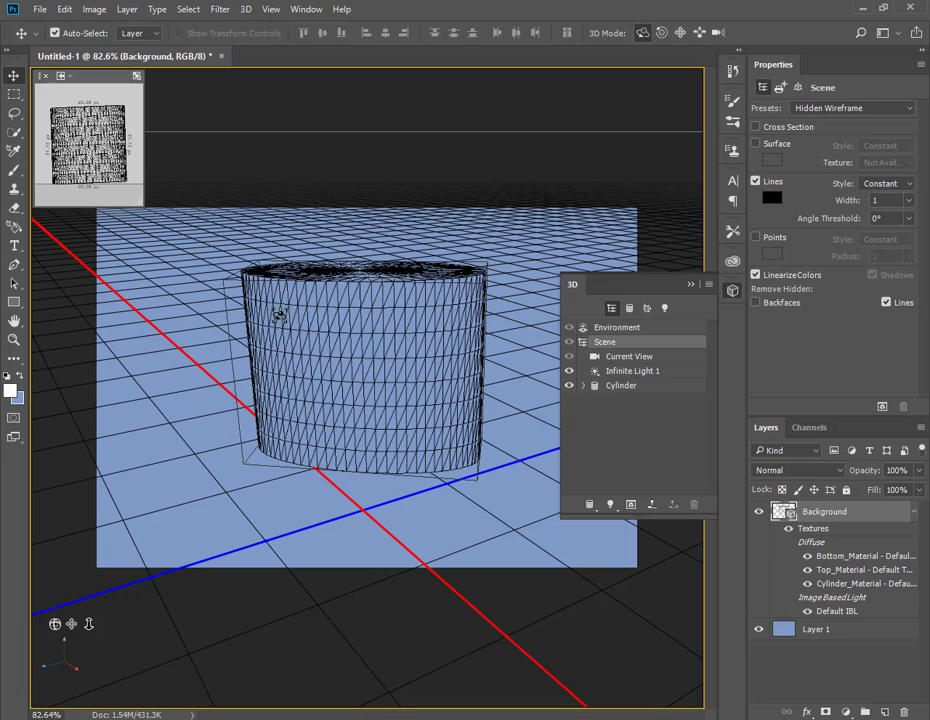
left_click(898, 107)
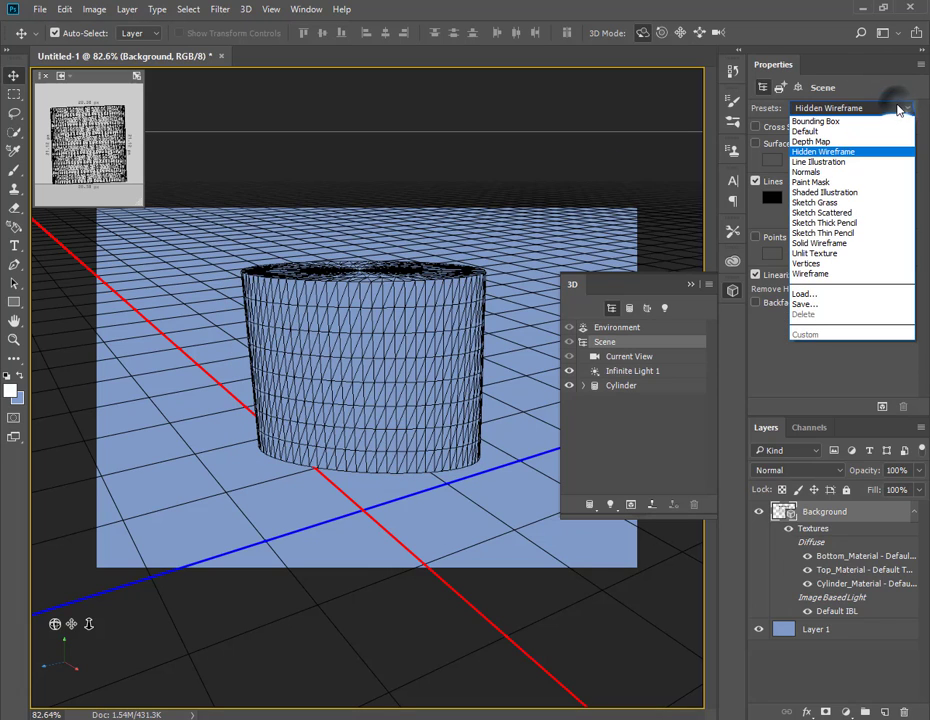
left_click(887, 163)
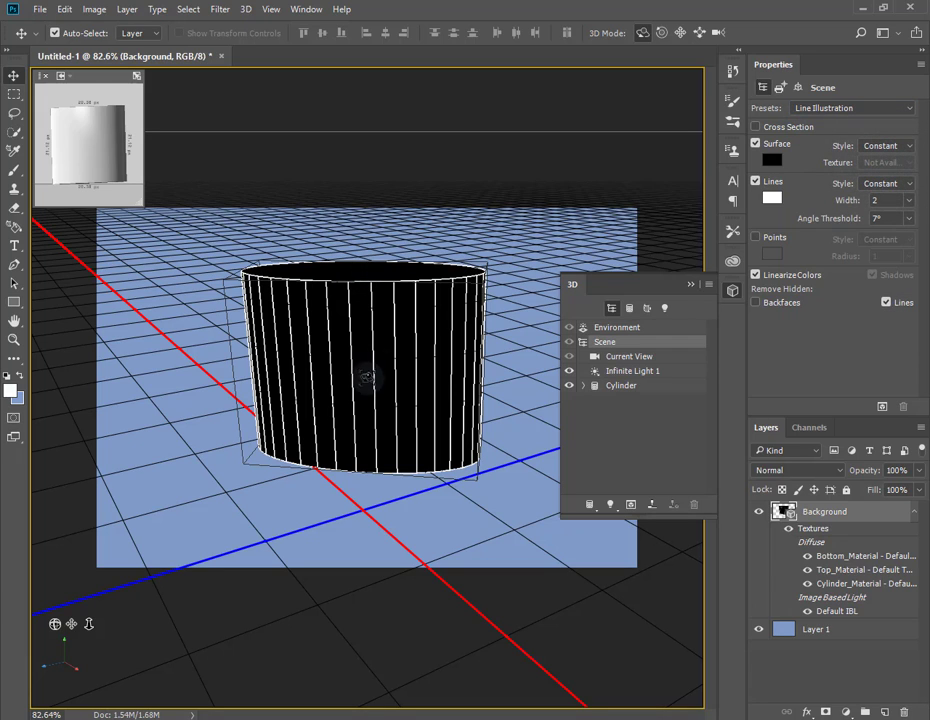
Cycle the scene preset through Normals, Paint Mask and Shaded Illustration, ending on Sketch Grass.
left_click(848, 108)
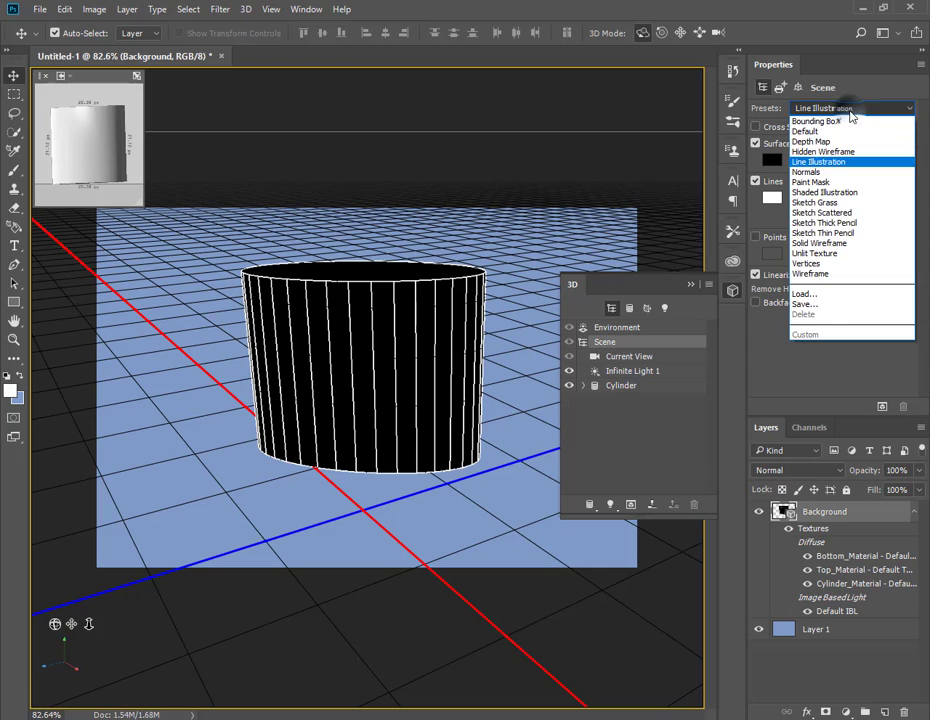
left_click(853, 172)
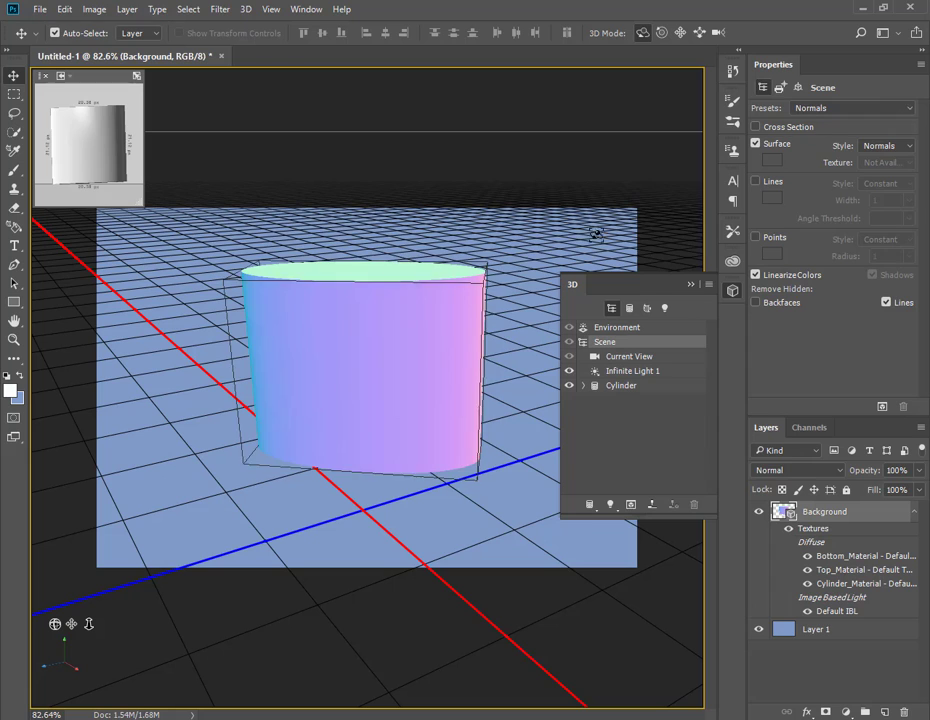
left_click(906, 108)
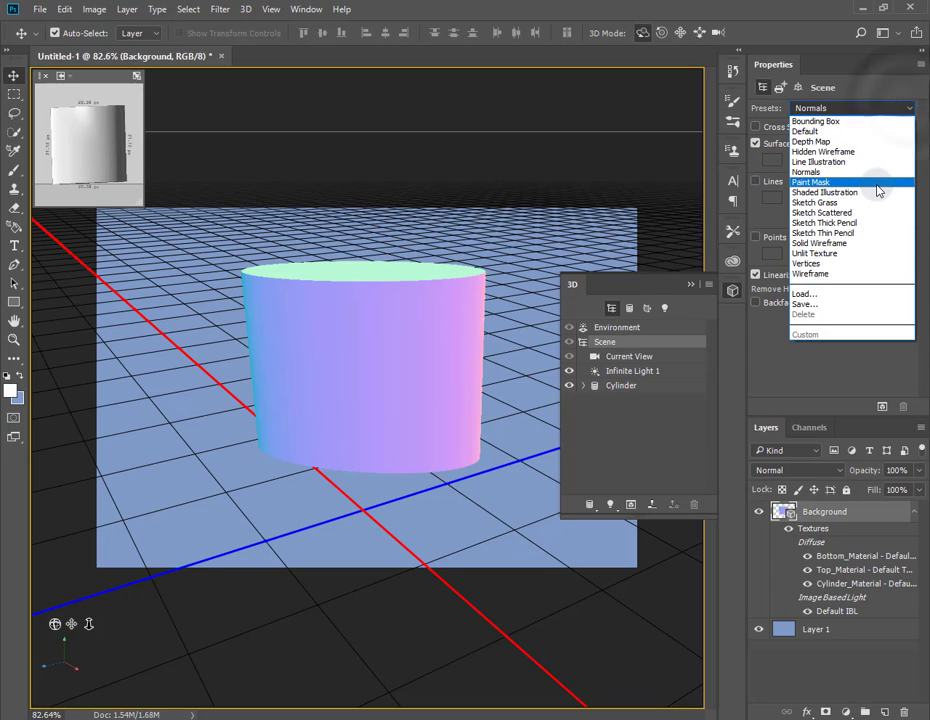
left_click(879, 186)
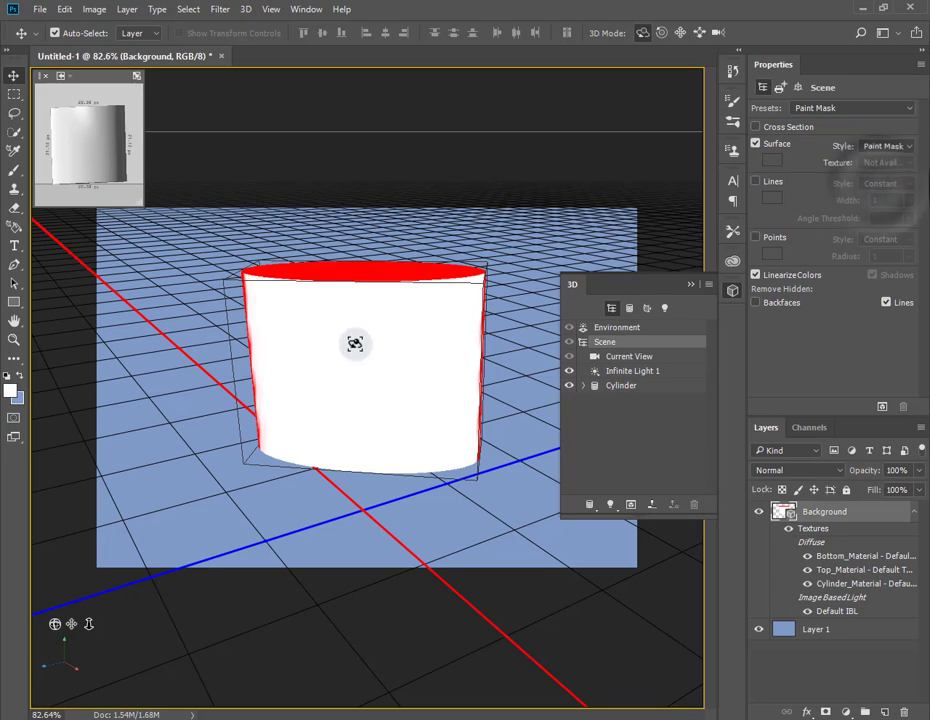
left_click(910, 108)
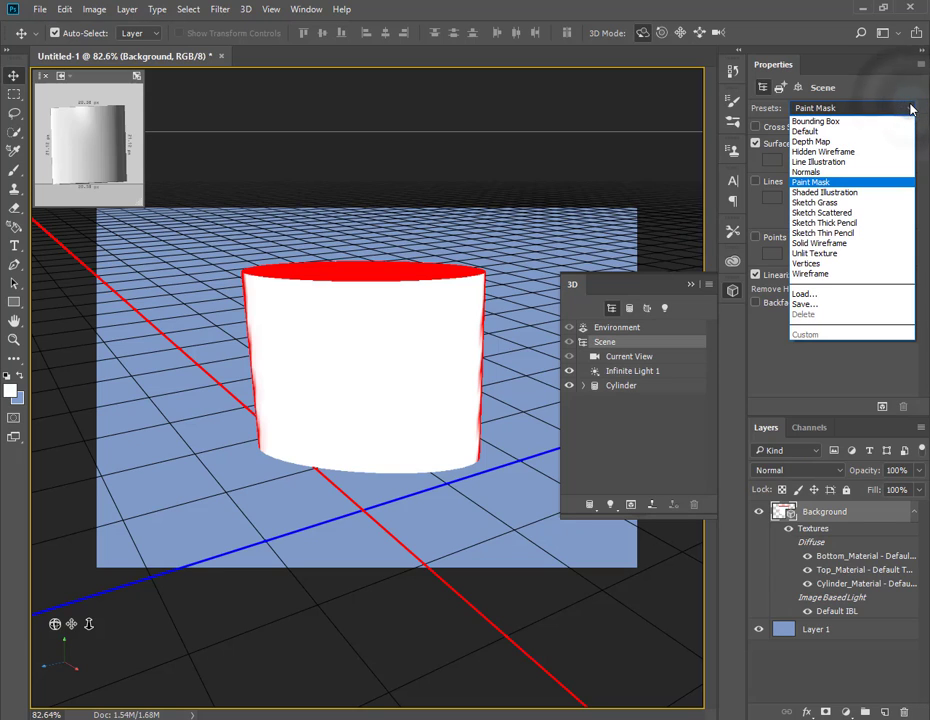
left_click(876, 193)
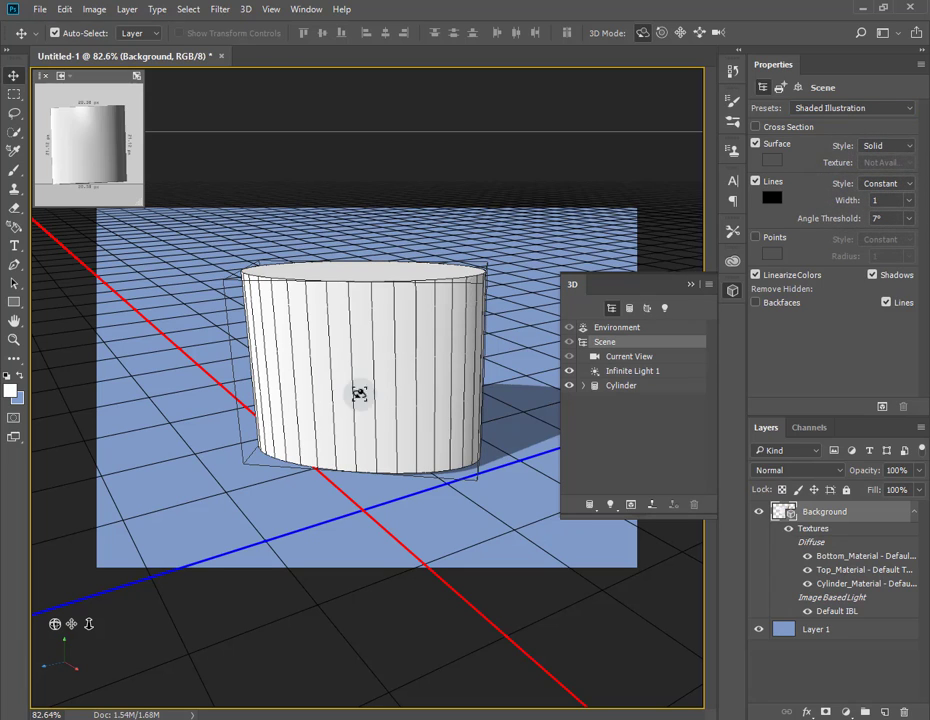
left_click(889, 110)
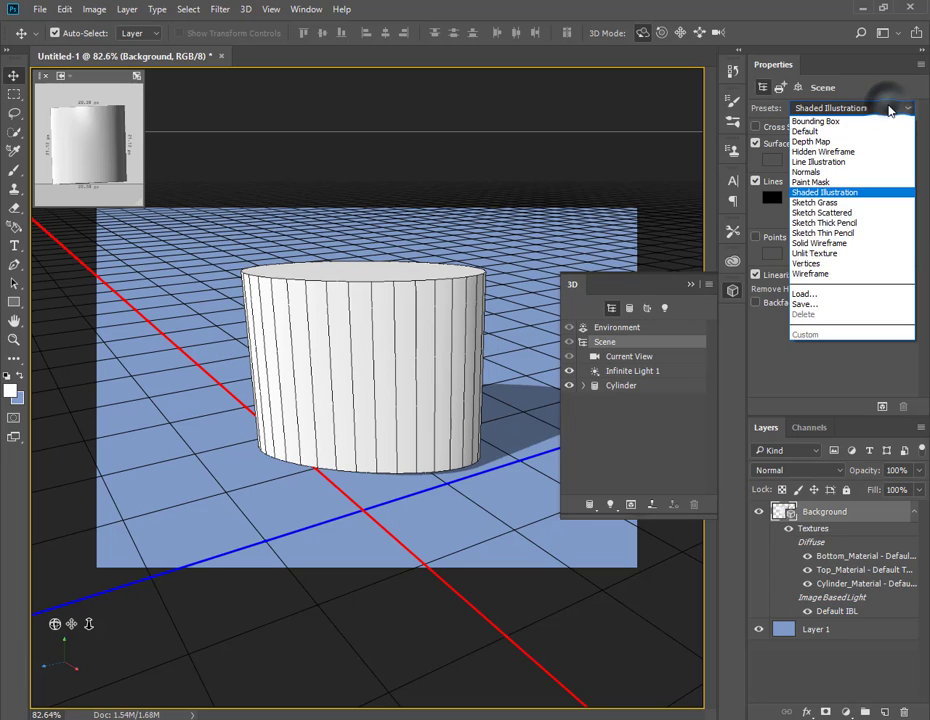
left_click(883, 205)
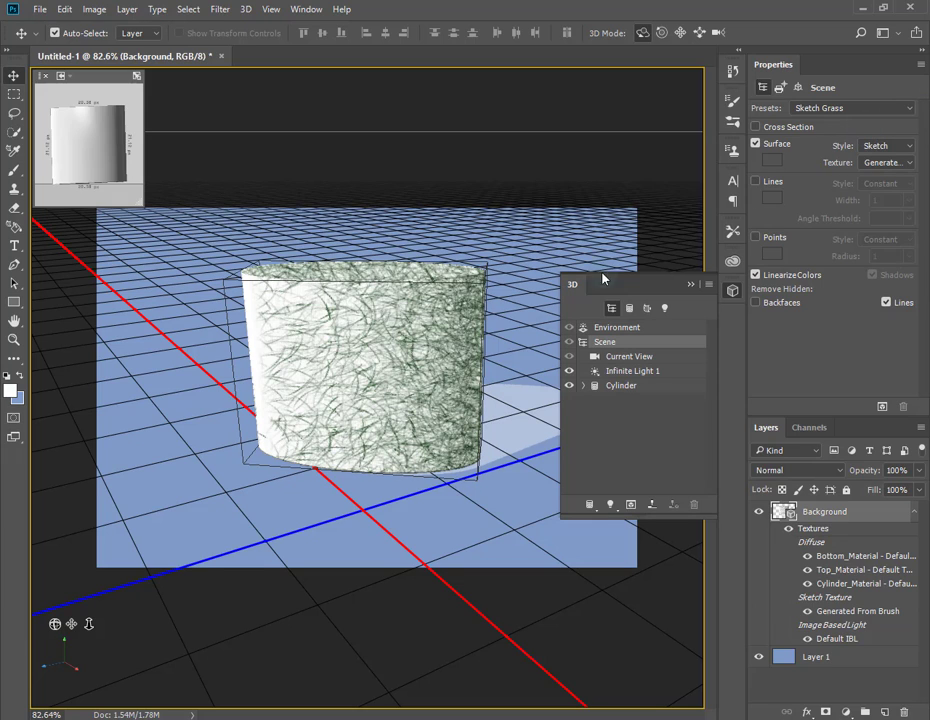
Try Sketch Scattered, Sketch Thick Pencil and Sketch Thin Pencil, ending on the Solid Wireframe preset.
left_click(885, 109)
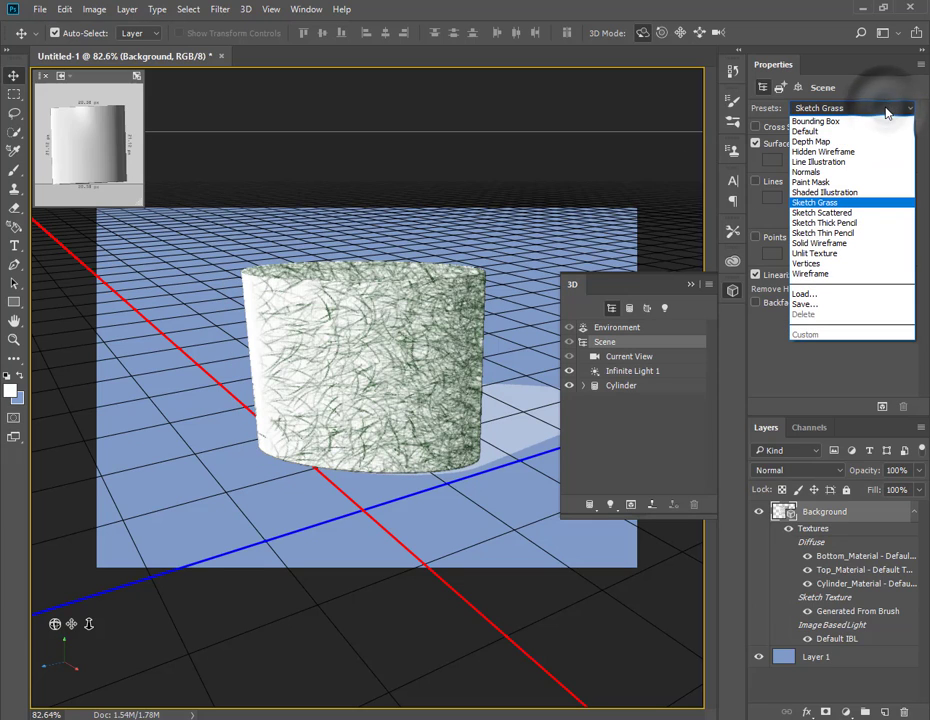
left_click(866, 213)
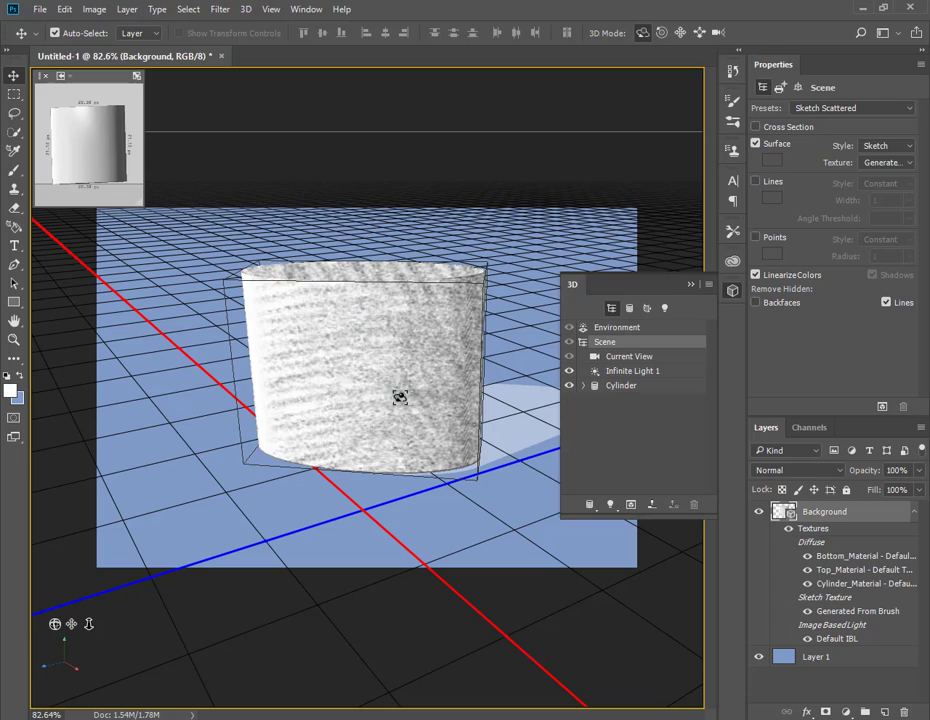
left_click(909, 112)
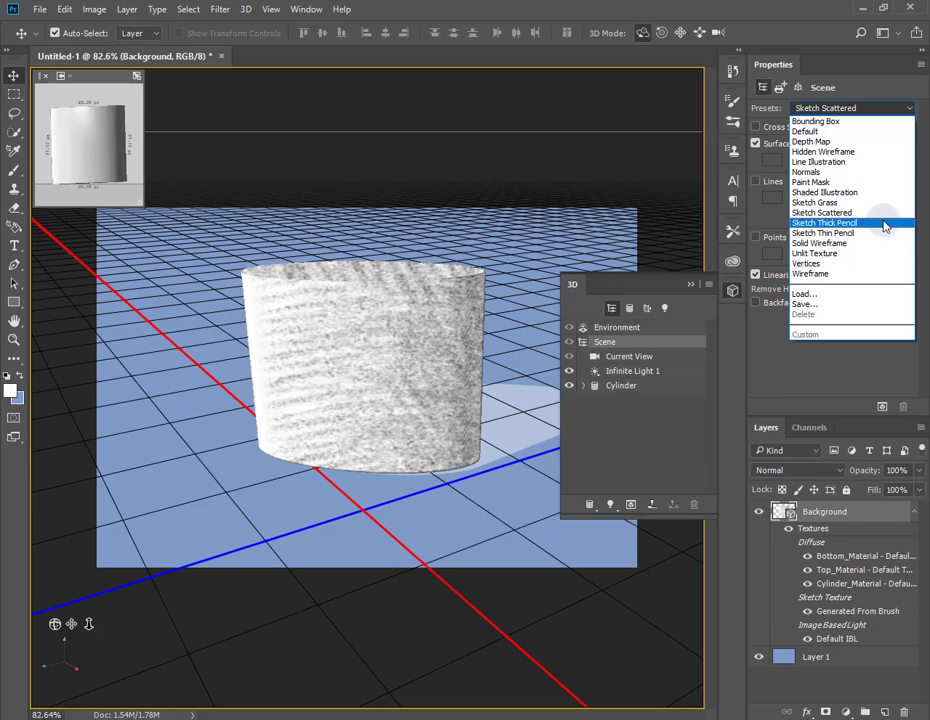
left_click(884, 223)
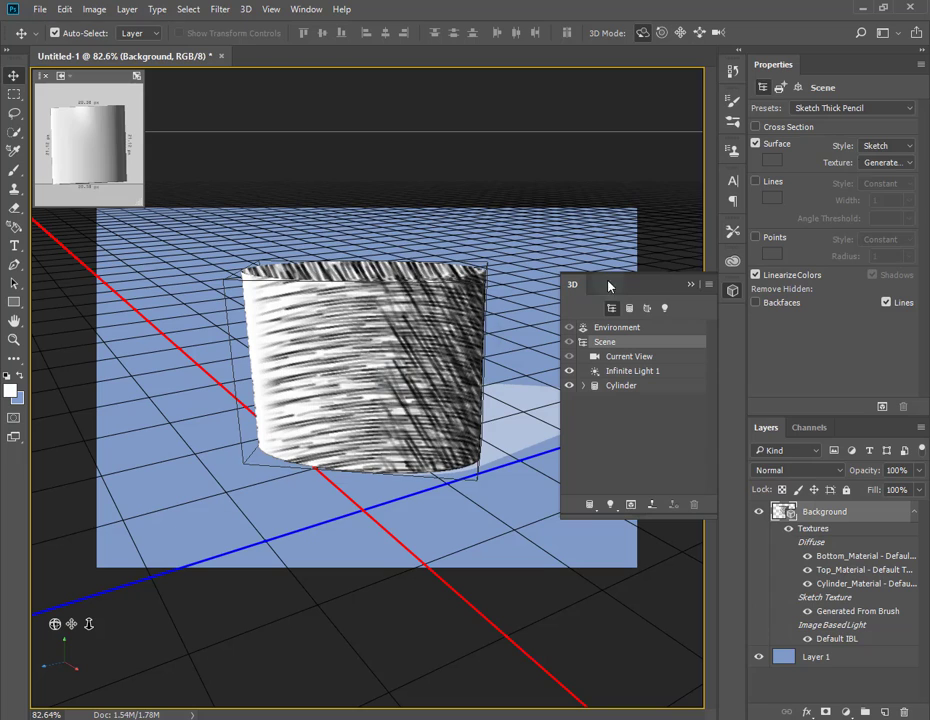
left_click(908, 110)
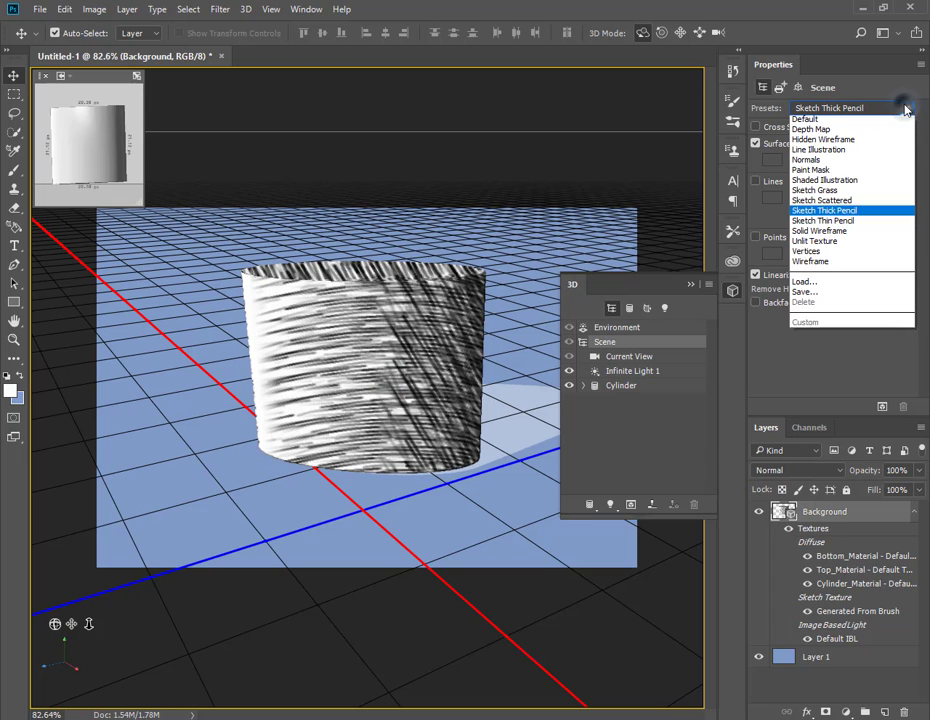
left_click(890, 237)
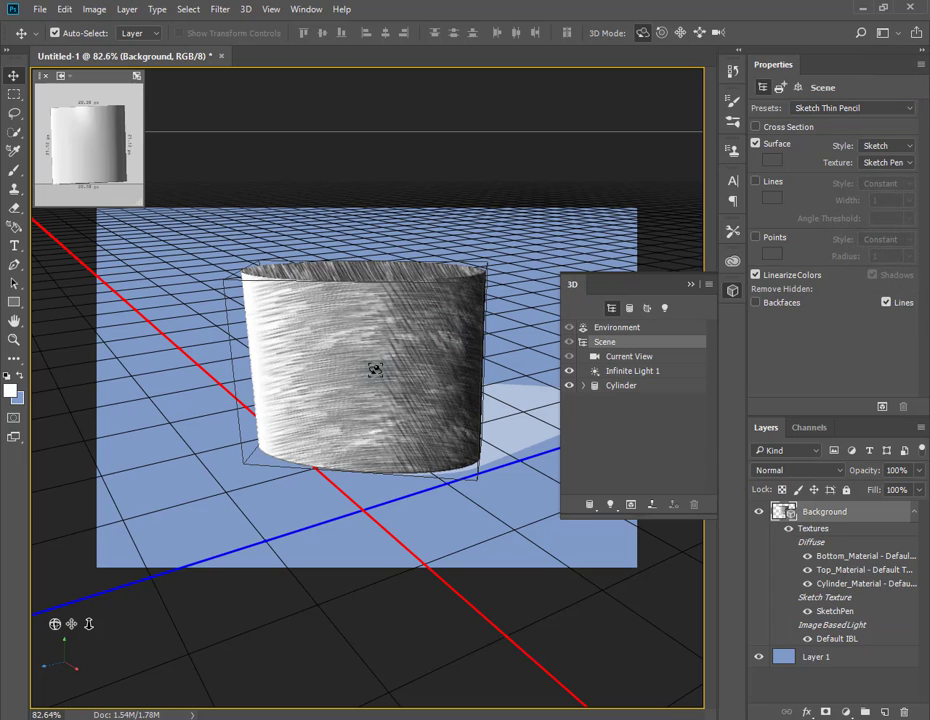
left_click(899, 109)
left_click(882, 245)
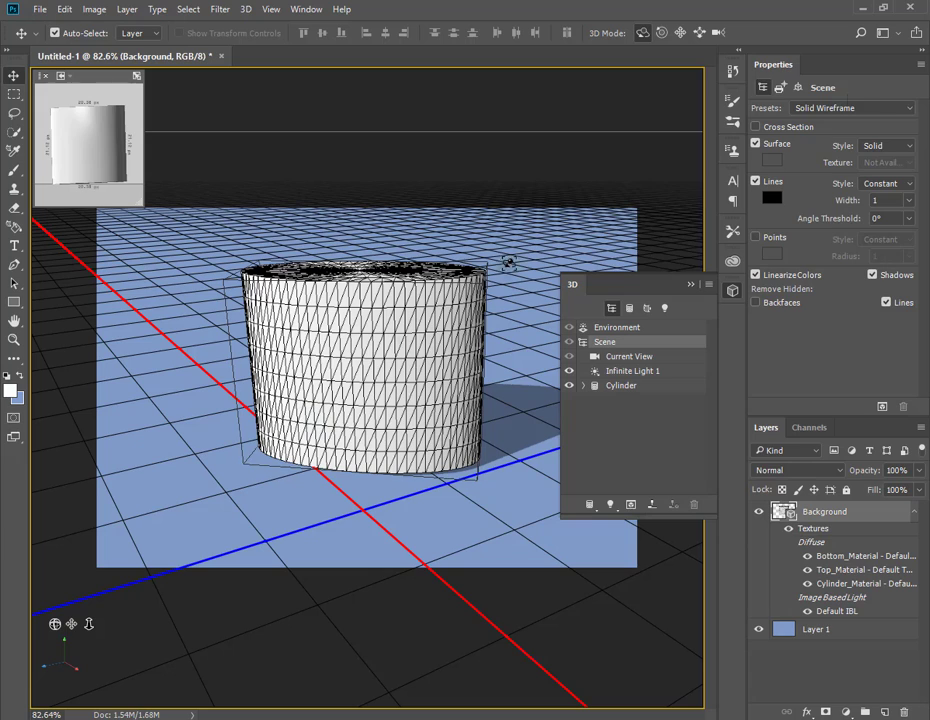
Preview the Unlit Texture, Vertices and Wireframe scene presets on the cylinder.
left_click(880, 108)
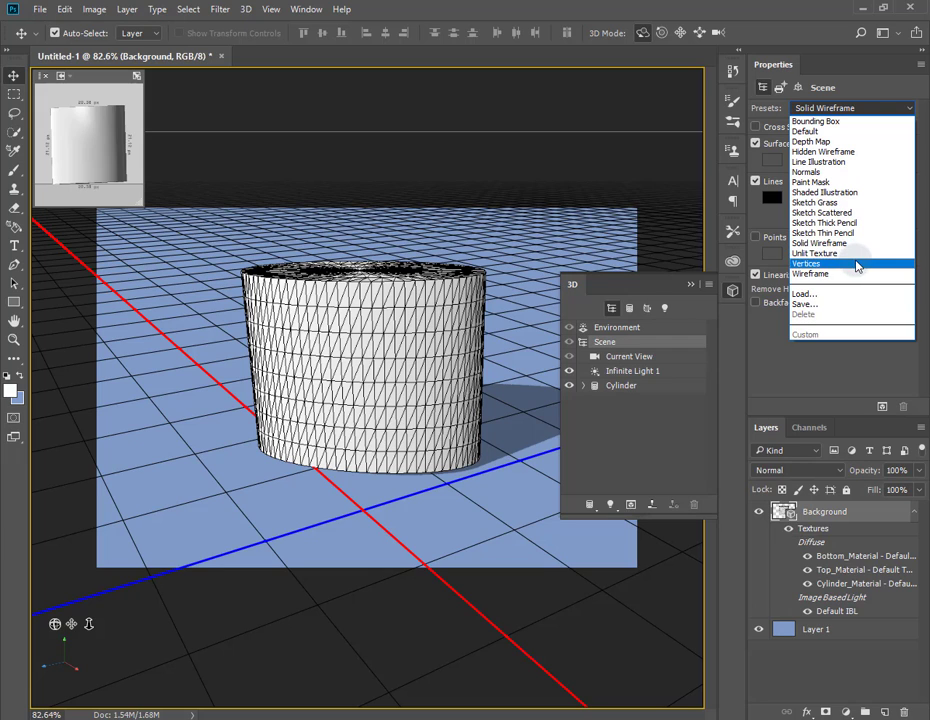
left_click(855, 253)
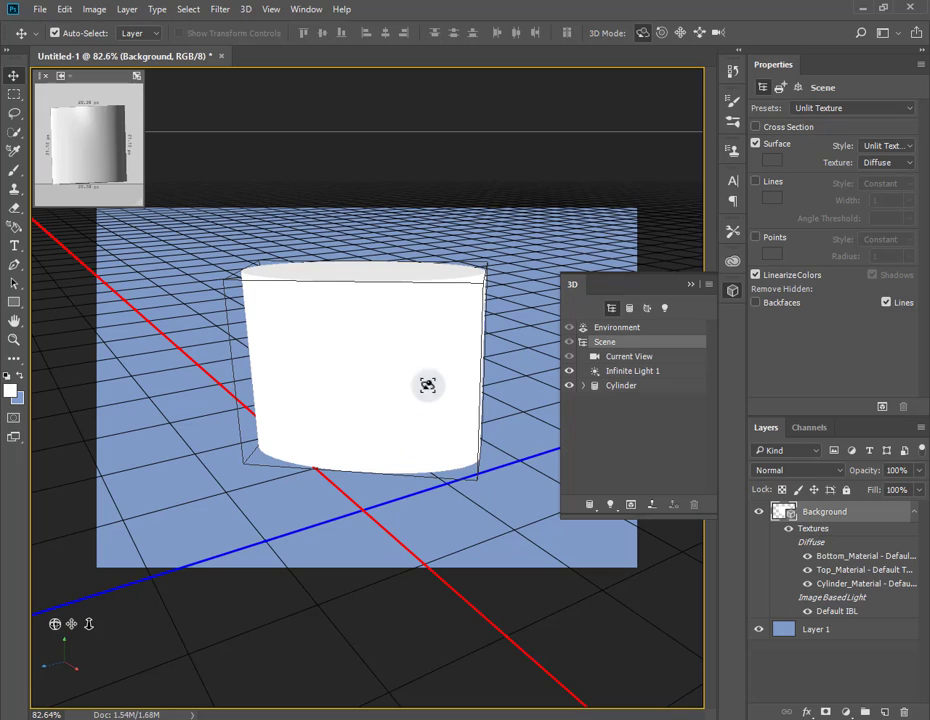
left_click(905, 110)
left_click(883, 264)
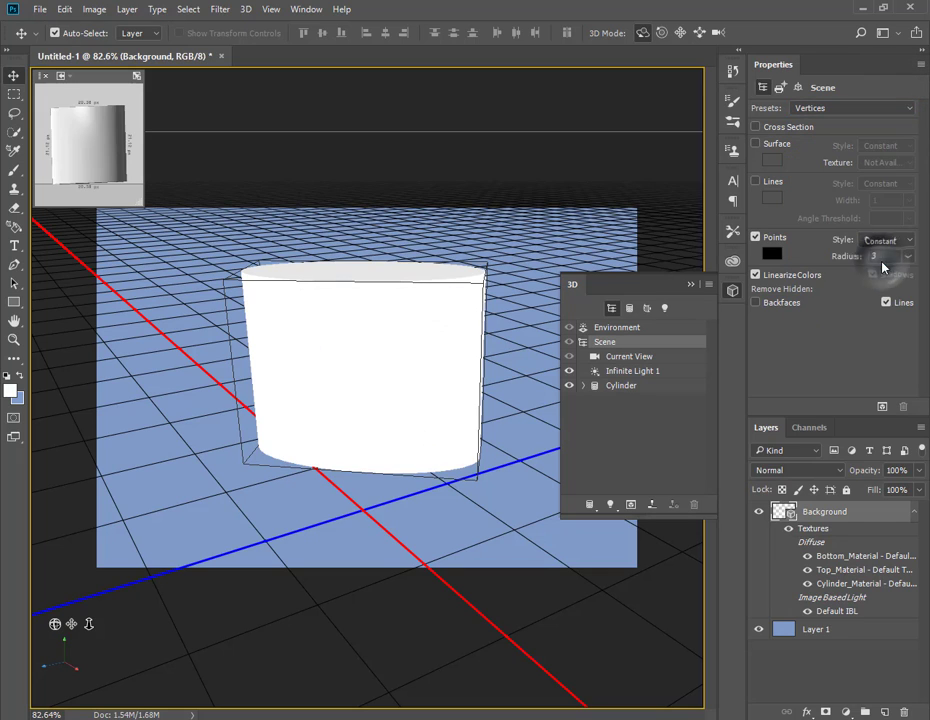
left_click(853, 110)
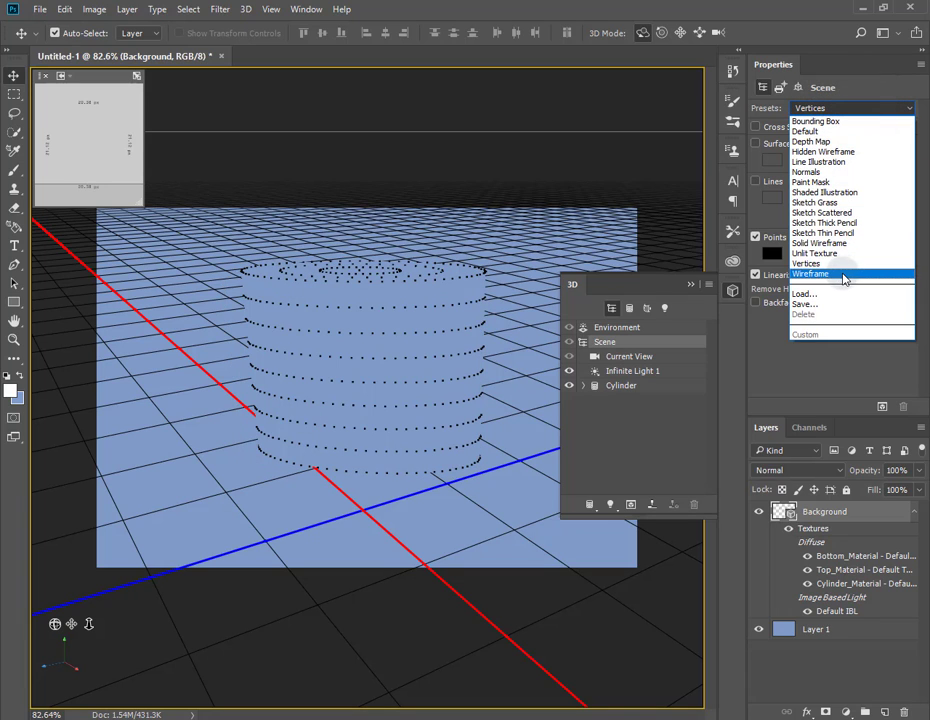
left_click(843, 275)
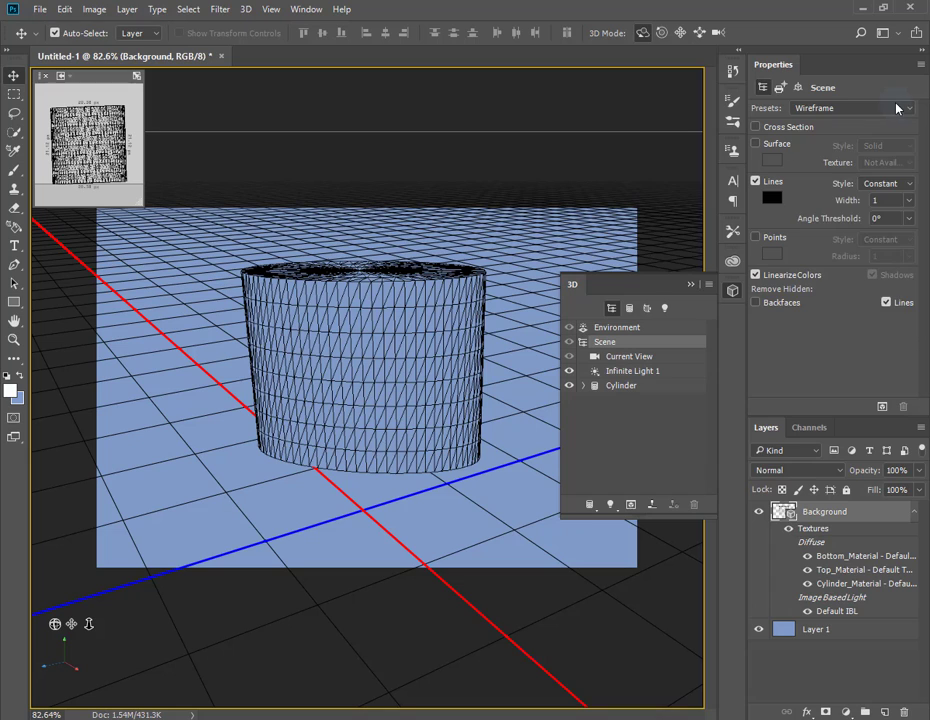
left_click(897, 108)
Restore the Default preset, then toggle Surface off and on so the preset reads Custom.
left_click(890, 137)
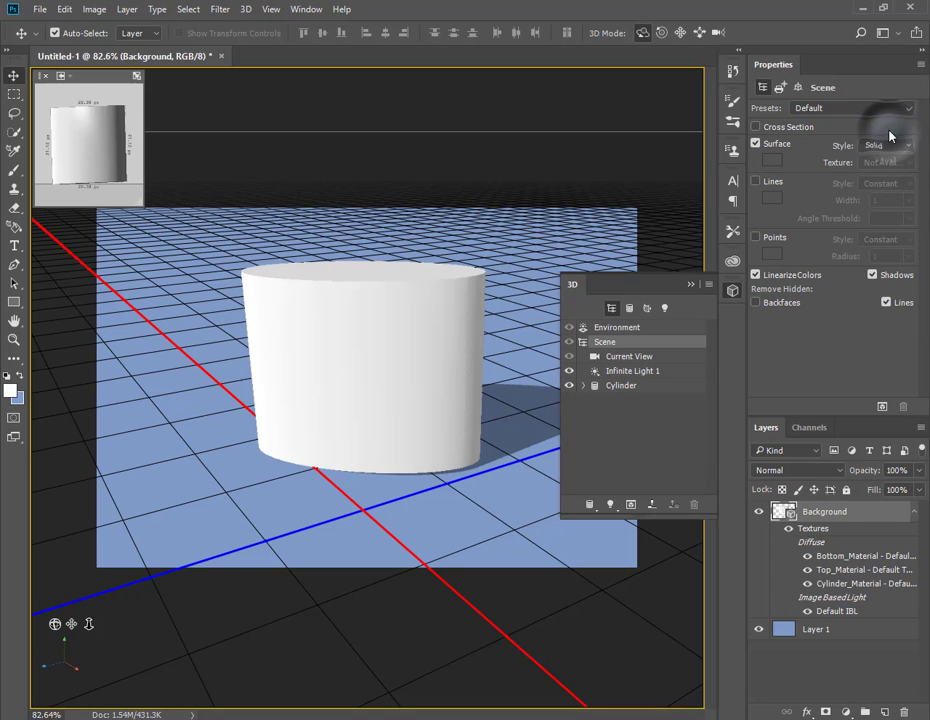
left_click(903, 108)
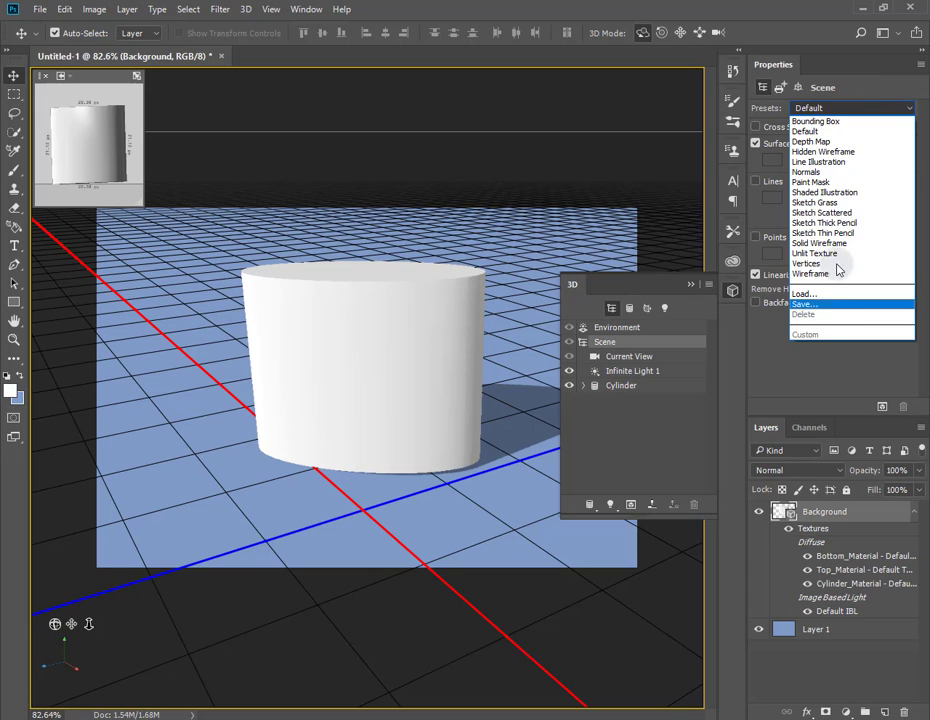
left_click(866, 88)
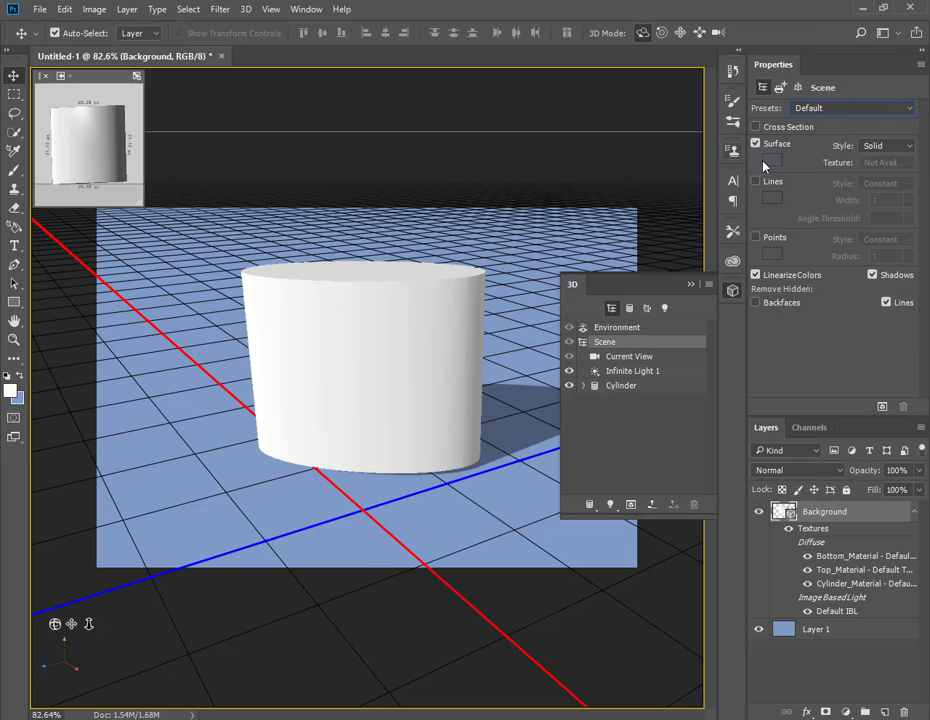
left_click(755, 144)
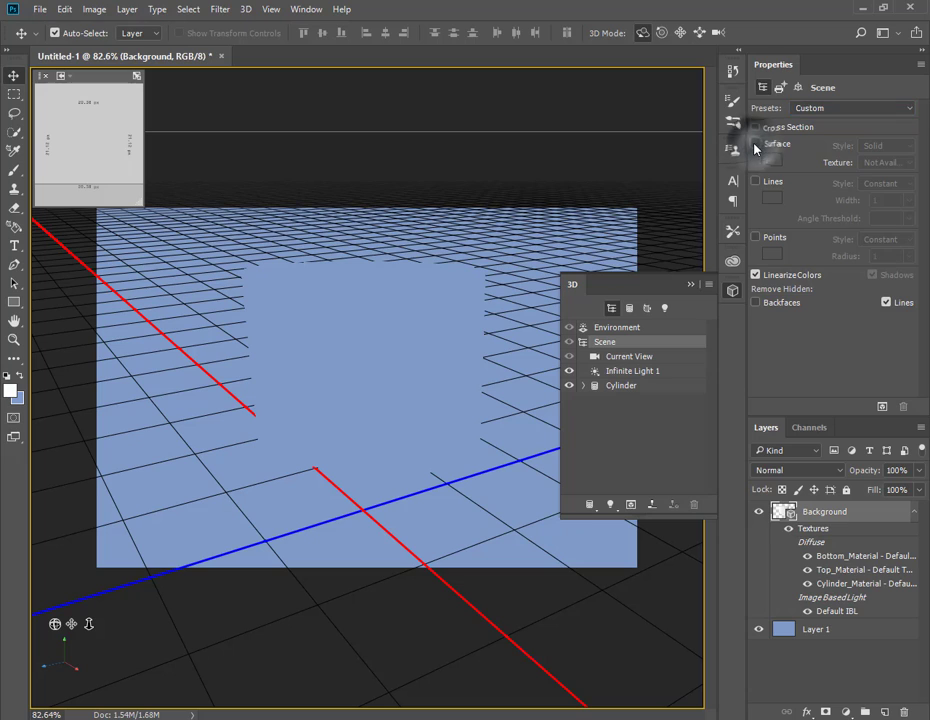
left_click(755, 144)
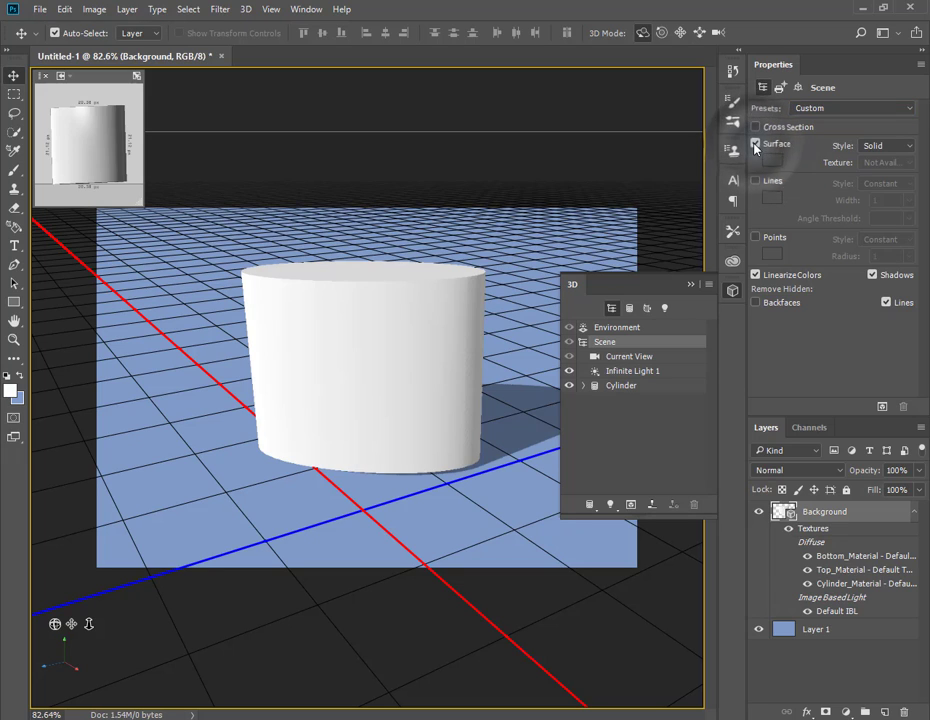
Try the Constant and Depth Map surface styles, settling on Constant for a flat black cylinder.
left_click(907, 146)
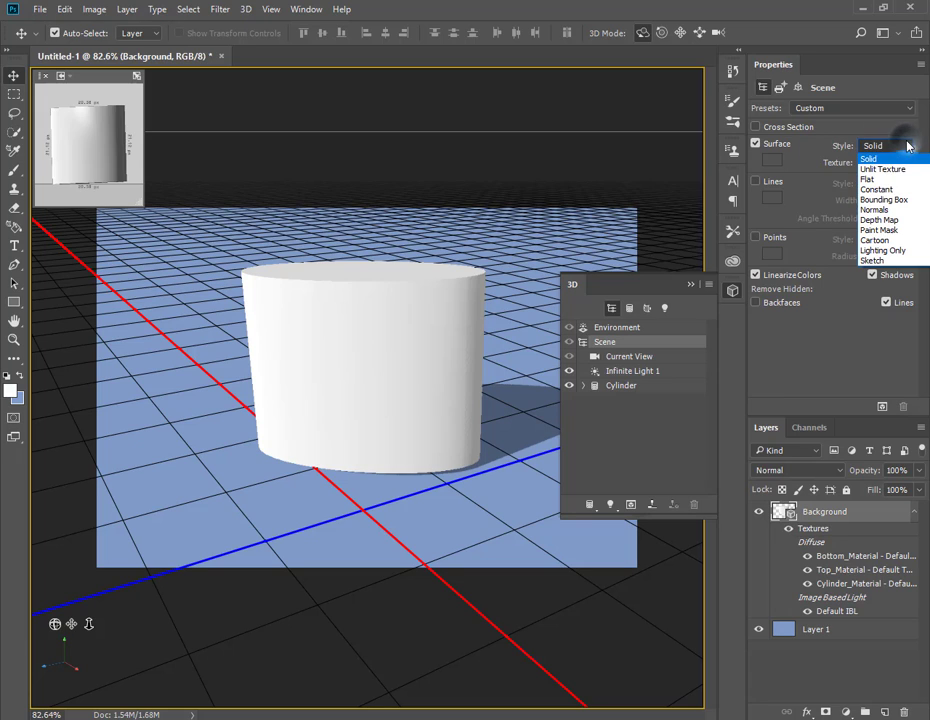
left_click(890, 189)
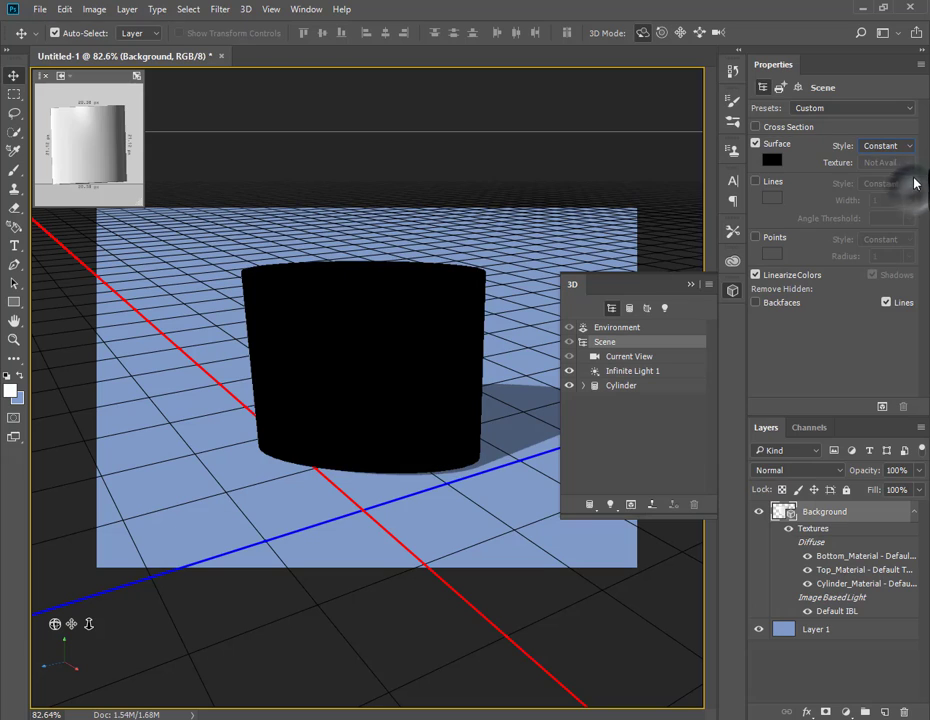
left_click(909, 147)
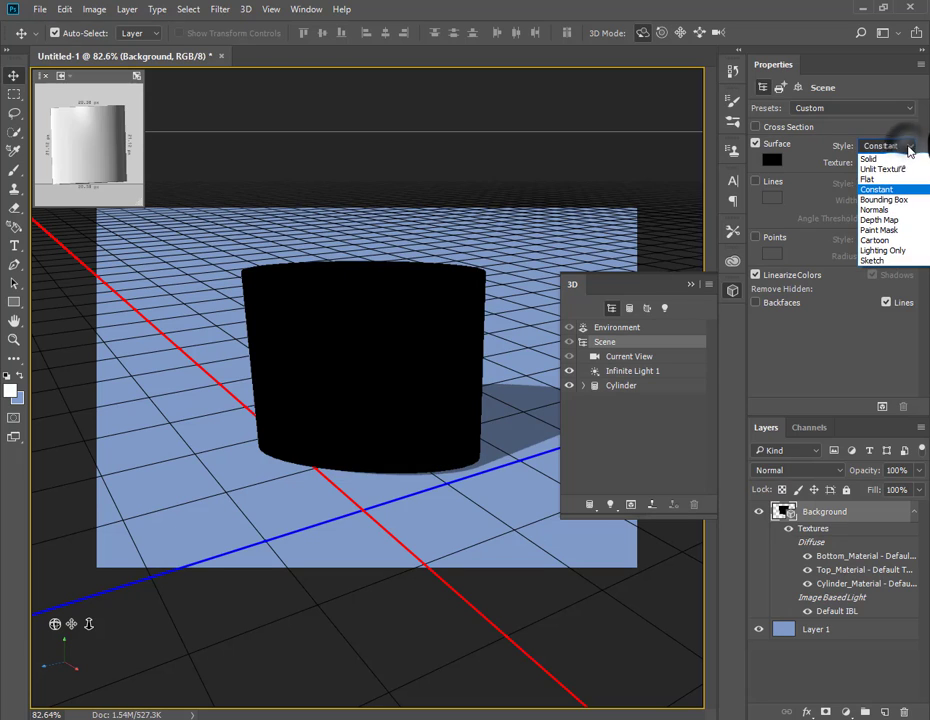
left_click(907, 220)
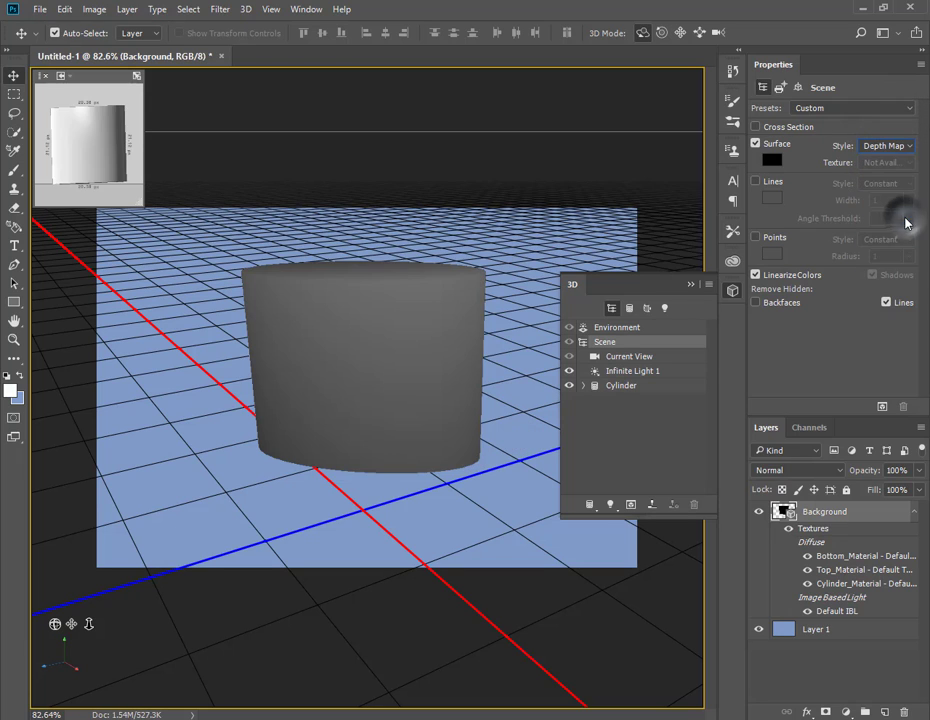
left_click(901, 147)
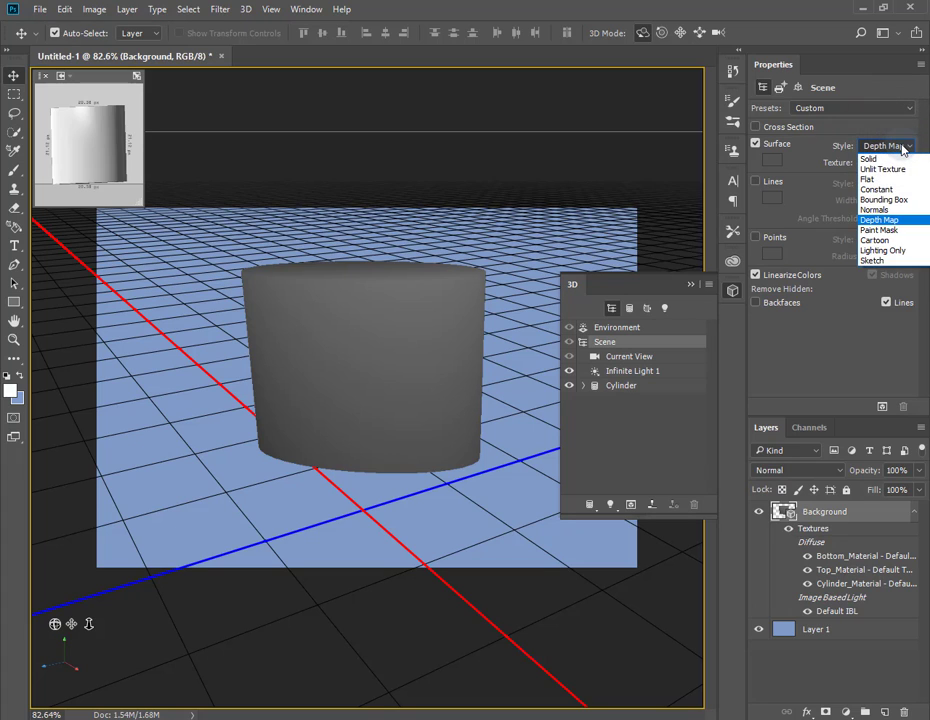
left_click(905, 220)
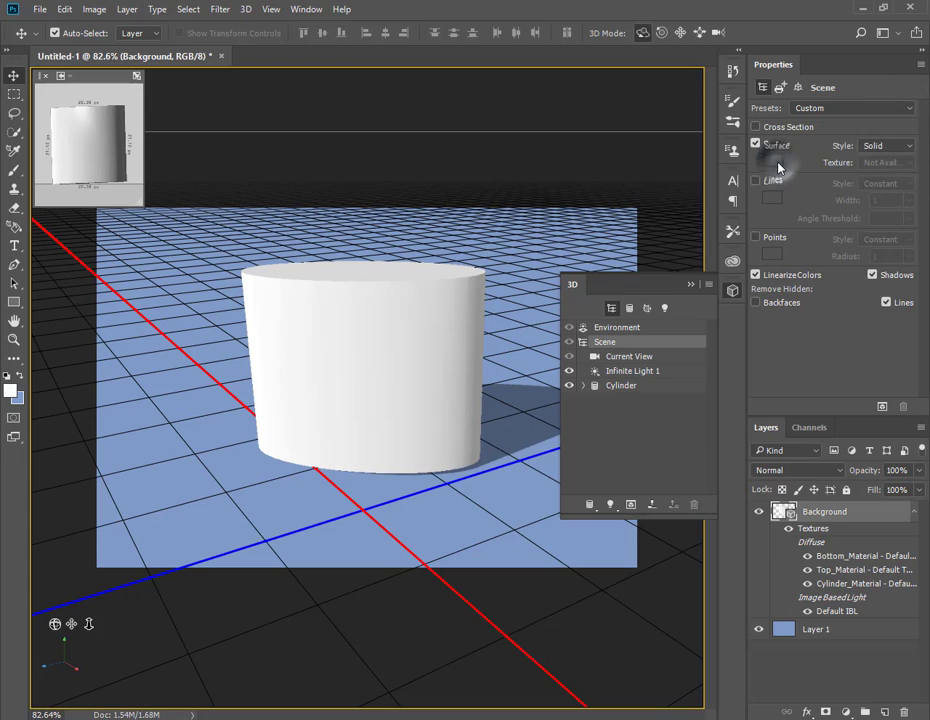
left_click(905, 147)
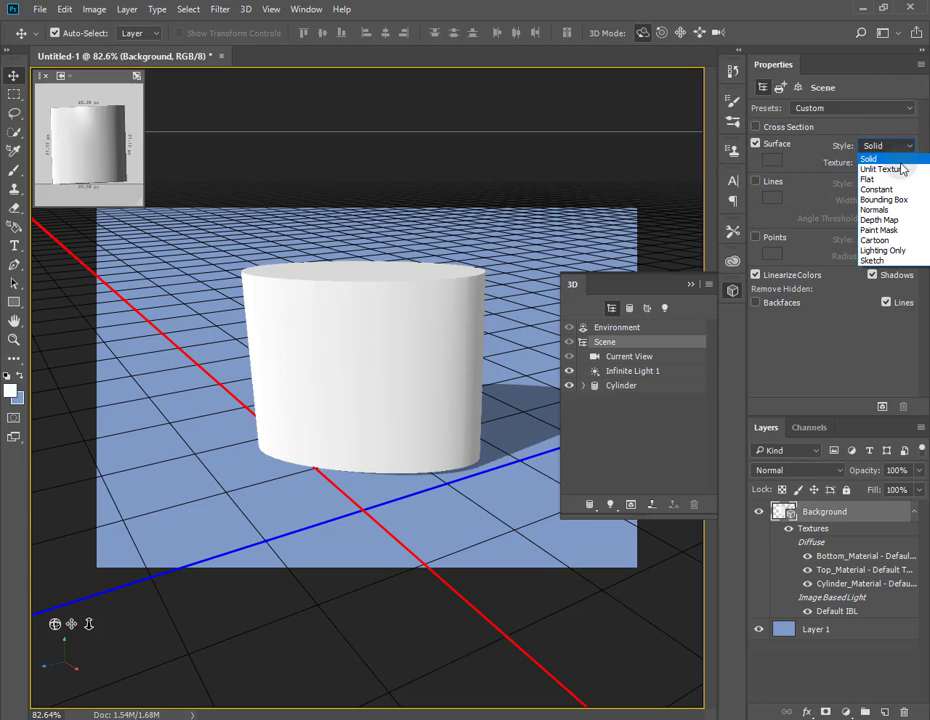
left_click(885, 189)
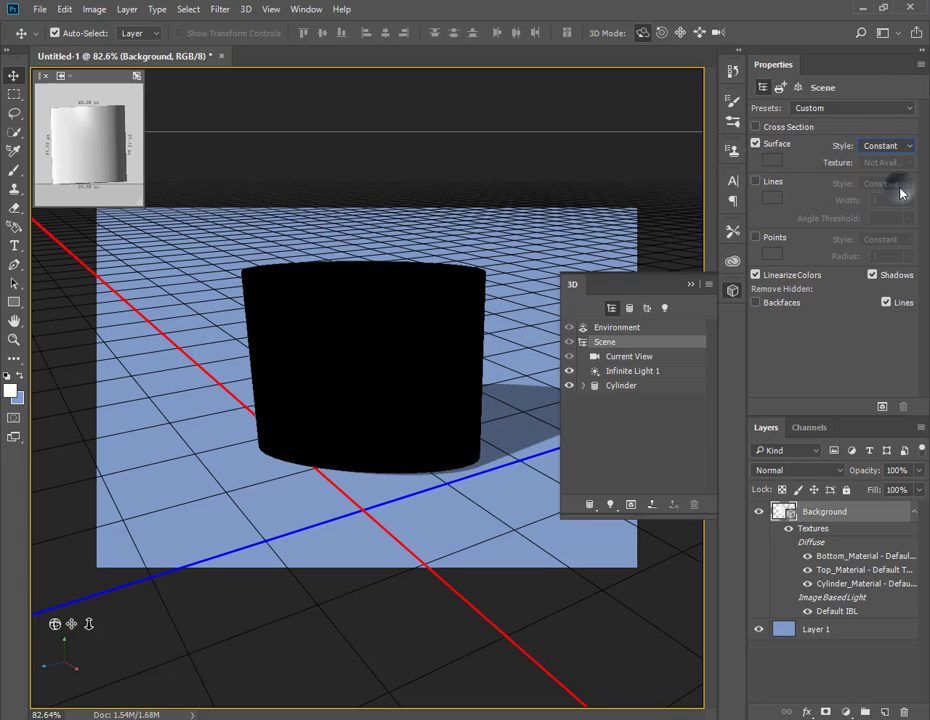
Set the cylinder's surface colour to red.
left_click(772, 163)
left_click(675, 216)
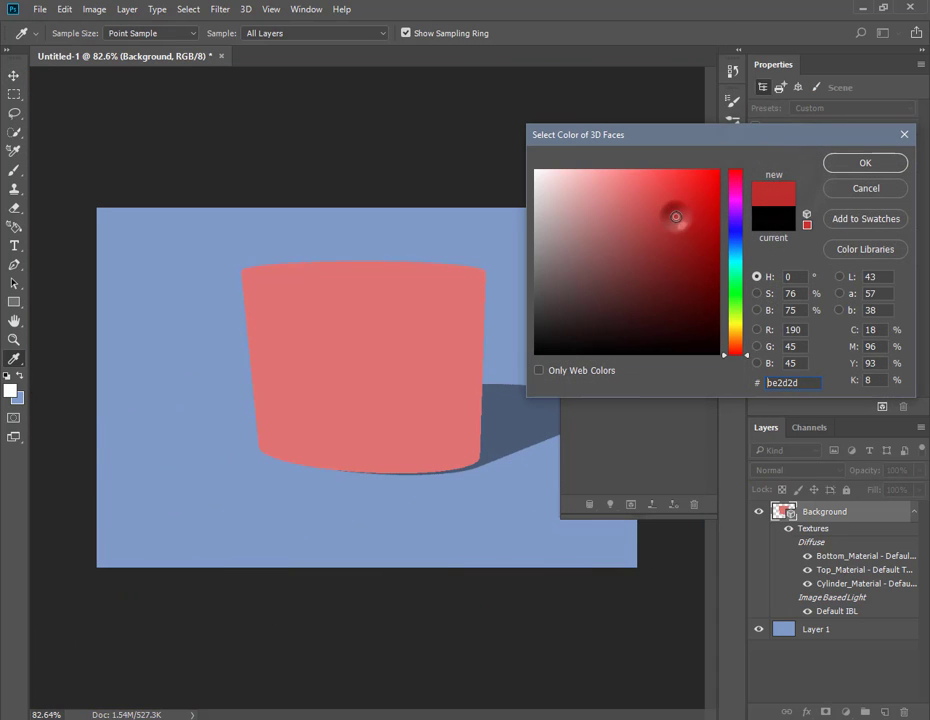
left_click(865, 162)
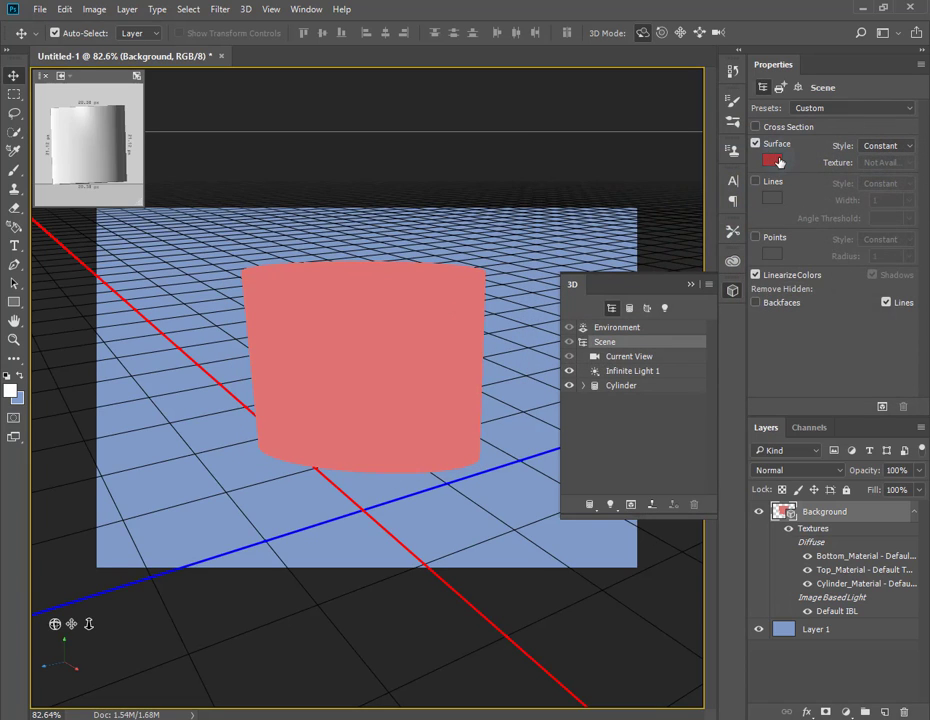
Set Surface Style to Unlit Texture and preview the Opacity and Self-Illumination texture maps.
left_click(910, 146)
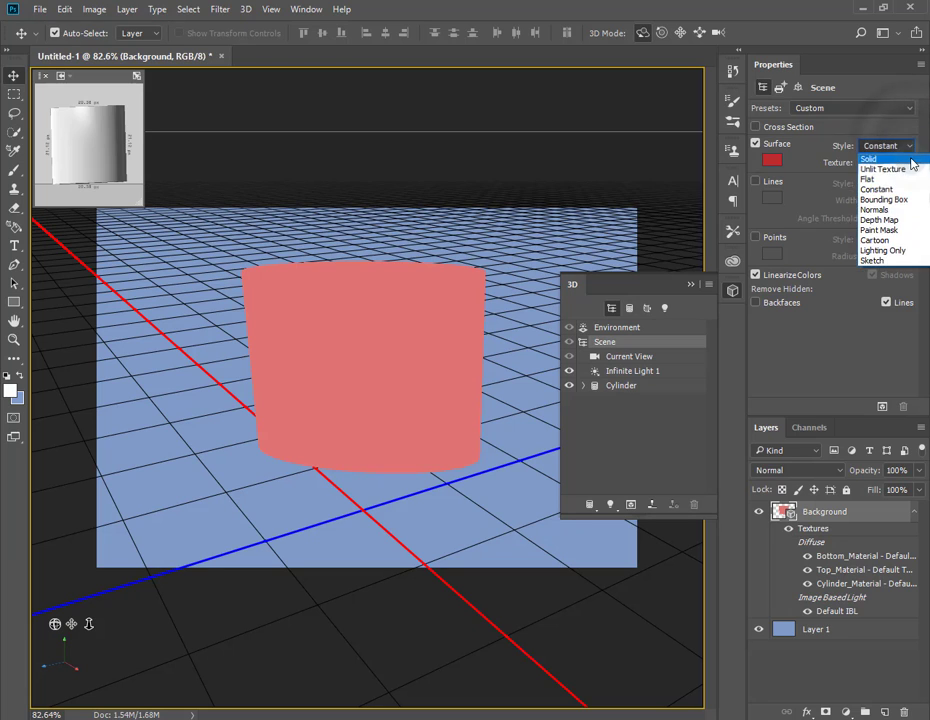
left_click(895, 152)
left_click(900, 158)
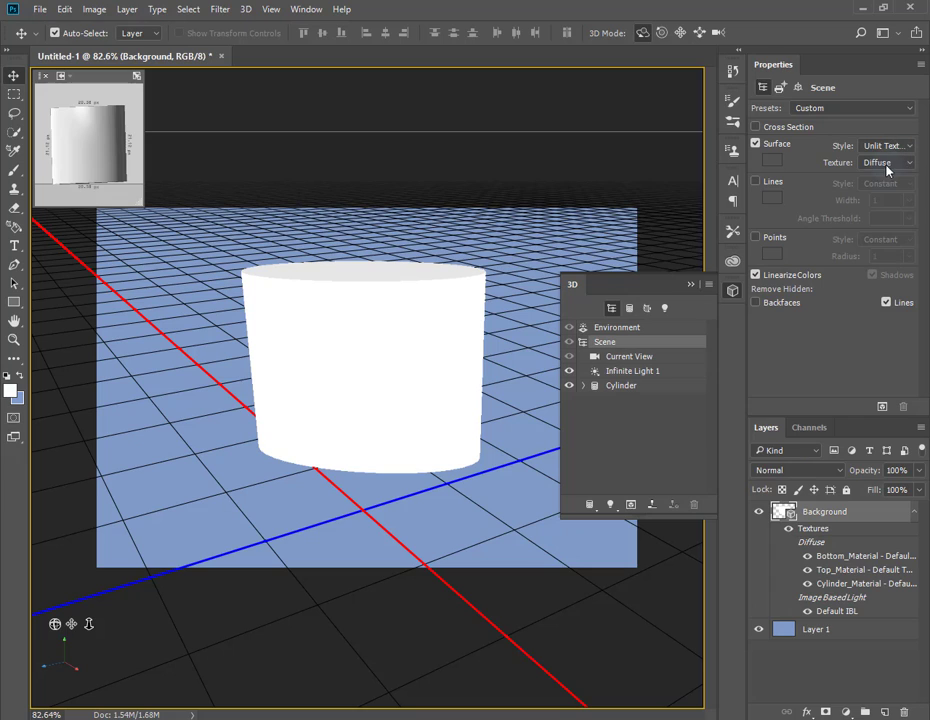
left_click(894, 163)
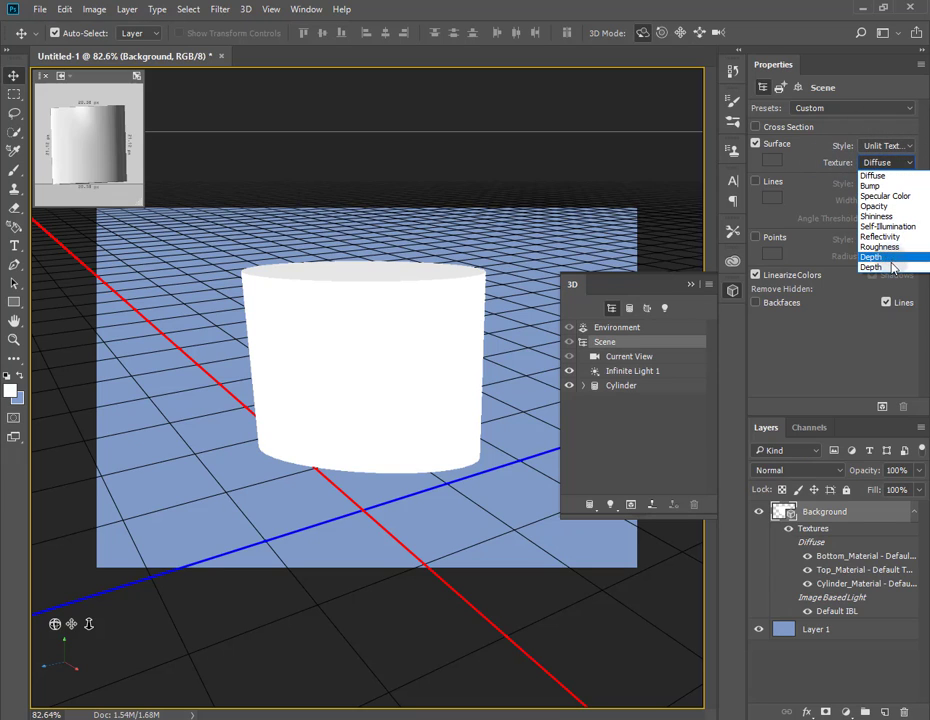
left_click(880, 206)
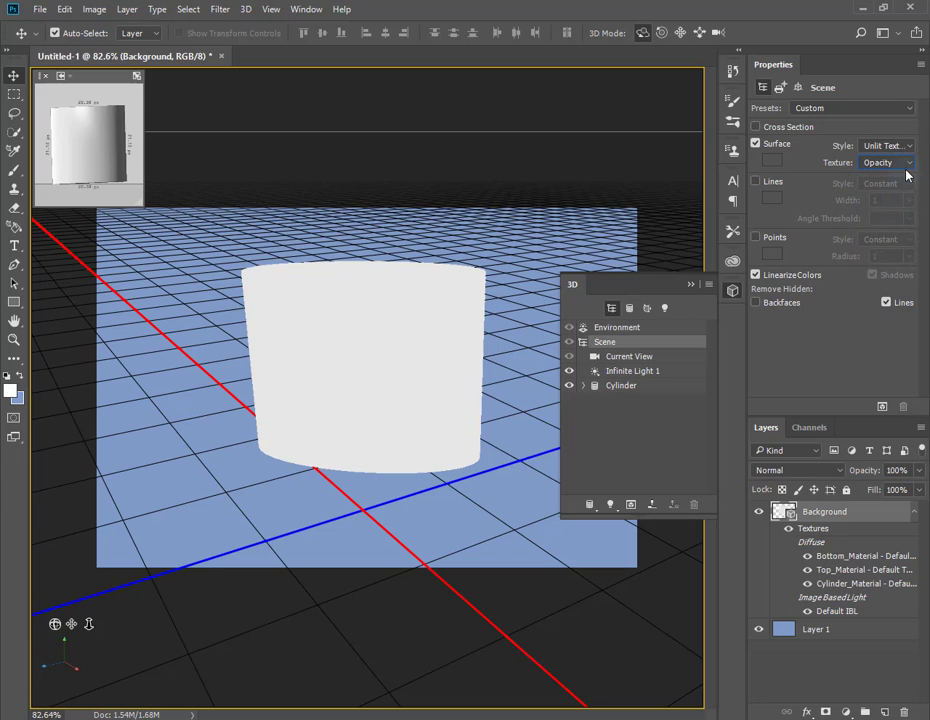
left_click(907, 167)
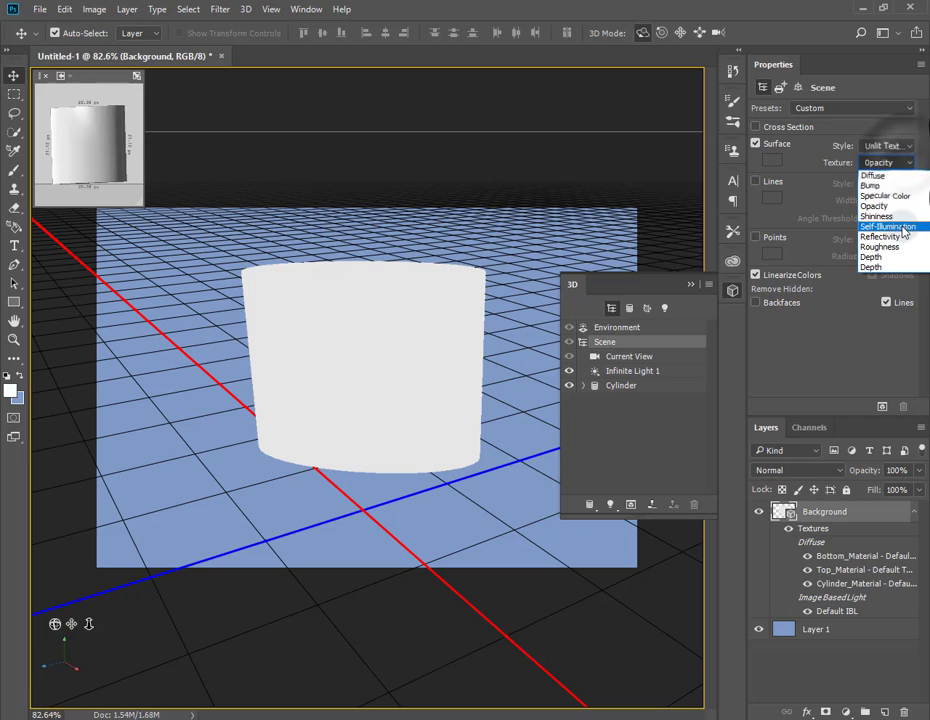
left_click(840, 229)
left_click(909, 150)
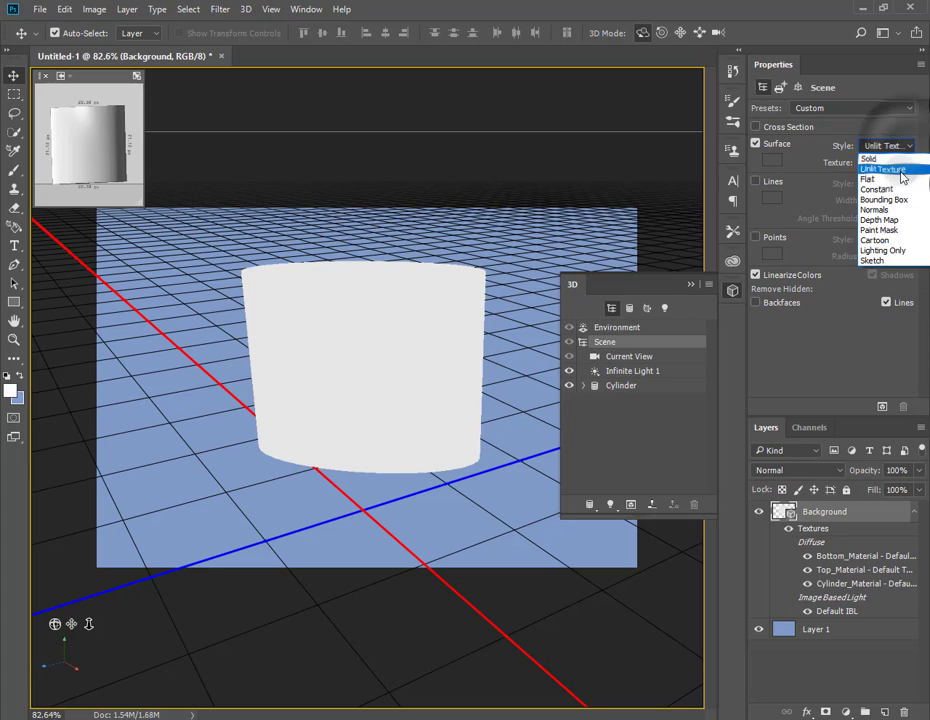
Apply the Sketch surface style and inspect its Sketch Pen texture, keeping that texture.
left_click(905, 260)
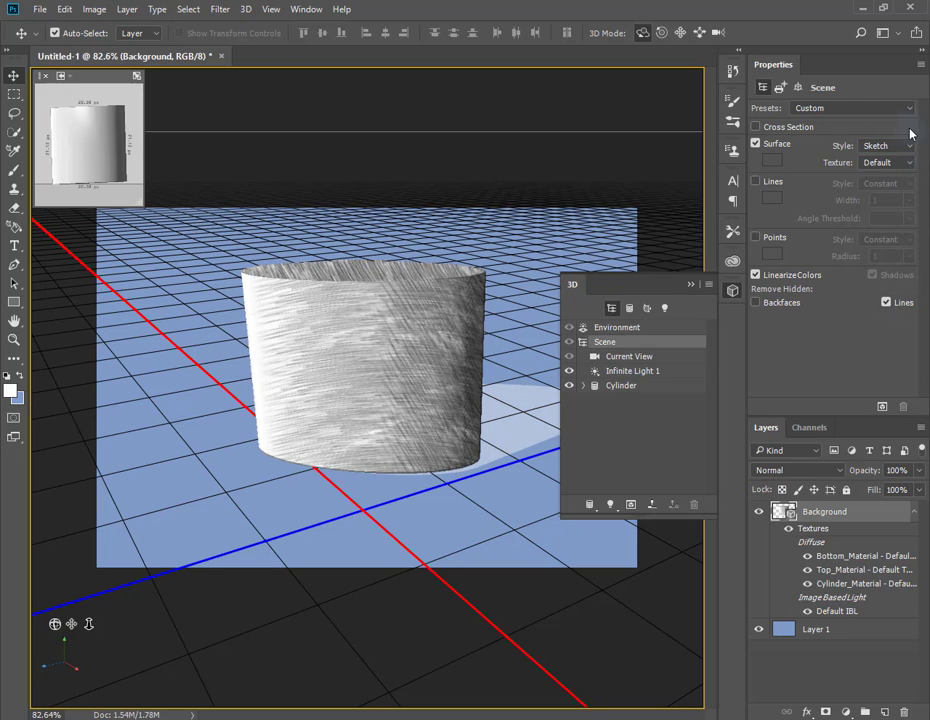
left_click(906, 162)
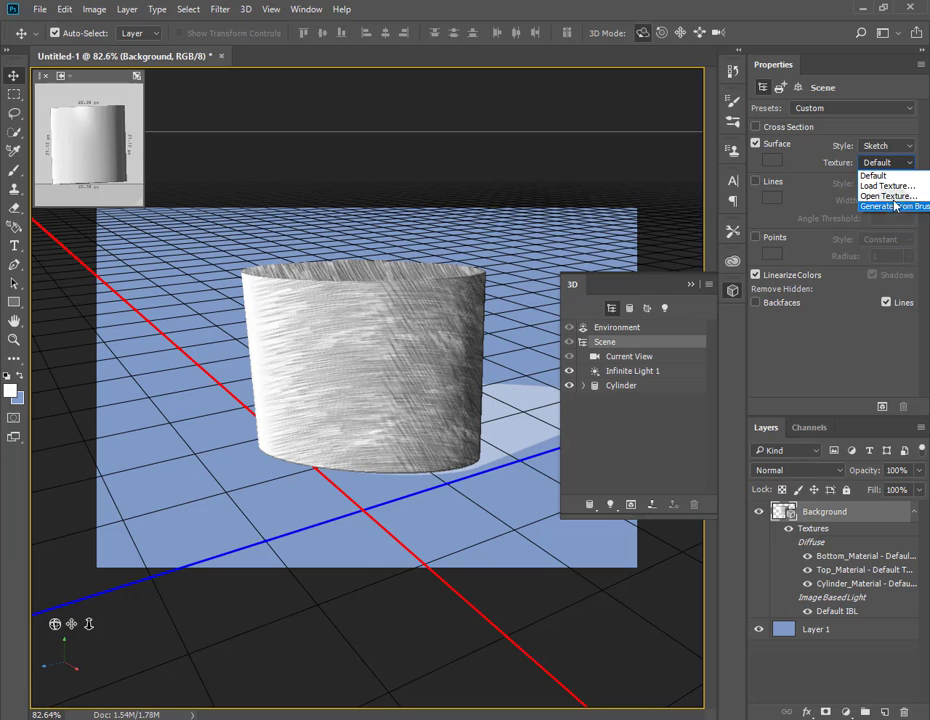
left_click(894, 197)
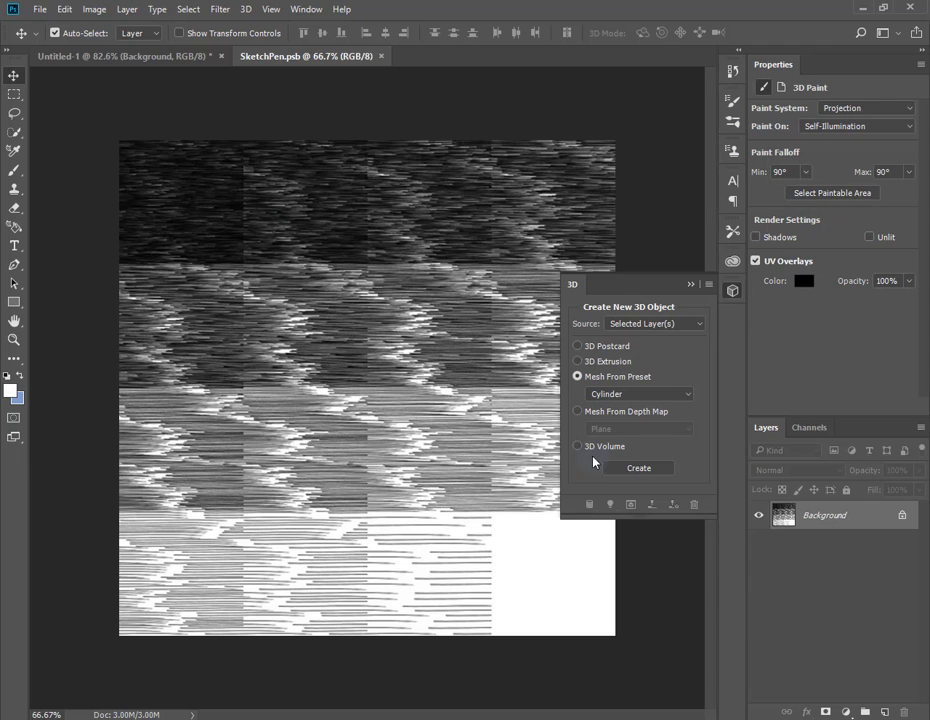
left_click(381, 59)
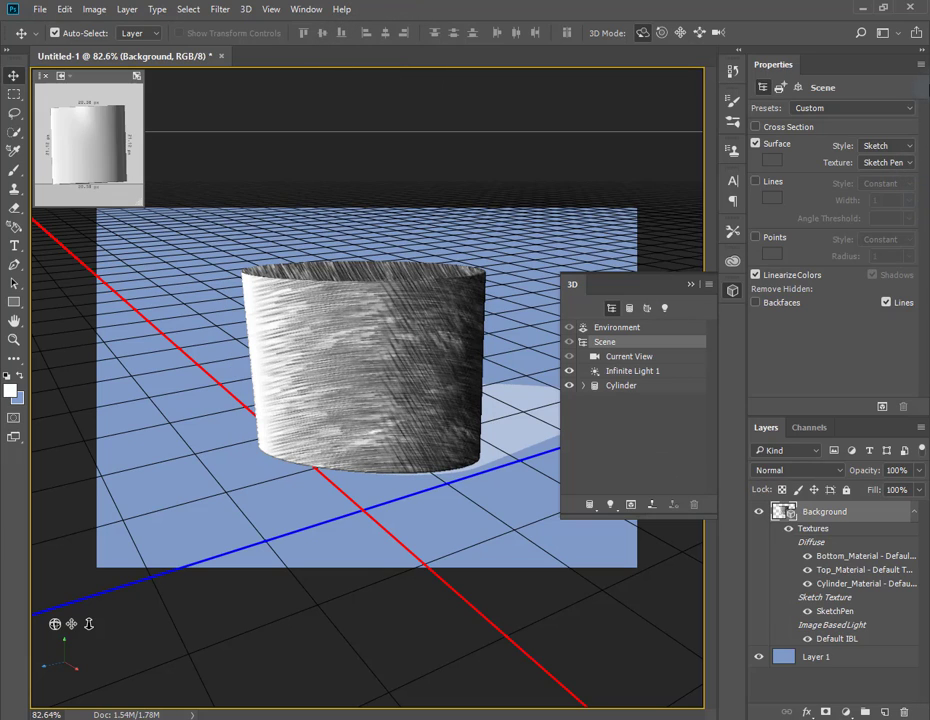
left_click(907, 163)
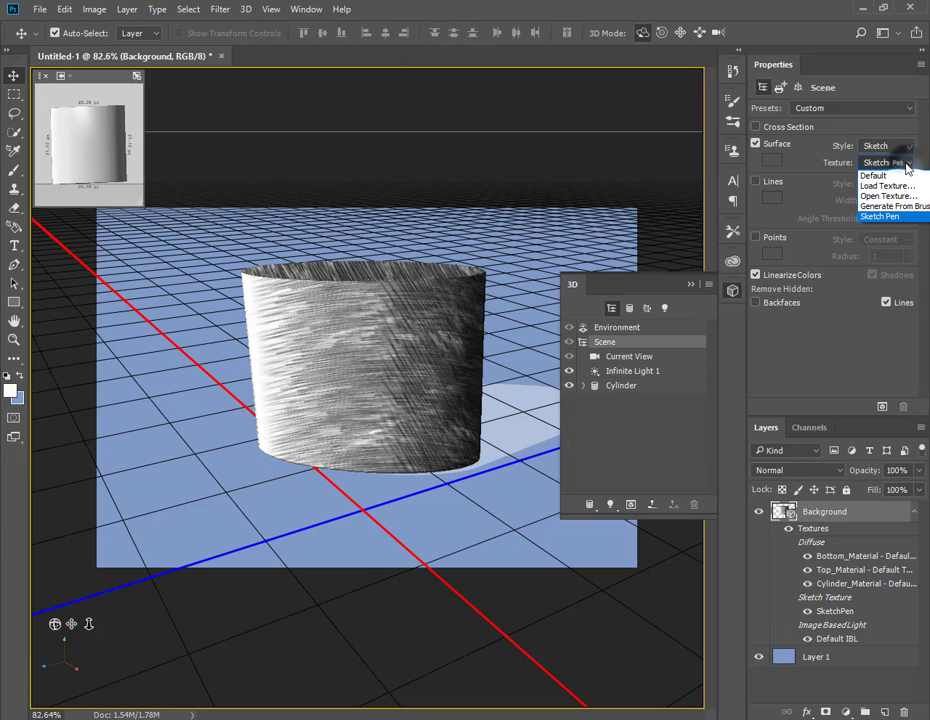
left_click(907, 162)
Try the Paint Mask surface style, then switch Surface Style back to Solid.
left_click(912, 146)
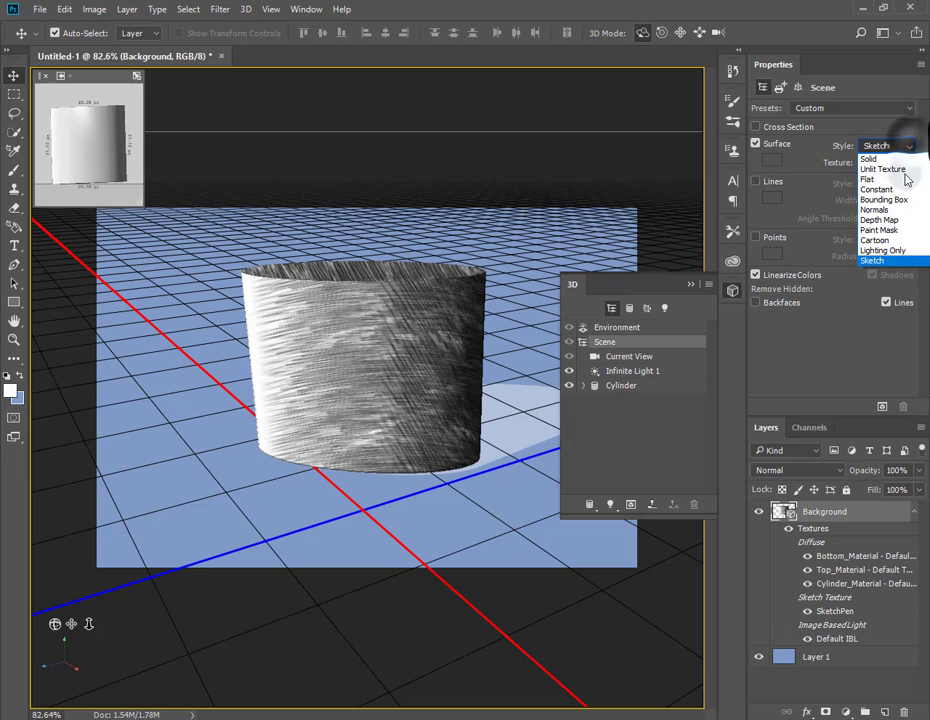
left_click(880, 230)
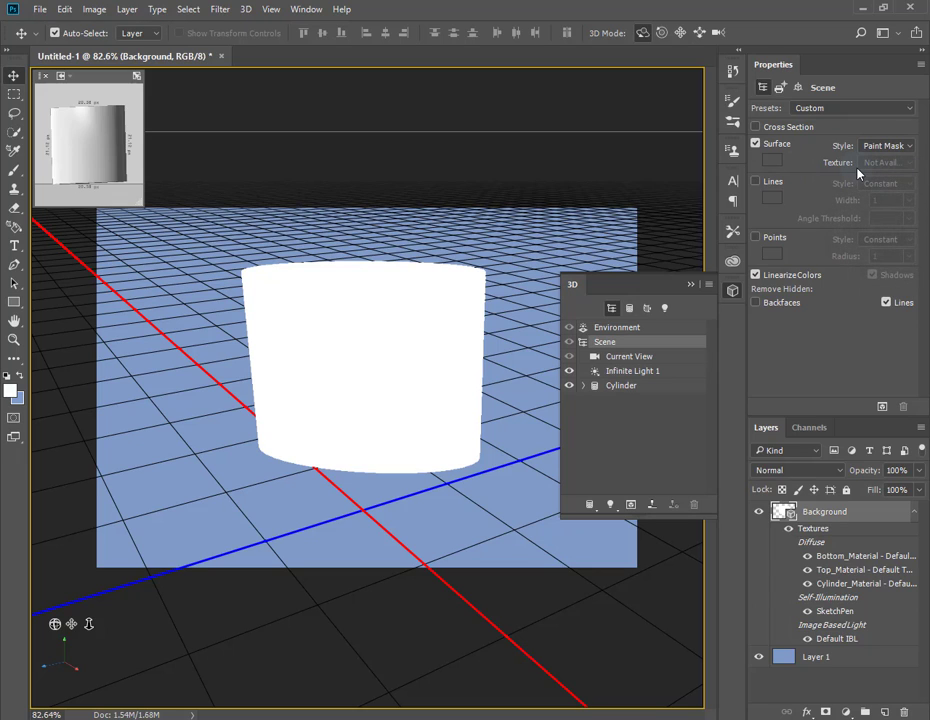
left_click(911, 147)
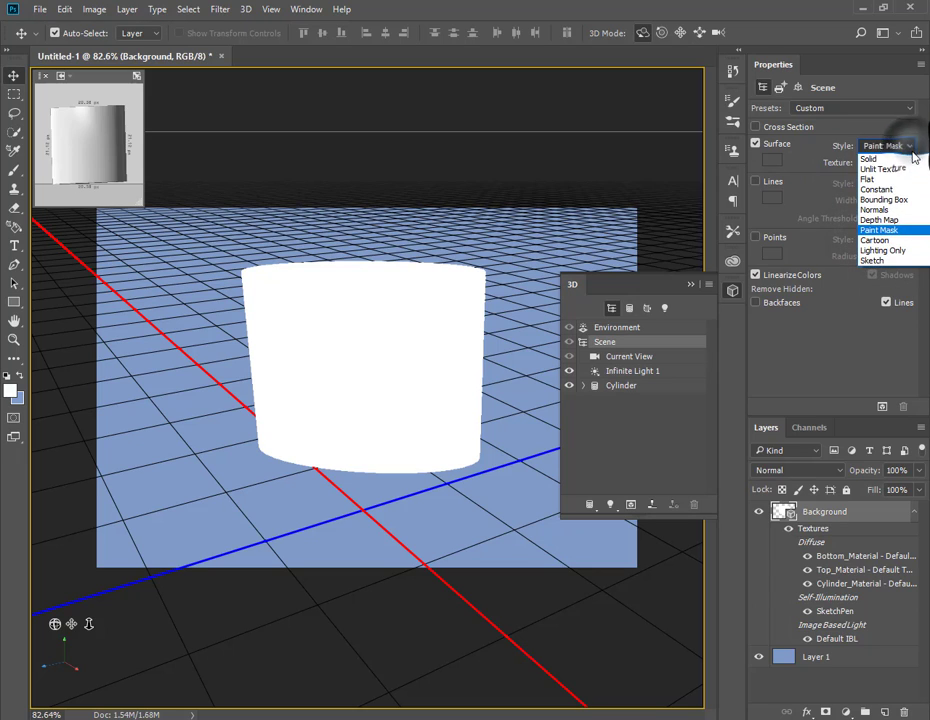
left_click(910, 160)
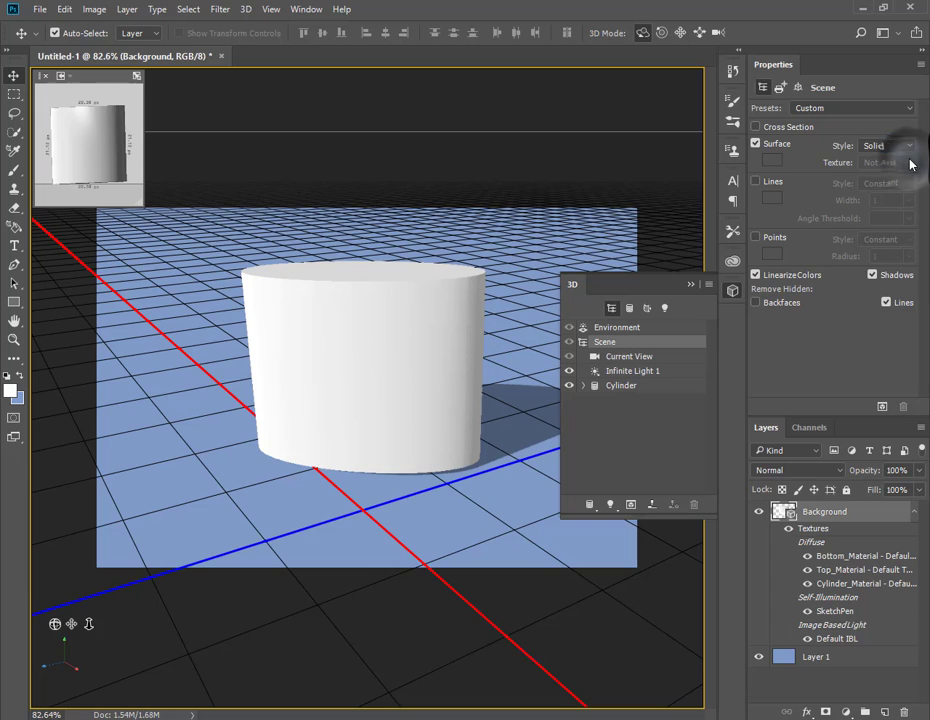
Turn on red (e52222) edge lines and hide the cylinder's surface.
left_click(755, 182)
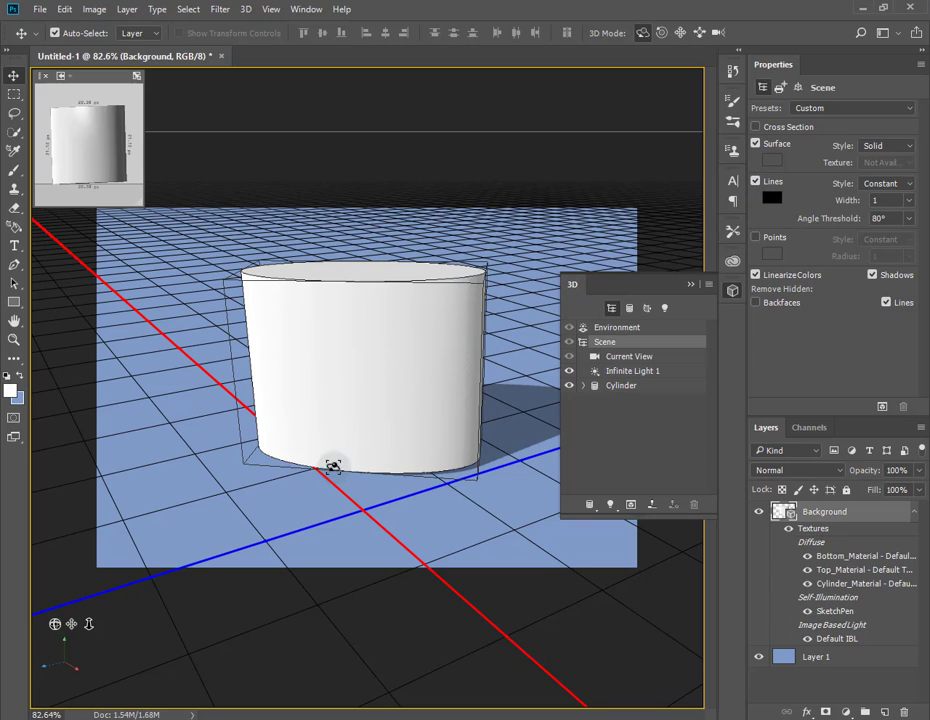
left_click(770, 201)
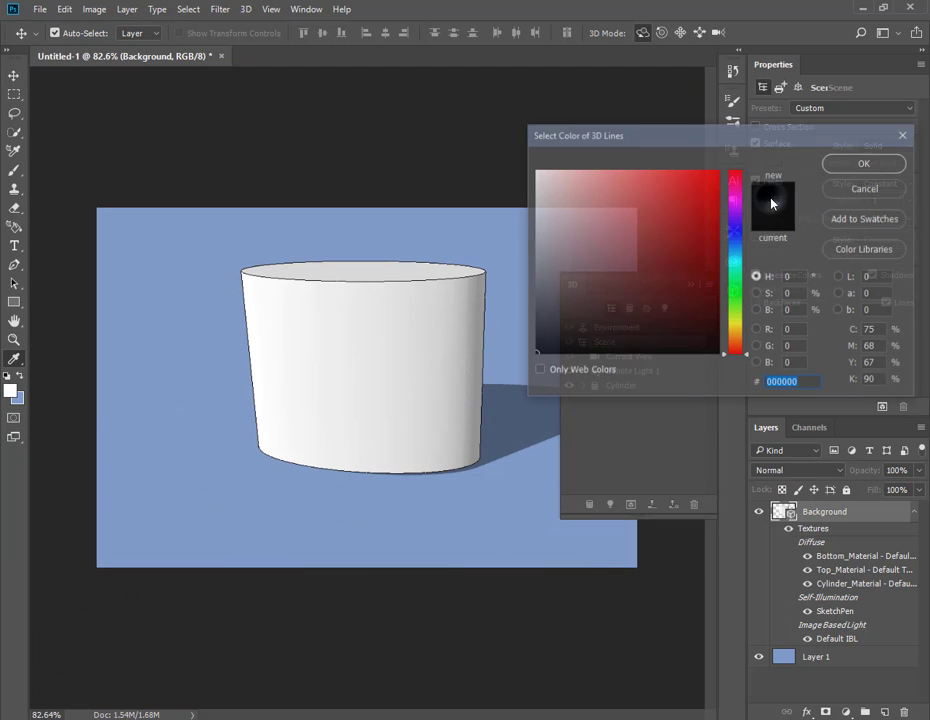
left_click(691, 188)
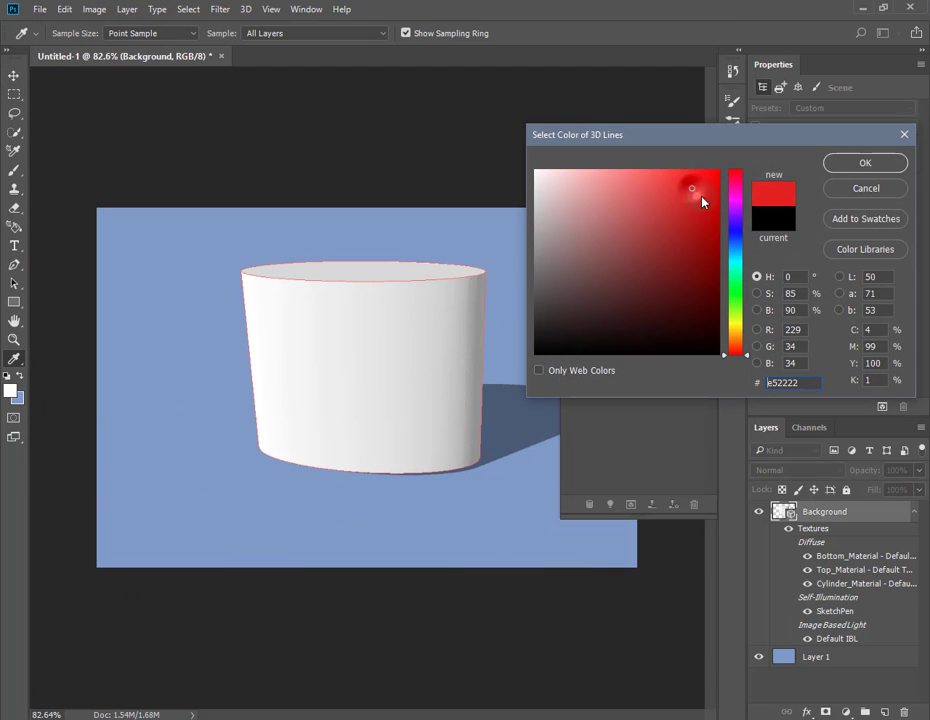
left_click(893, 163)
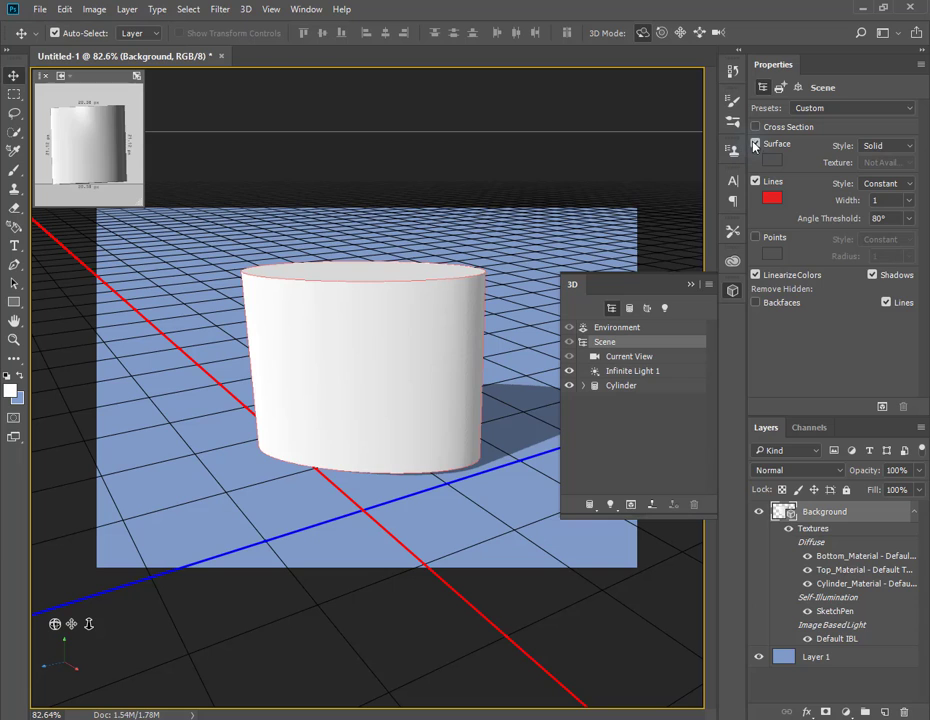
left_click(757, 146)
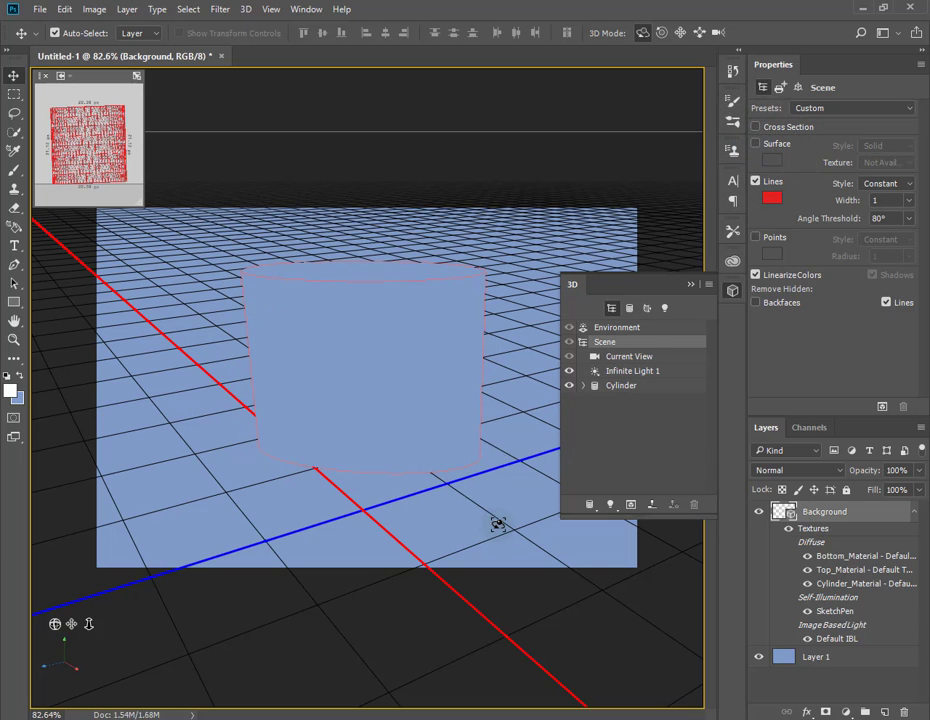
Try the Flat line style with line width 2 and angle threshold 129°.
left_click_drag(498, 524, 483, 527)
left_click(907, 187)
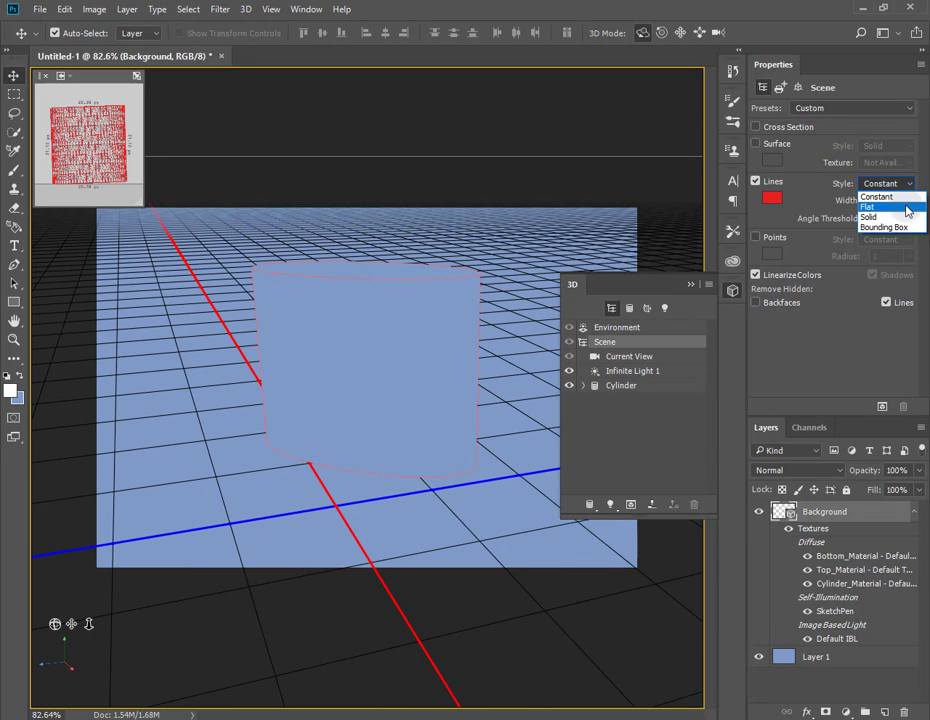
left_click(906, 196)
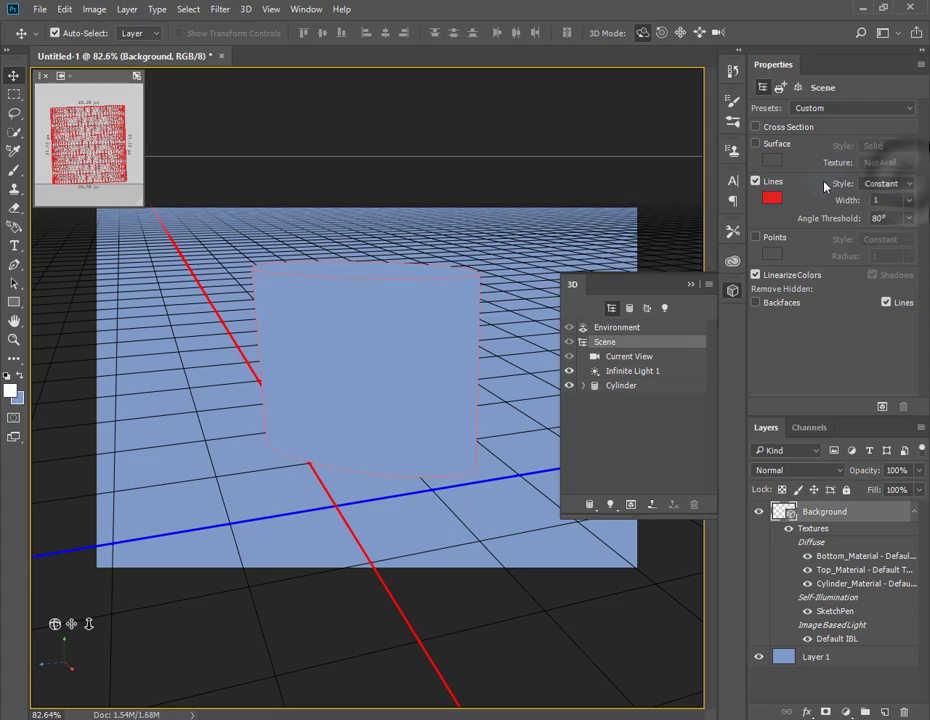
left_click(907, 184)
left_click(905, 202)
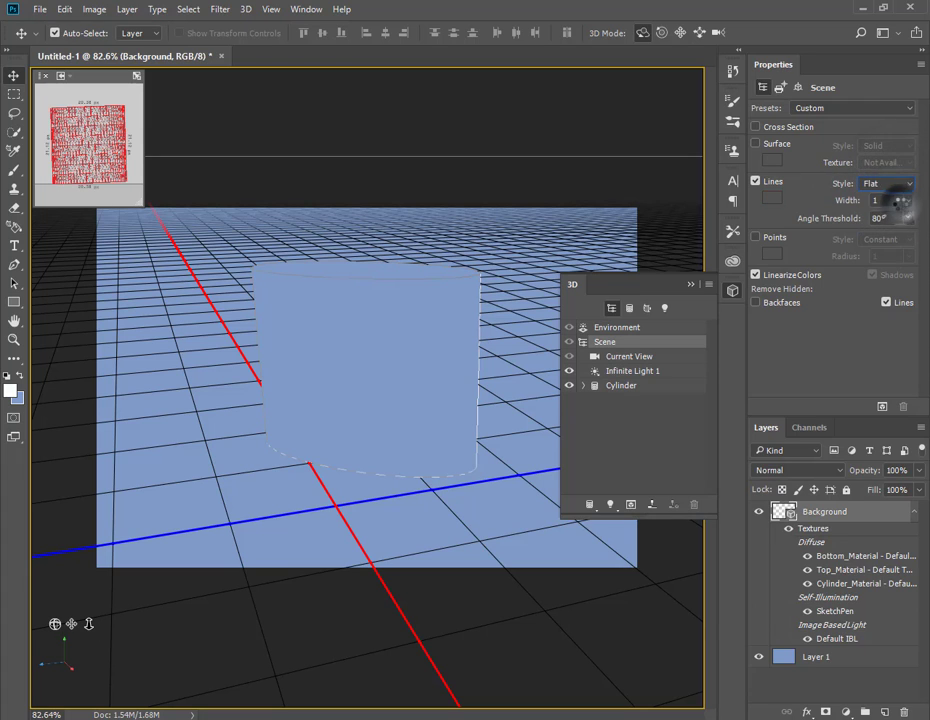
left_click_drag(905, 202, 855, 218)
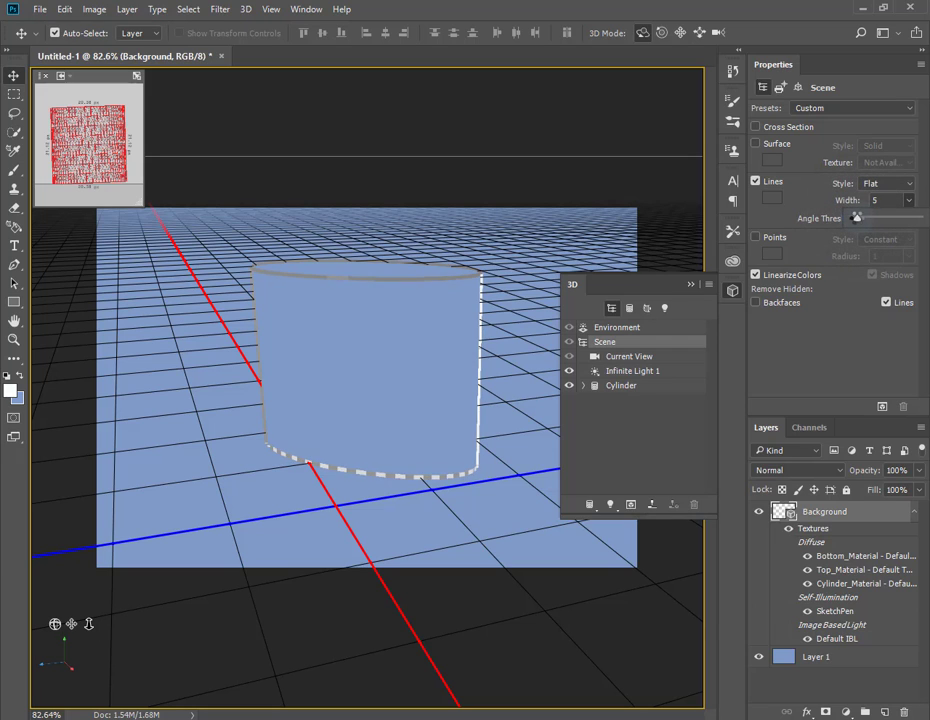
left_click(907, 218)
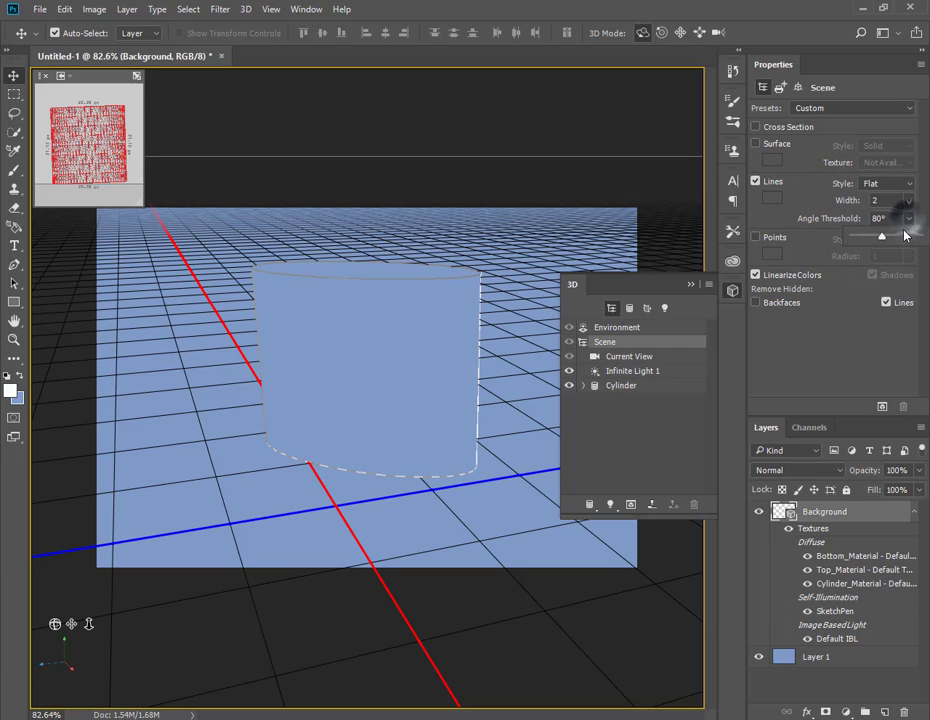
left_click_drag(868, 236, 881, 236)
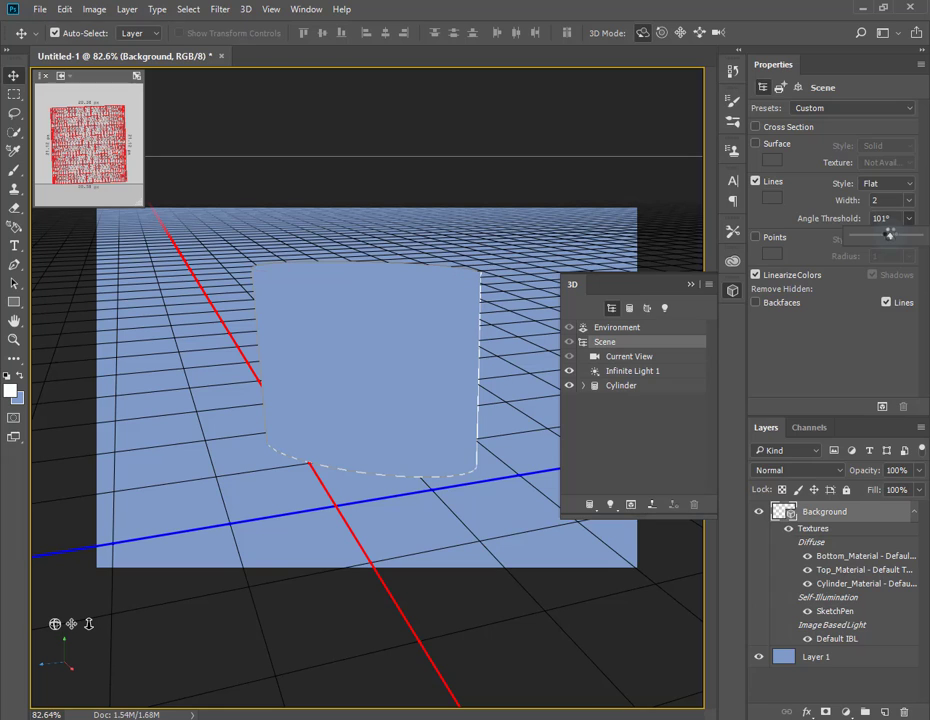
Return the lines to Constant style and turn the cylinder's surface back on.
left_click(910, 185)
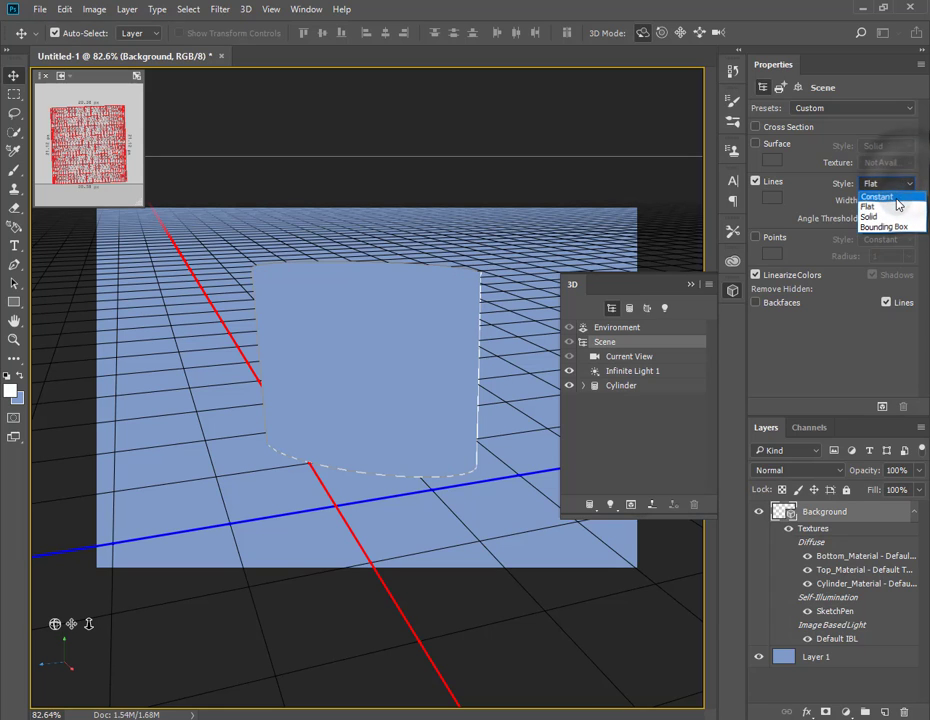
left_click(840, 193)
left_click(756, 144)
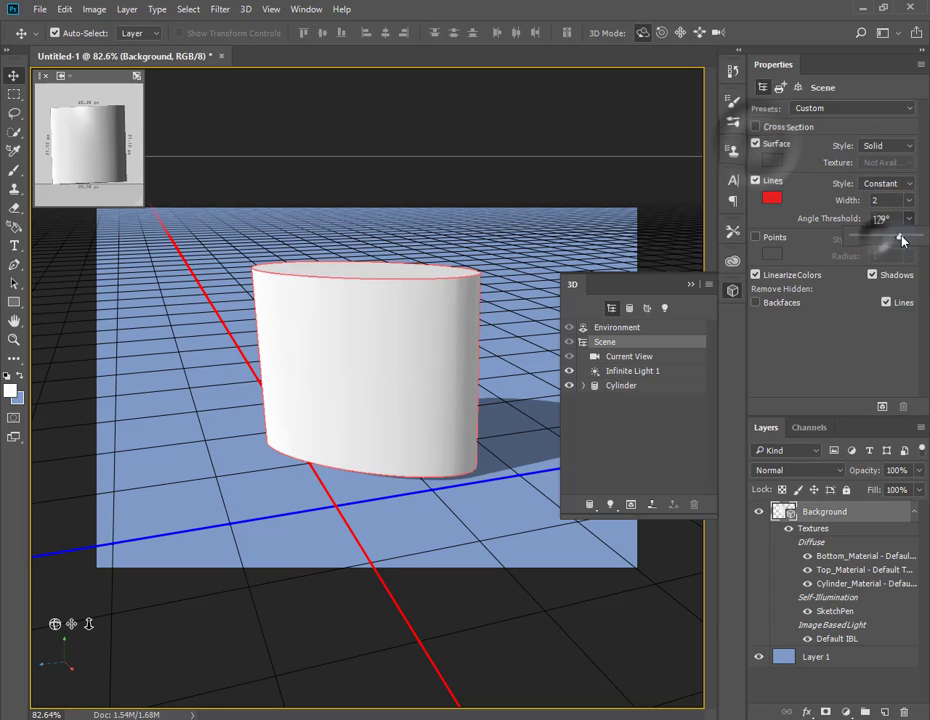
left_click(910, 148)
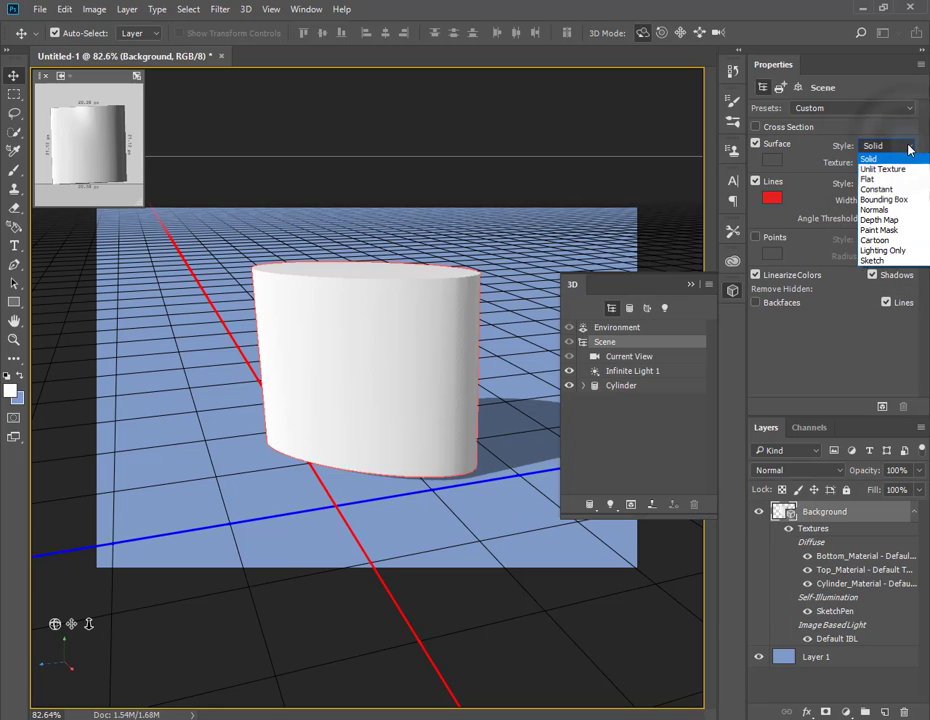
Render the cylinder with a Constant surface using the Line Illustration preset.
left_click(900, 190)
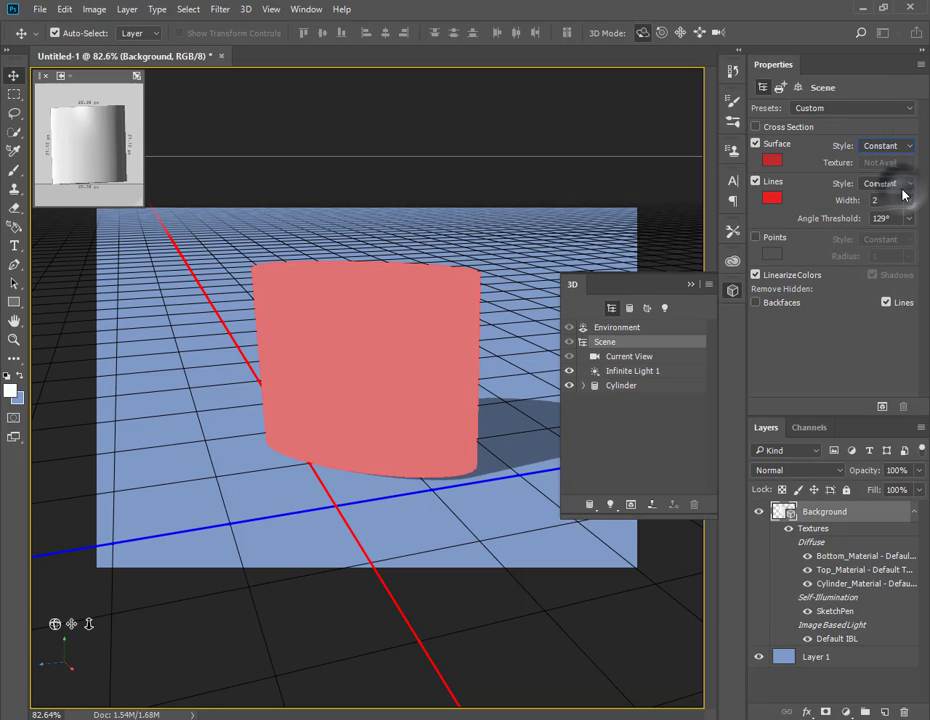
left_click(904, 110)
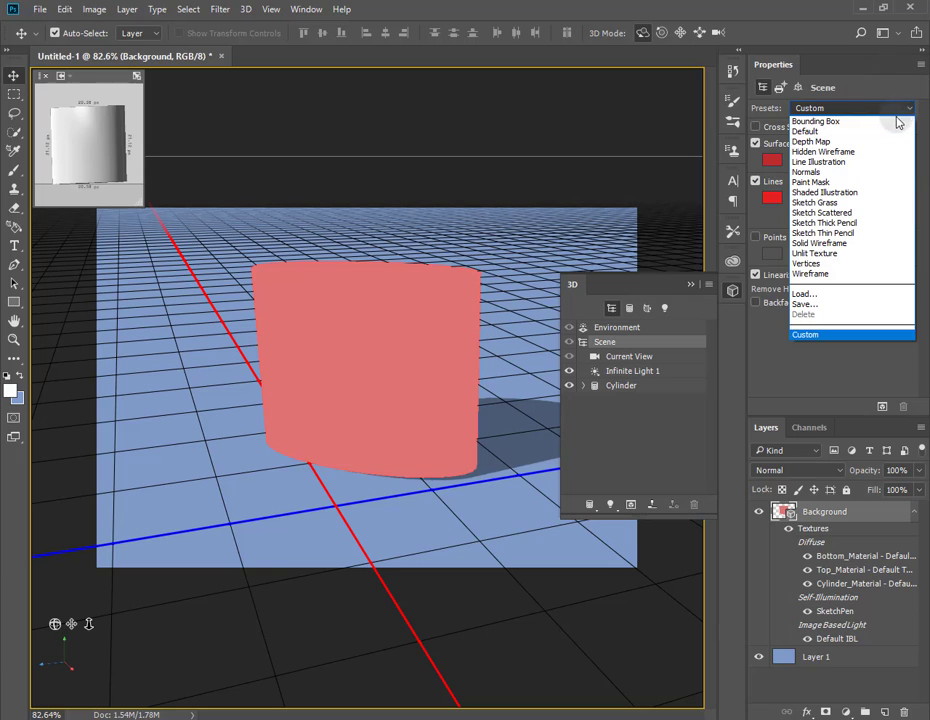
left_click(893, 161)
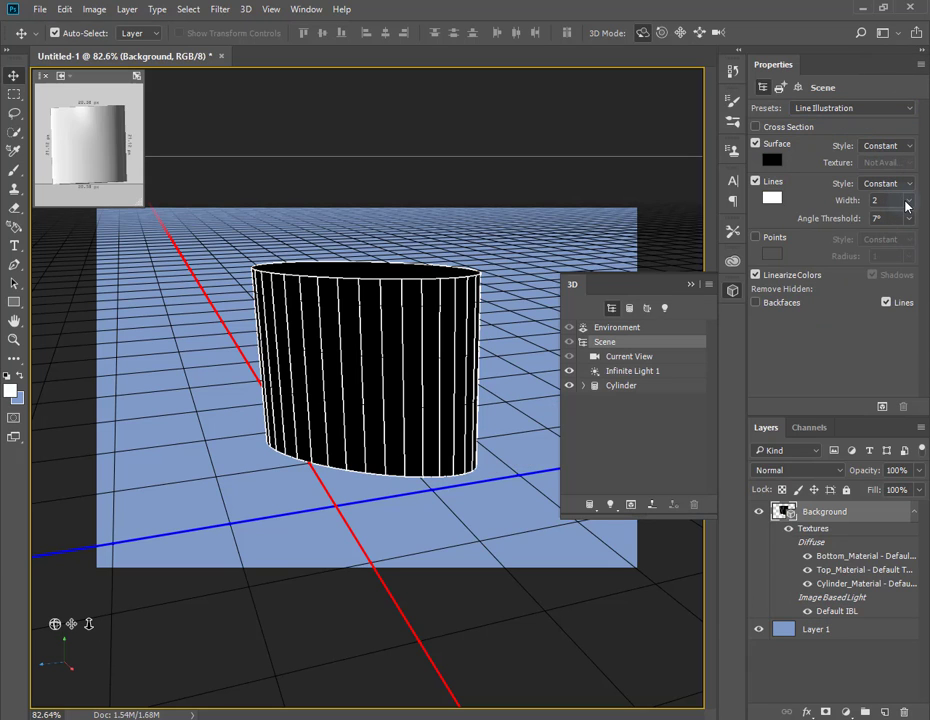
Set line width 1 and angle threshold 0°, then show the Current View camera settings.
left_click_drag(907, 205, 851, 217)
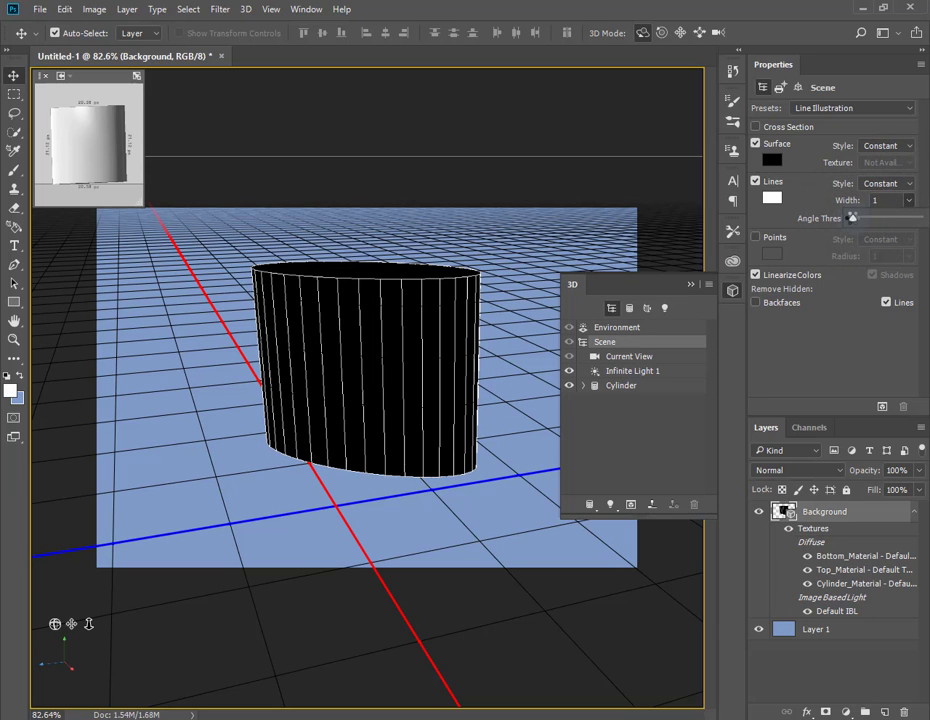
left_click(909, 218)
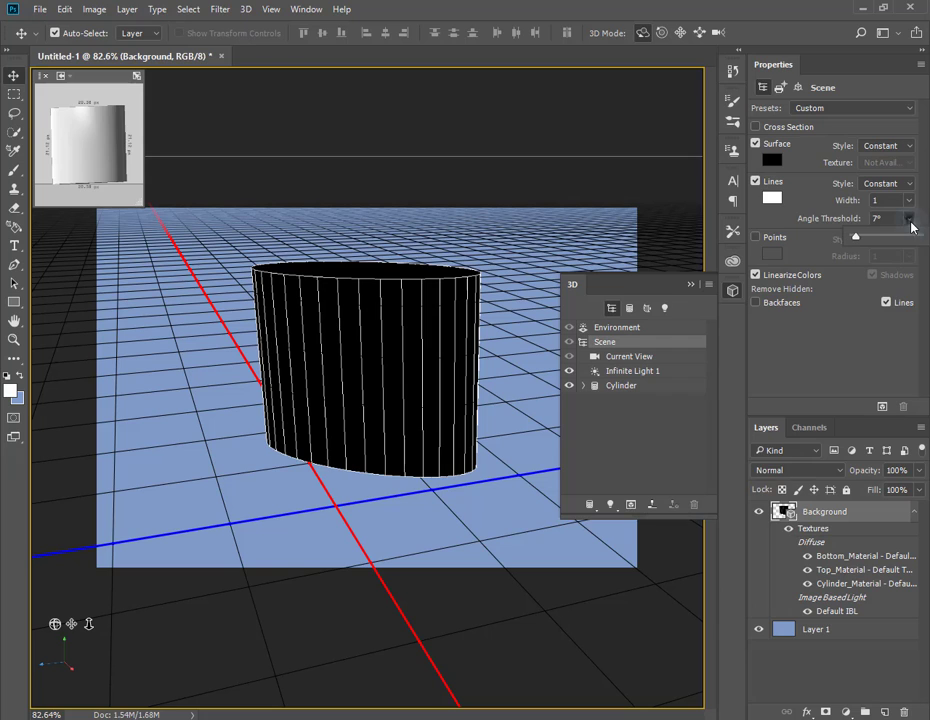
left_click_drag(855, 236, 849, 237)
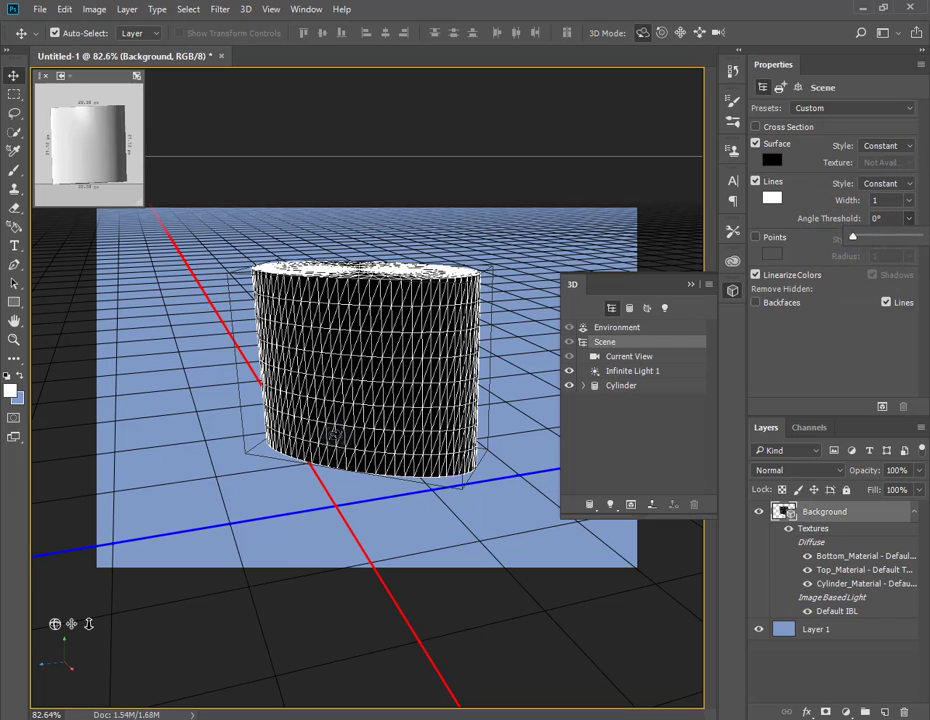
left_click(607, 356)
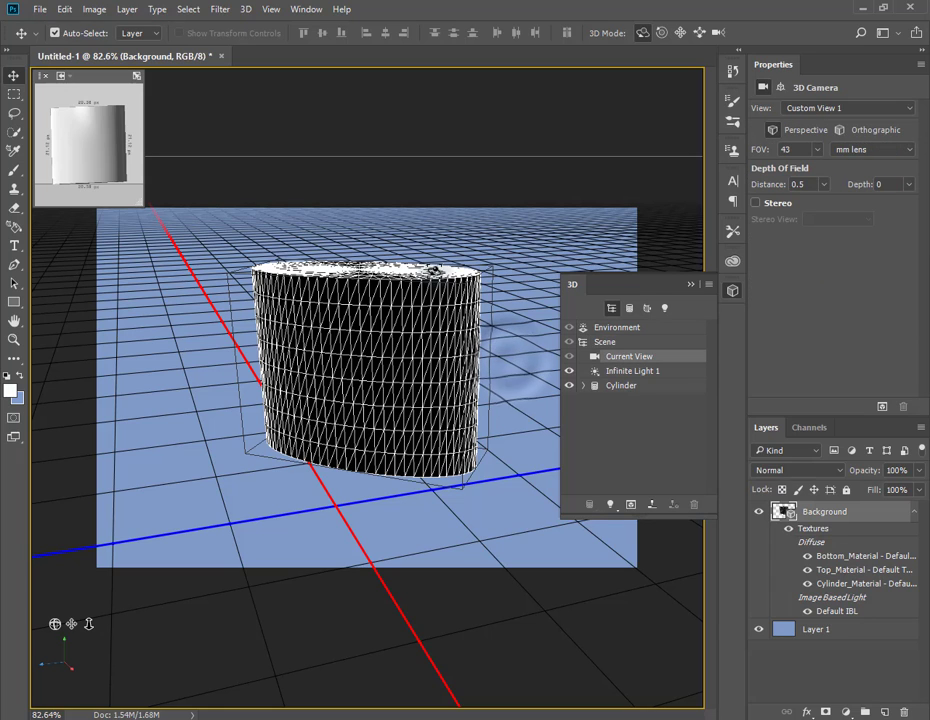
Back in Scene settings, turn on vertex points with radius 5.
left_click(605, 342)
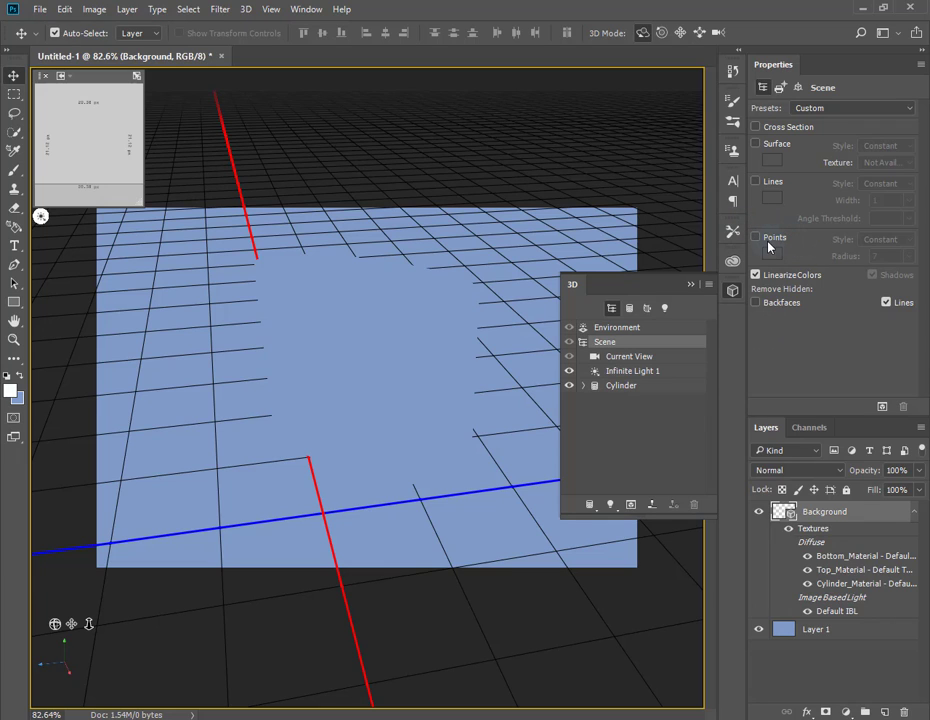
left_click(756, 239)
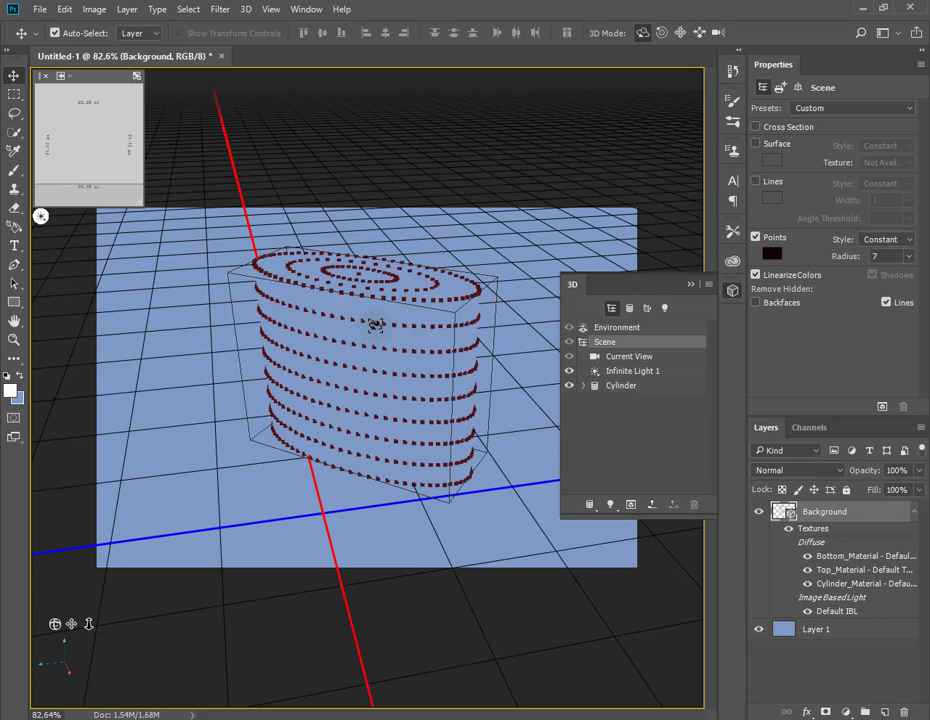
left_click(911, 263)
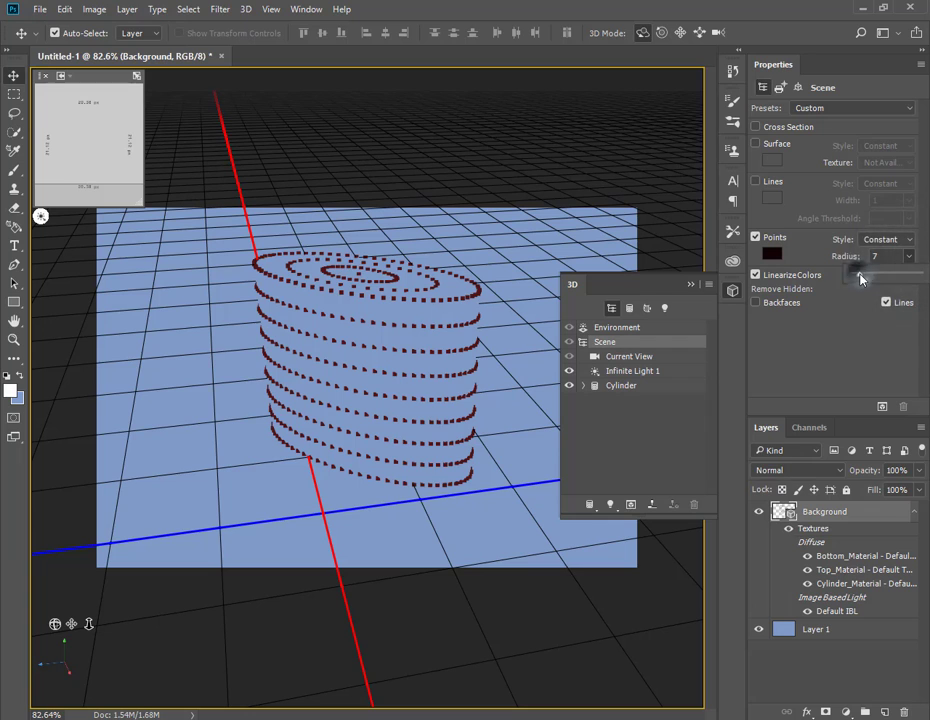
left_click_drag(911, 272, 859, 272)
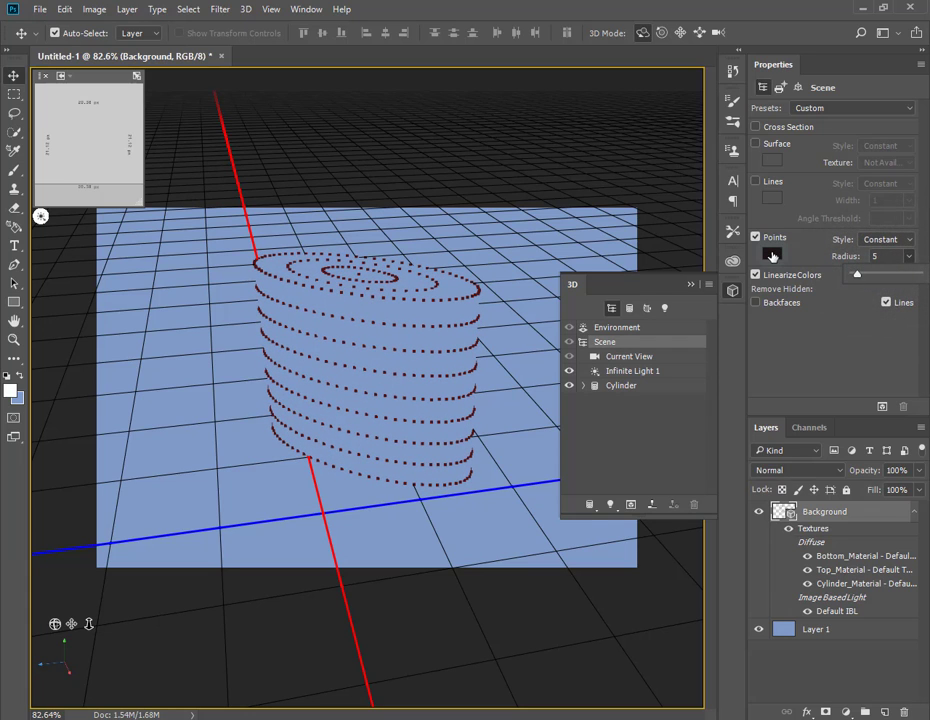
Try the Solid point style, then return points to Constant dark red dots.
left_click(910, 243)
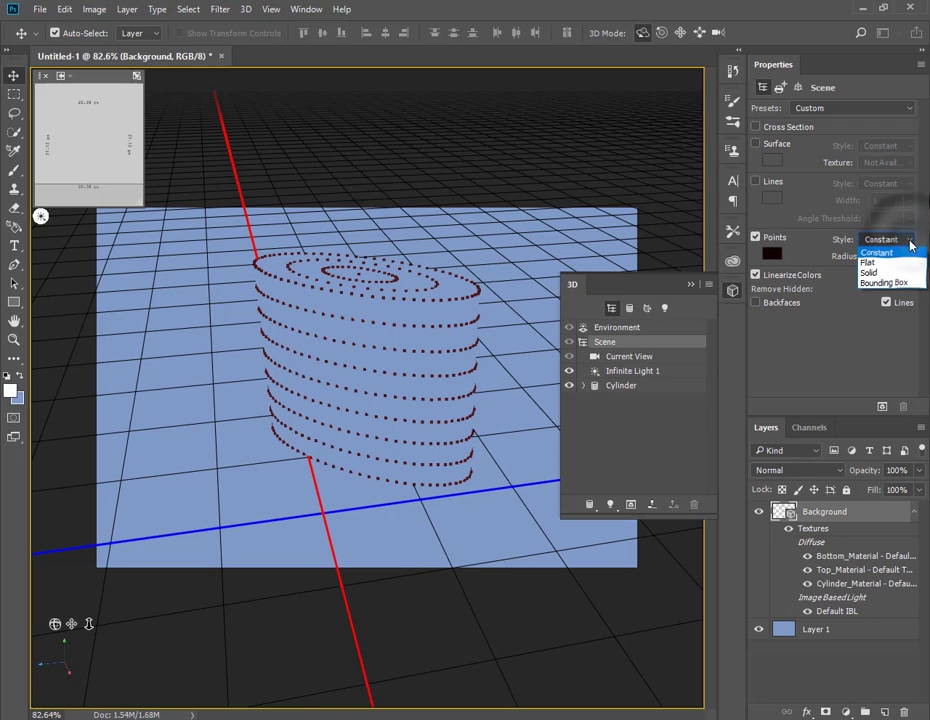
left_click(902, 272)
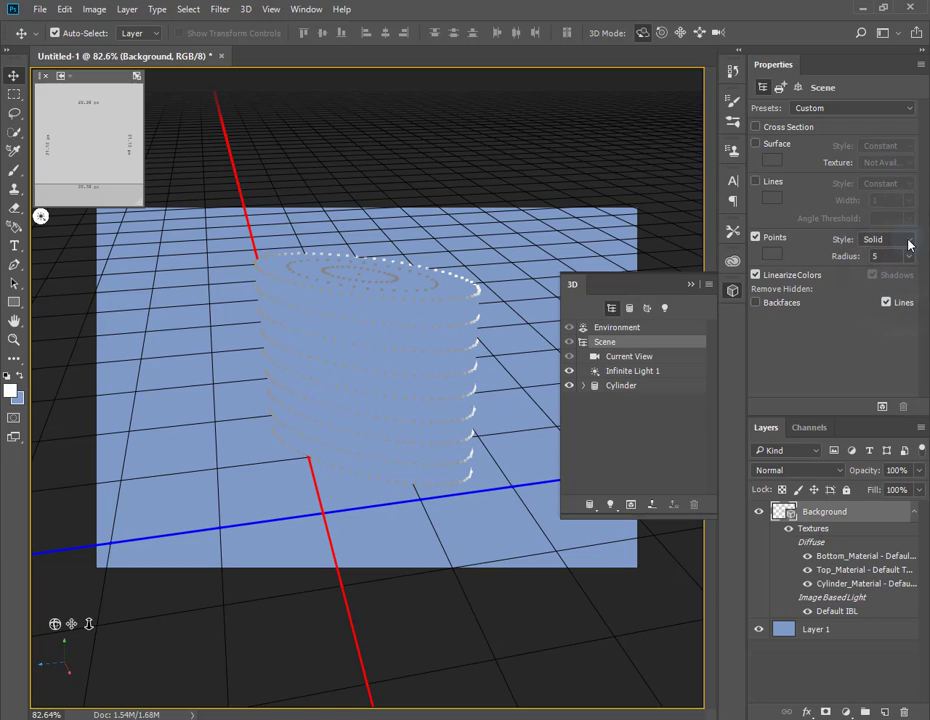
left_click(910, 243)
left_click(906, 255)
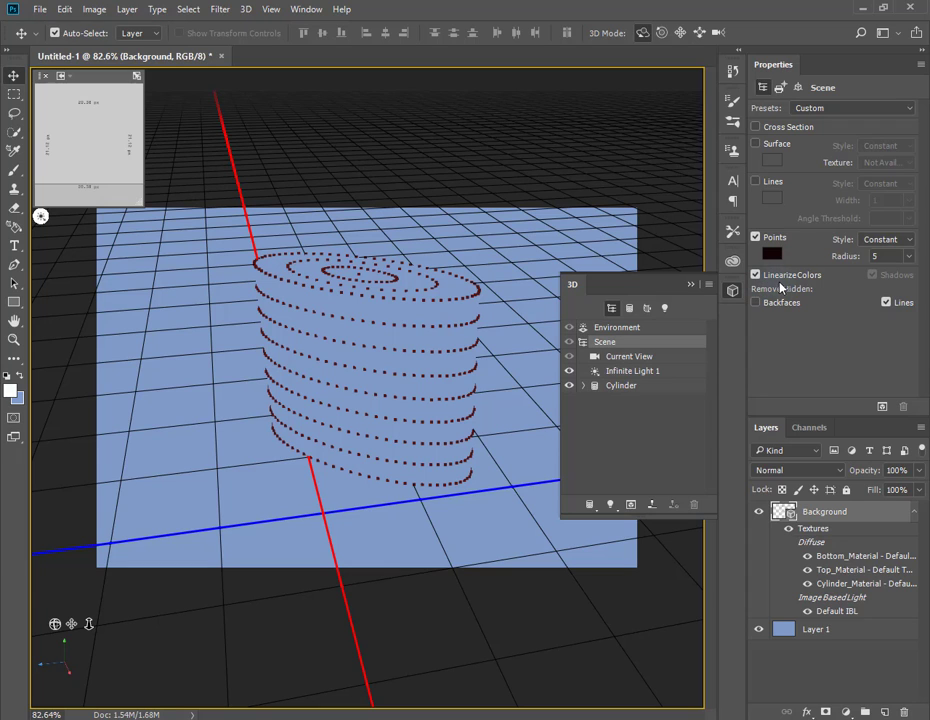
Turn lines back on, toggle Remove Hidden Lines, enable Backfaces and untick Linearize Colors.
left_click(756, 182)
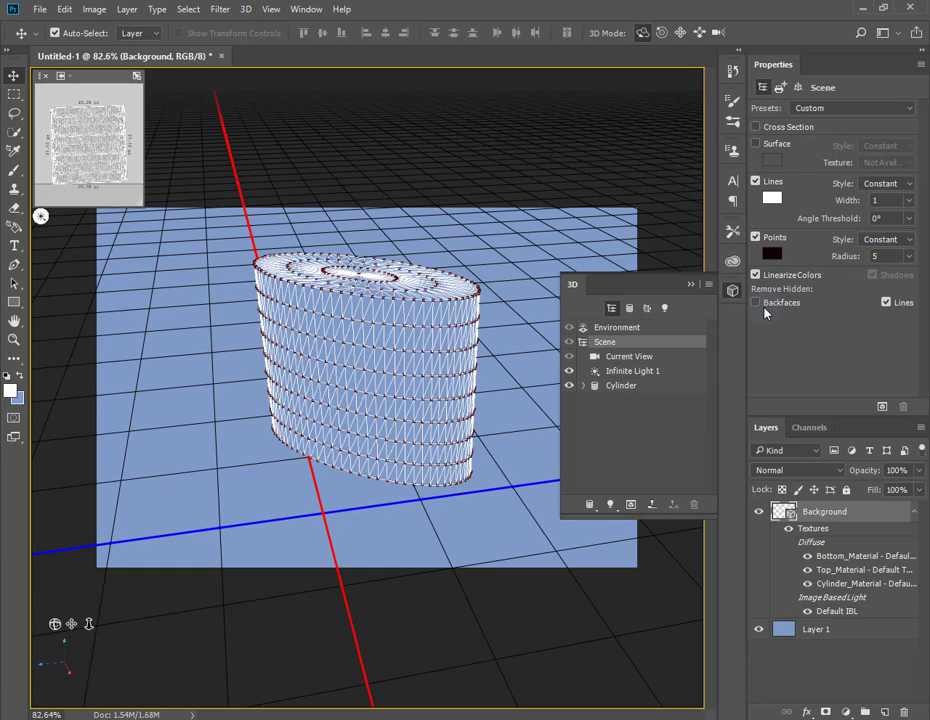
left_click(886, 303)
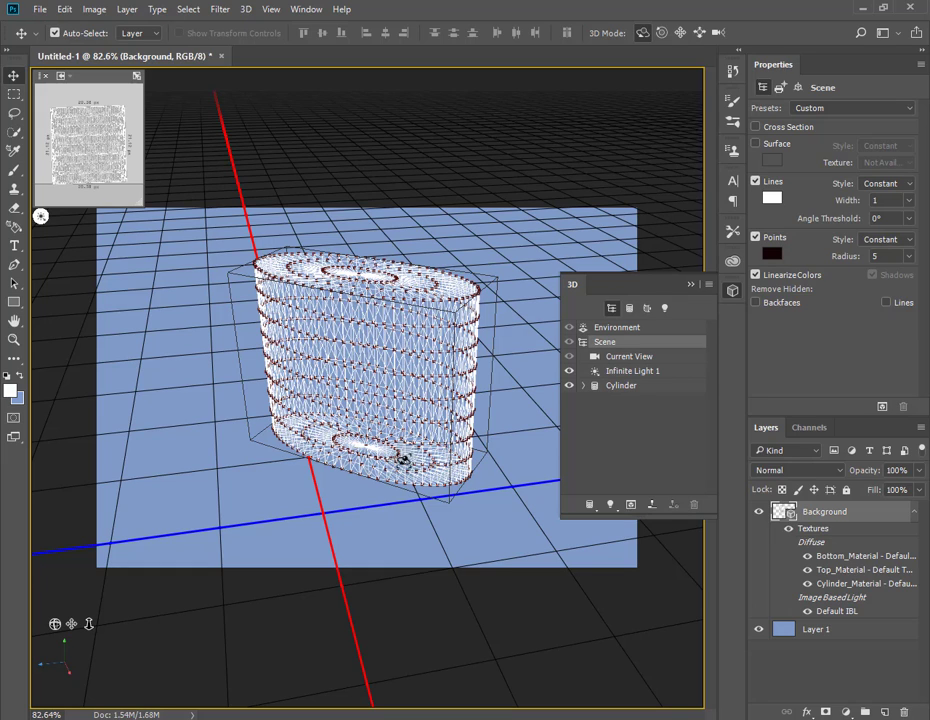
left_click(886, 304)
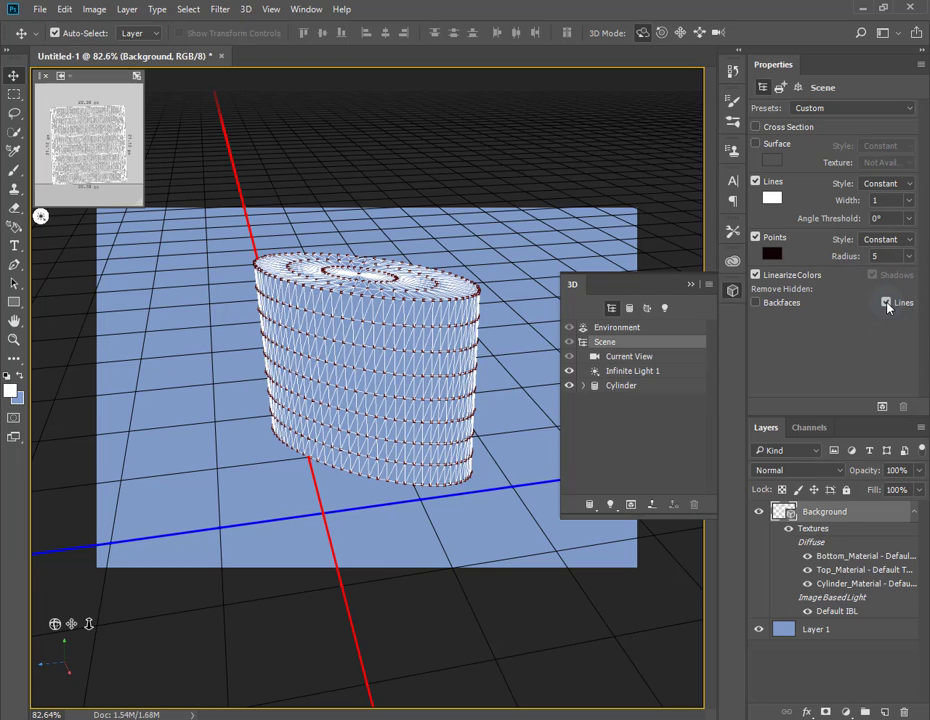
left_click(886, 304)
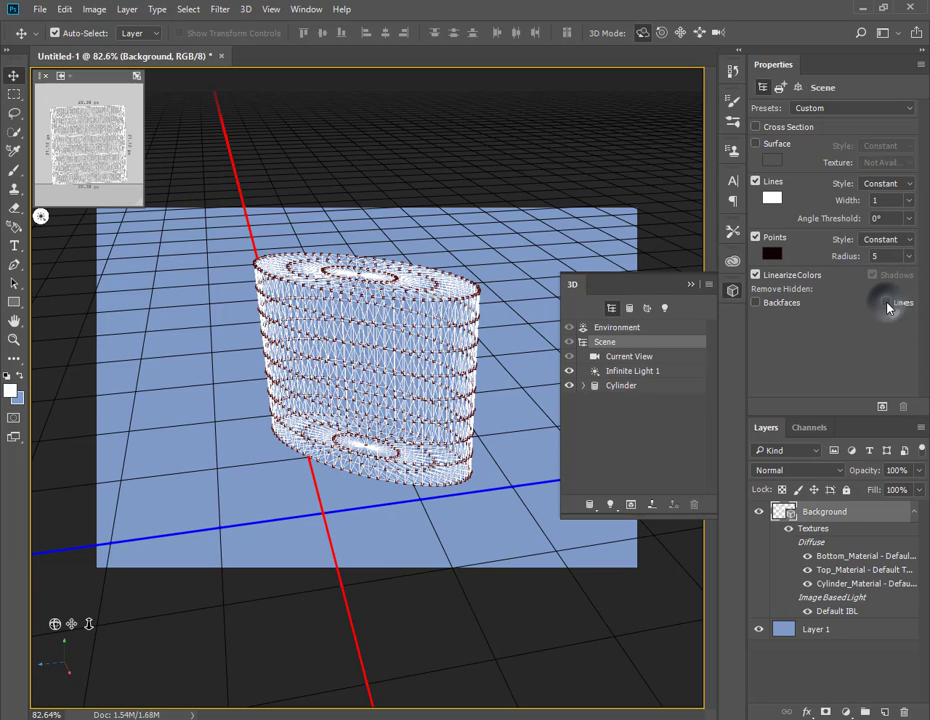
left_click(755, 303)
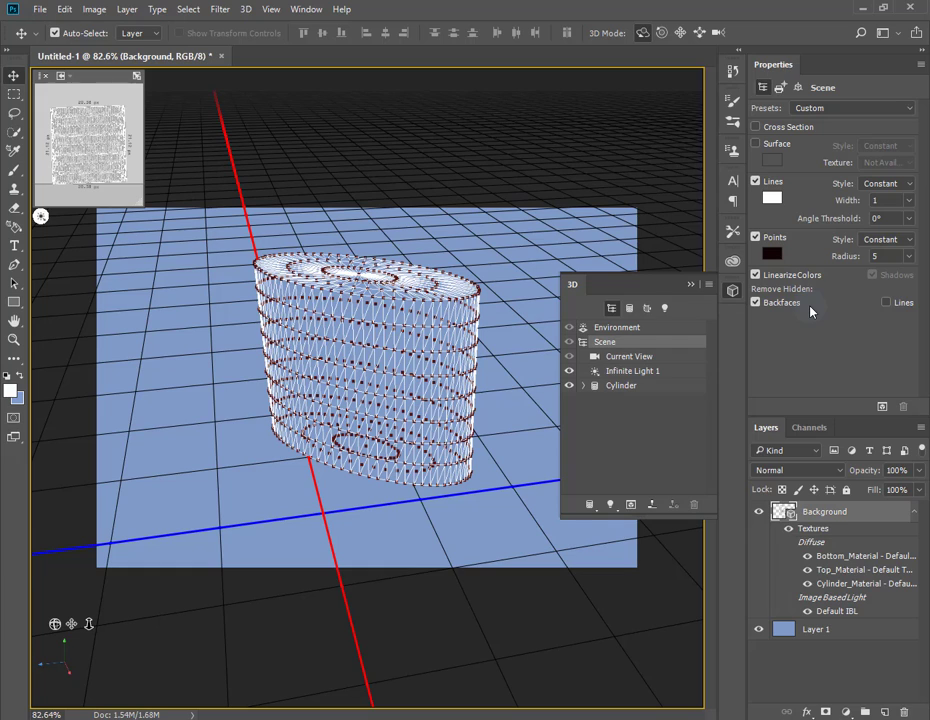
left_click(755, 276)
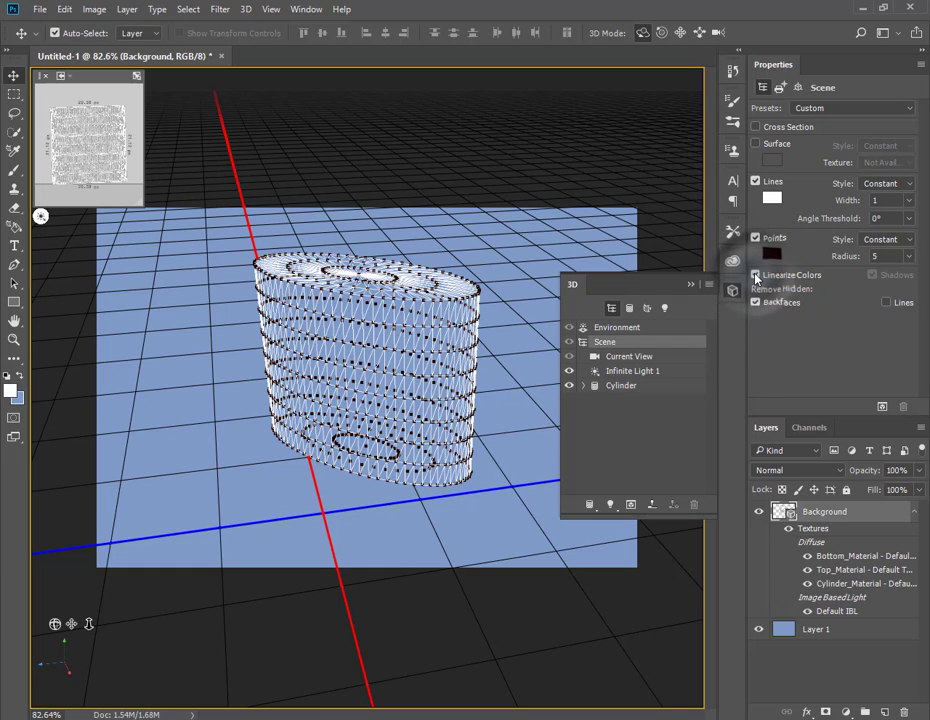
Re-enable the surface, toggle Linearize Colors, and switch Points off and on.
left_click(757, 144)
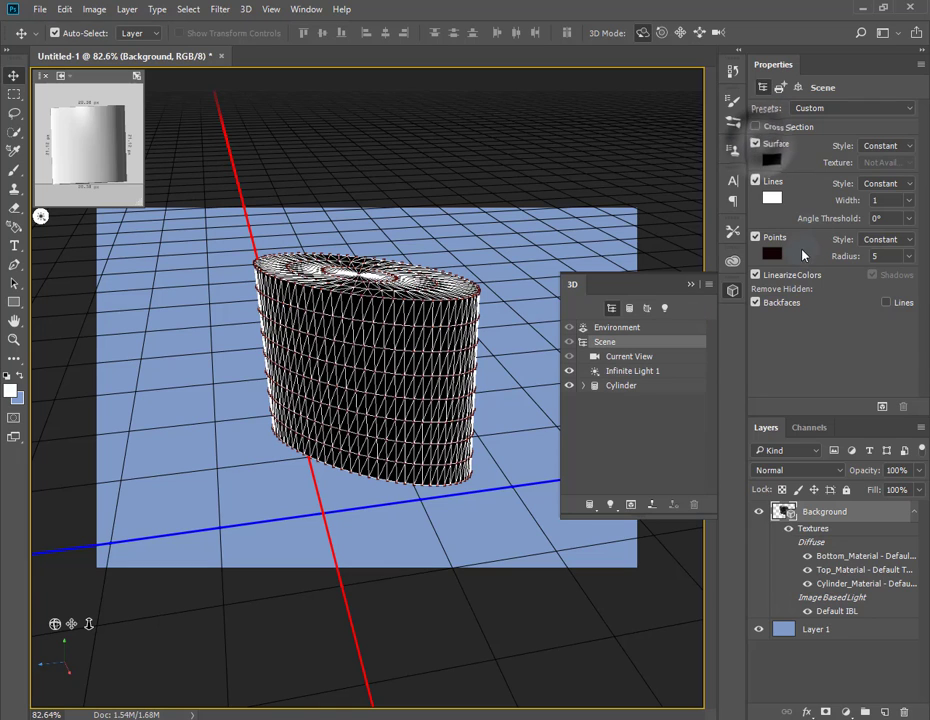
left_click(756, 276)
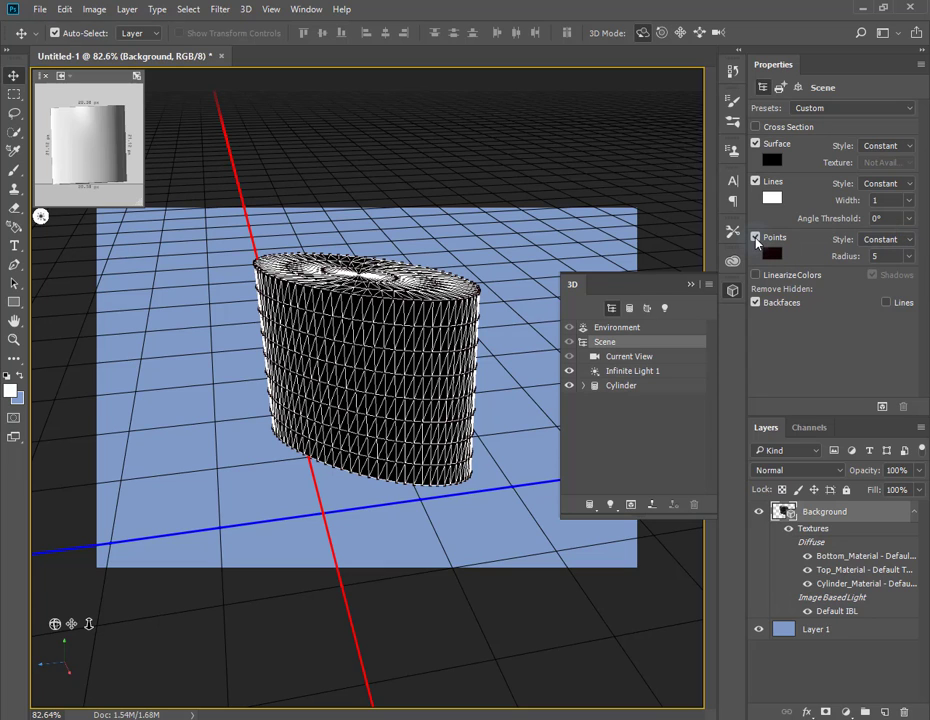
left_click(756, 238)
left_click(756, 238)
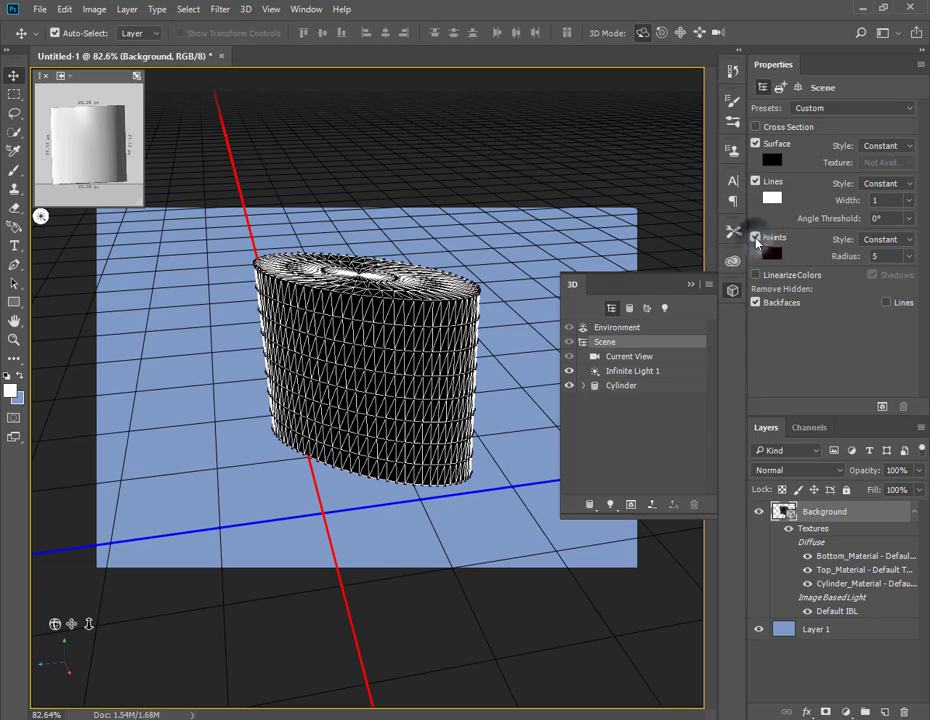
Colour the surface red, turn Linearize Colors back on, and orbit to the top.
left_click(772, 162)
left_click(664, 196)
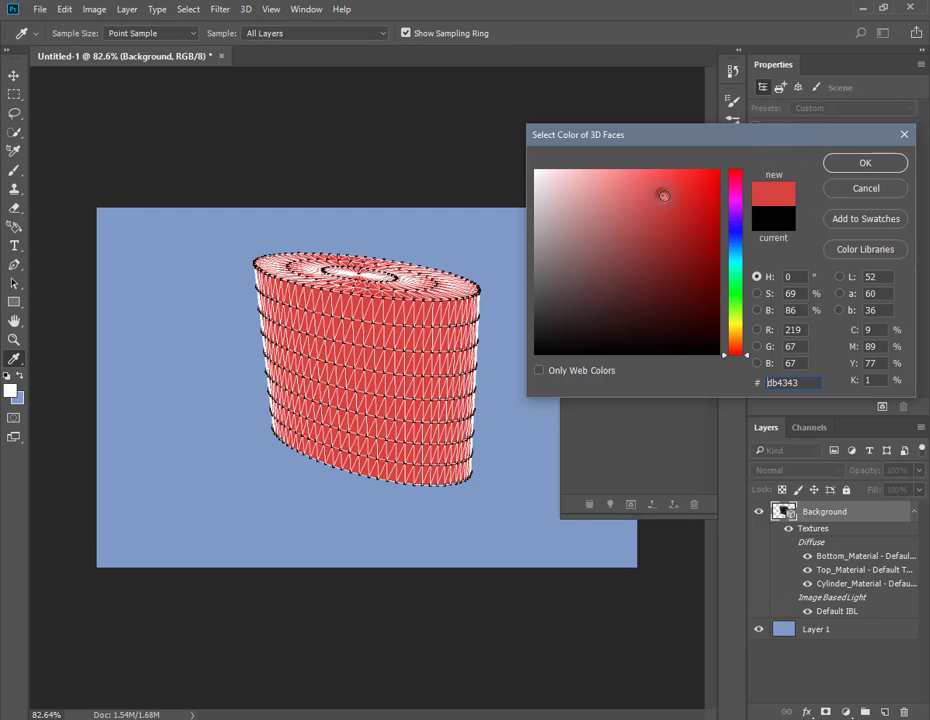
left_click(830, 163)
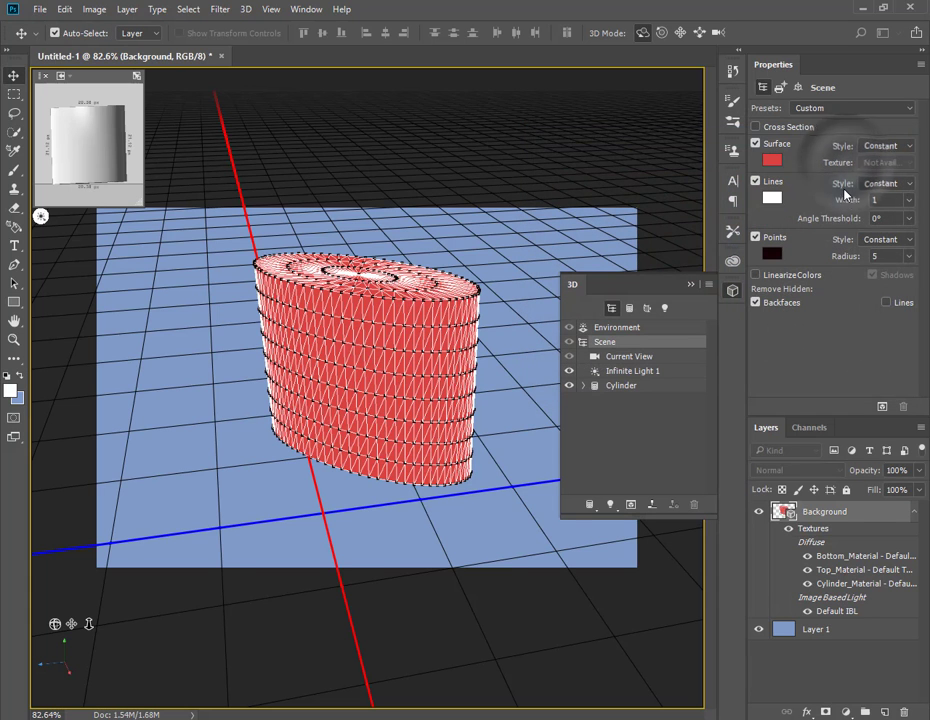
left_click(756, 275)
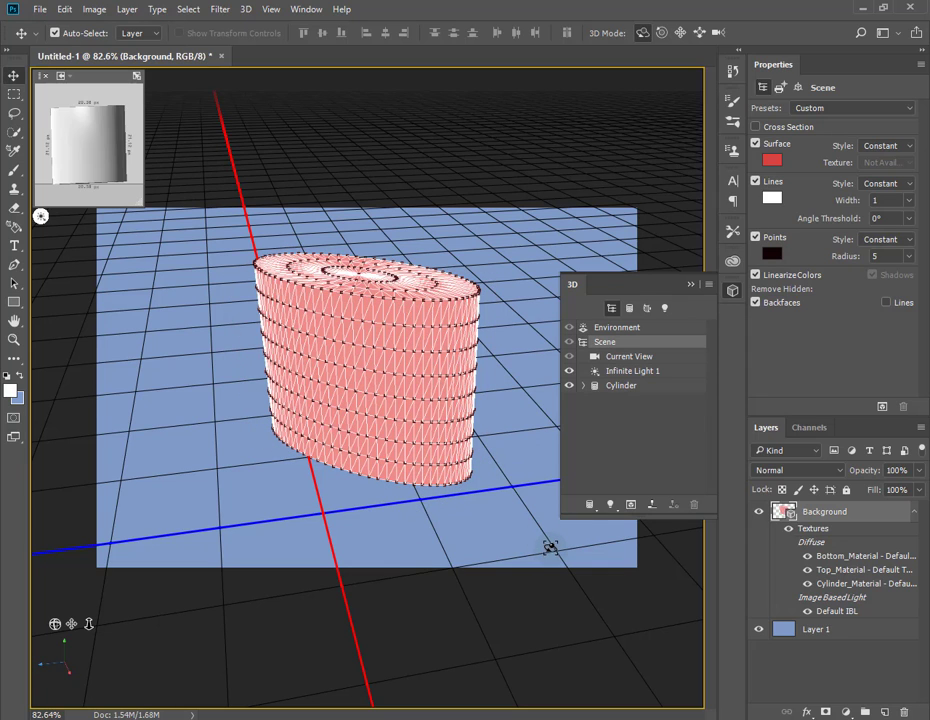
mouse_move(552, 606)
left_mouse_down()
mouse_move(518, 549)
mouse_move(546, 535)
mouse_move(556, 583)
mouse_move(580, 560)
left_mouse_up()
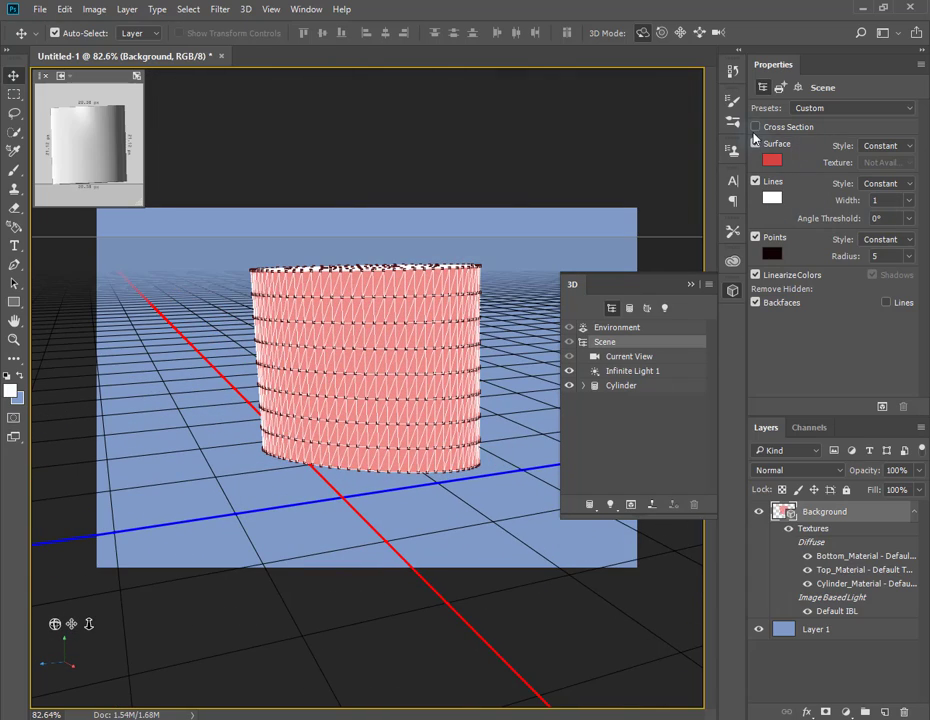
Set the surface to Solid and turn off Lines, Points, Linearize Colors and Backfaces.
left_click(908, 147)
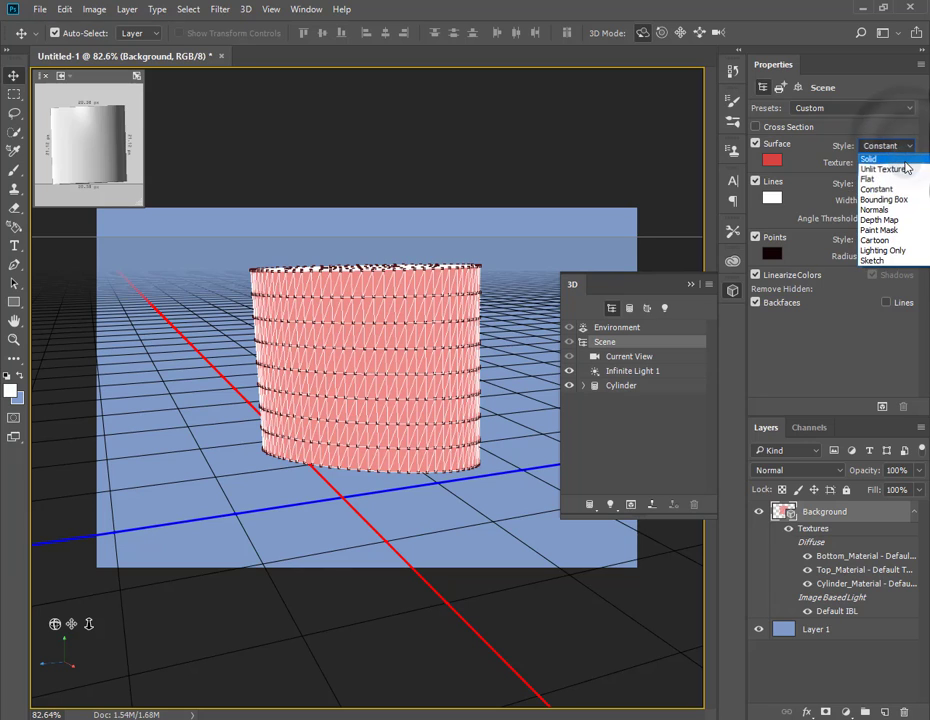
left_click(840, 208)
left_click(908, 184)
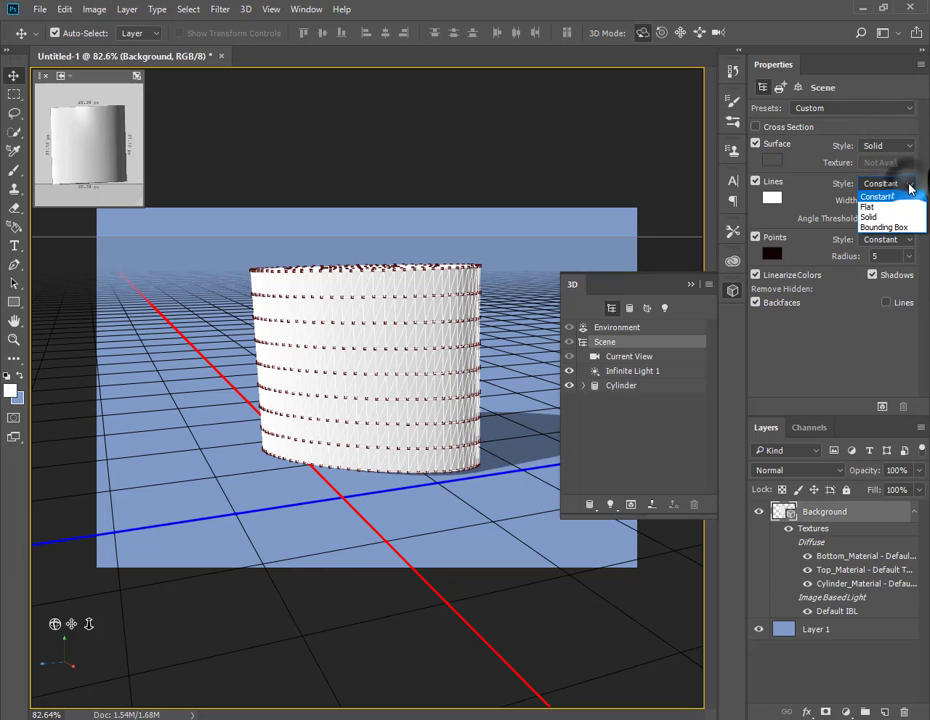
left_click(908, 184)
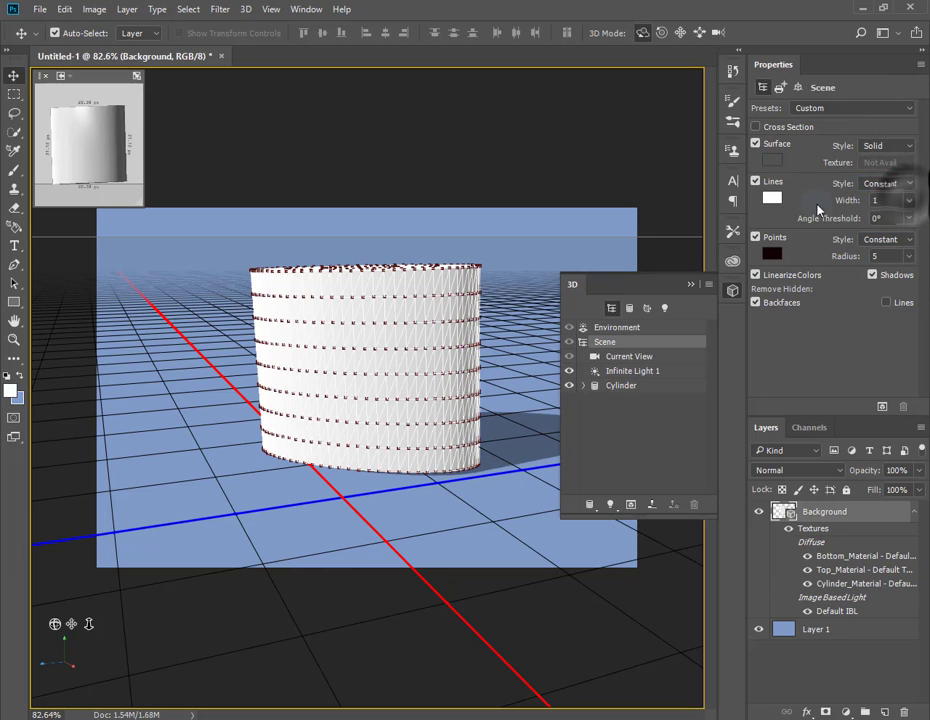
left_click(755, 181)
left_click(755, 237)
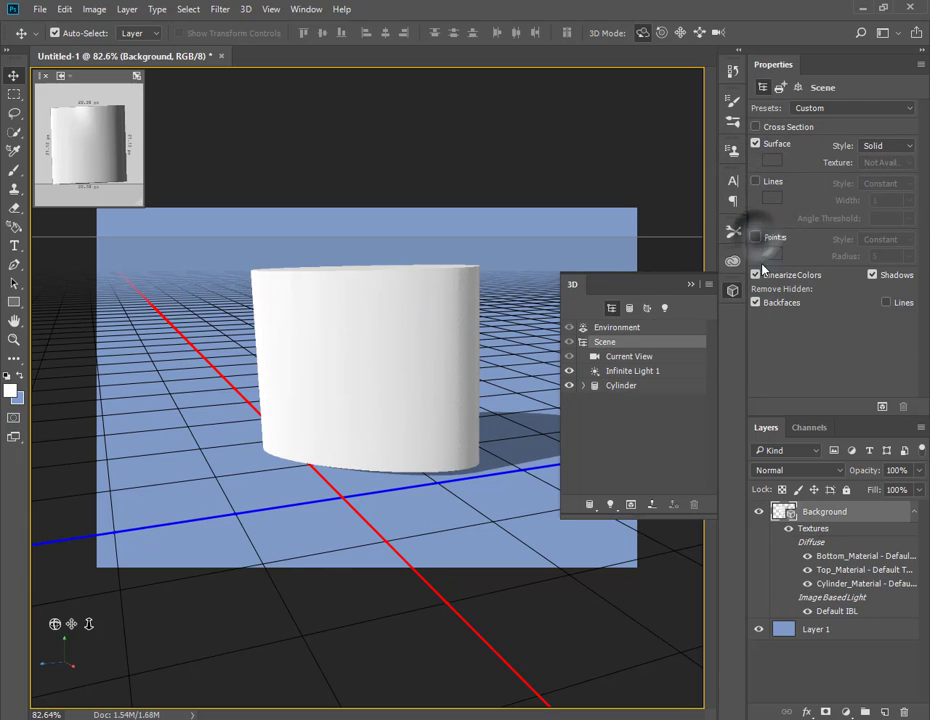
left_click(755, 274)
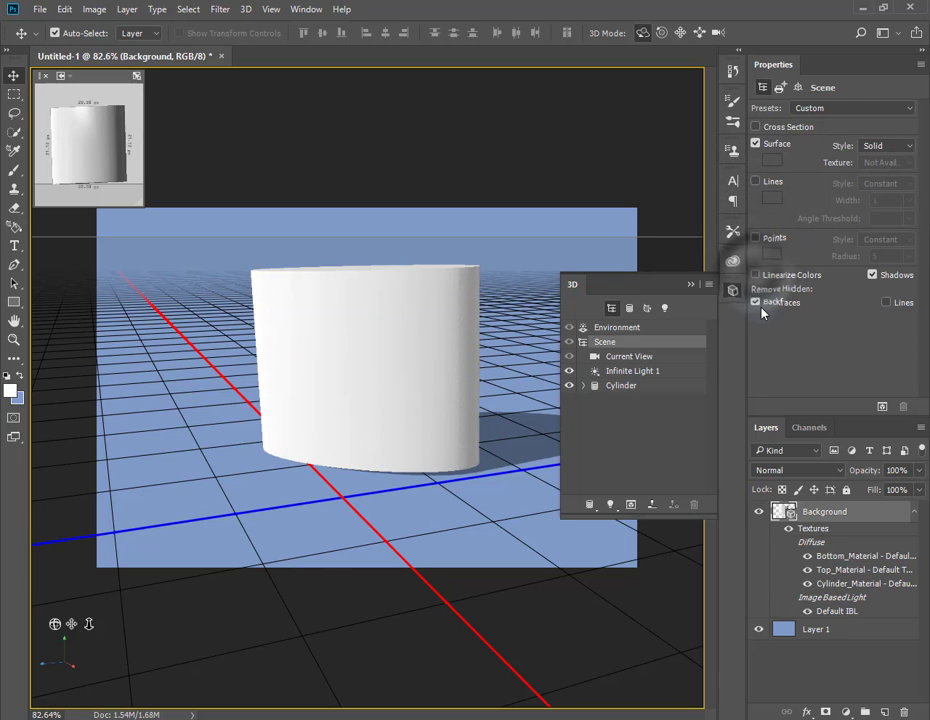
left_click(755, 302)
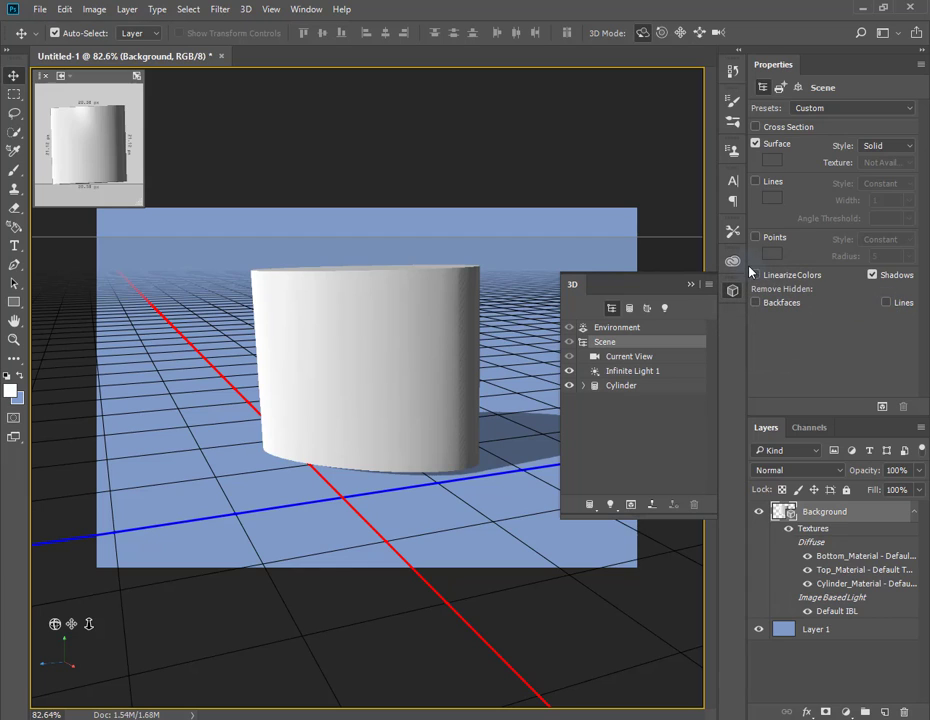
Close the 3D panel, leaving the cylinder's shadow switched on.
left_click(873, 275)
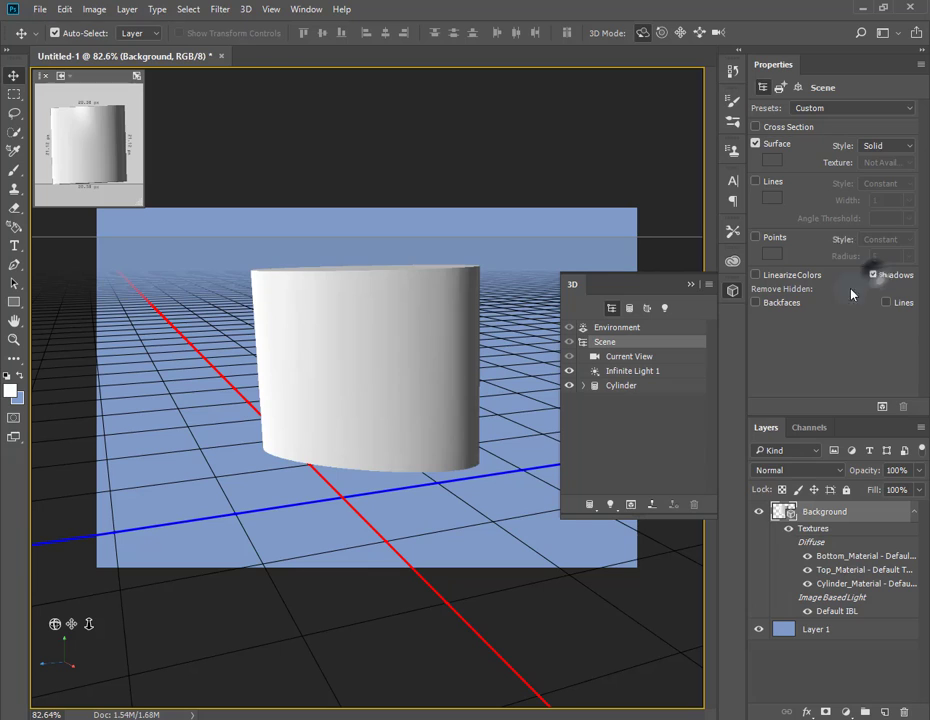
left_click(688, 286)
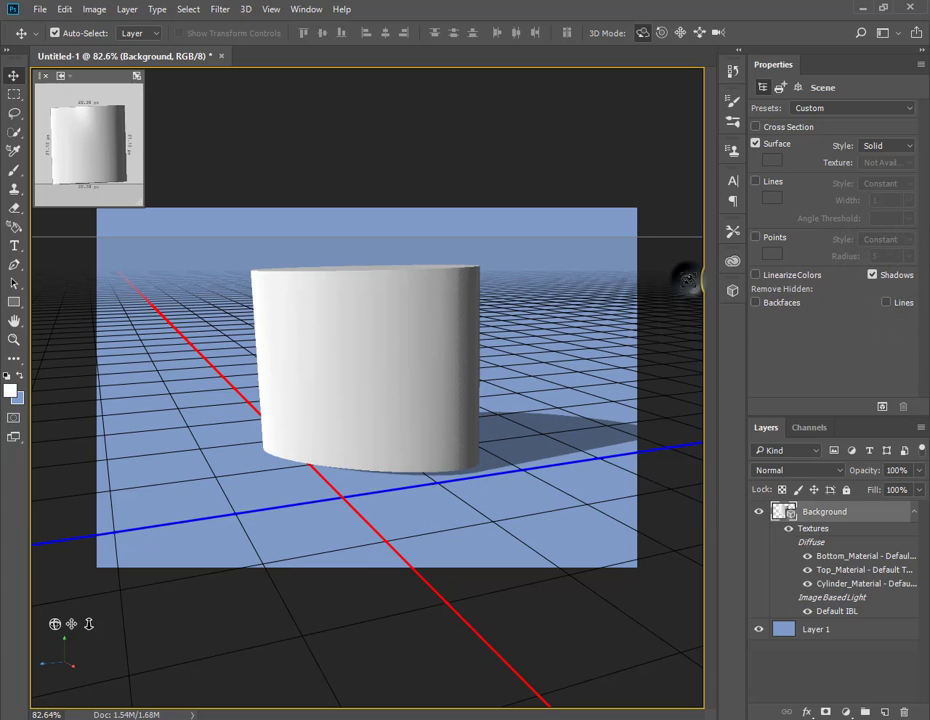
left_click(874, 276)
left_click(874, 276)
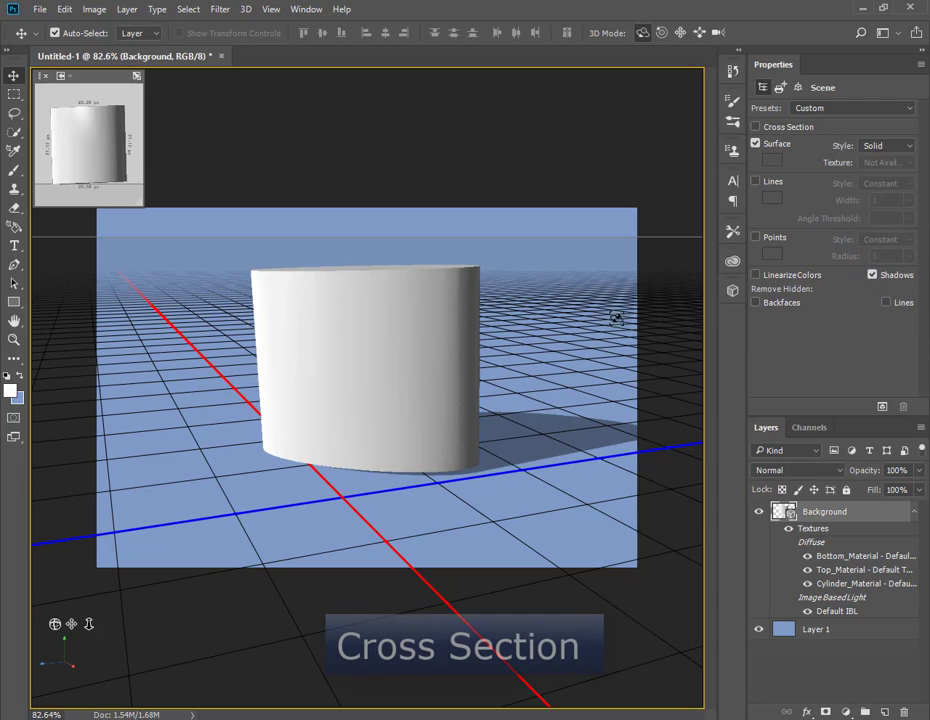
Enable Cross Section and try the Y and Z slice axes.
left_click(756, 128)
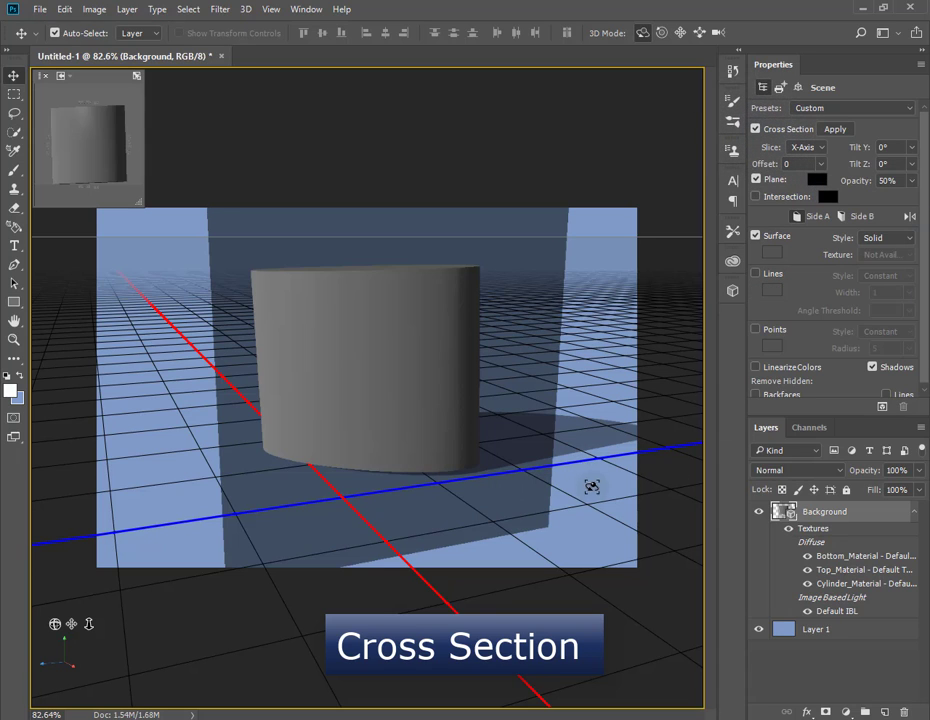
mouse_move(597, 514)
left_mouse_down()
mouse_move(560, 529)
mouse_move(565, 523)
left_mouse_up()
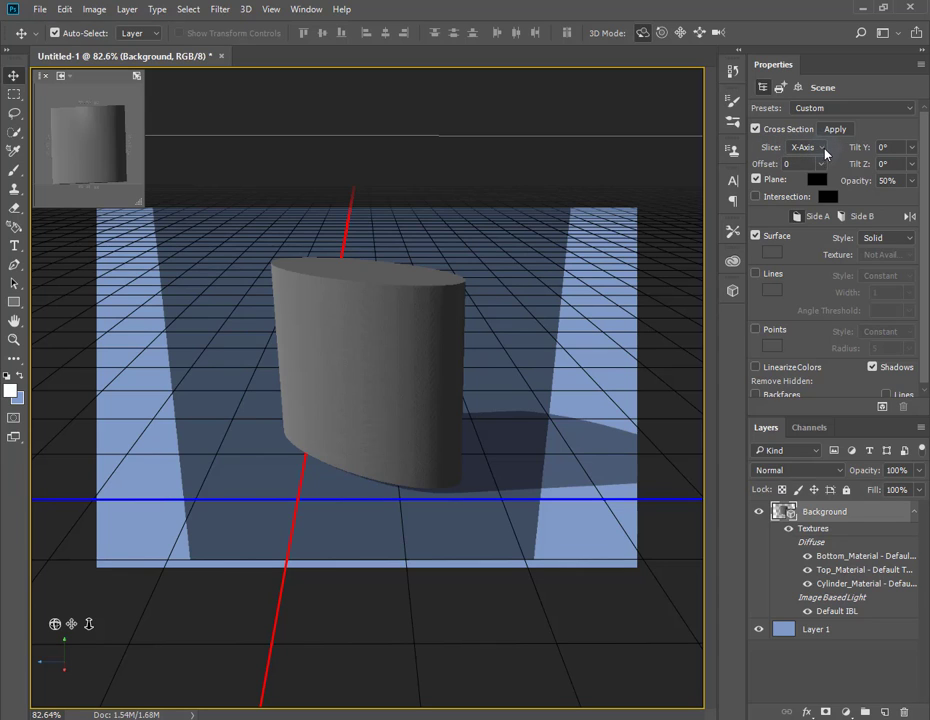
left_click(821, 148)
left_click(815, 170)
left_click(821, 148)
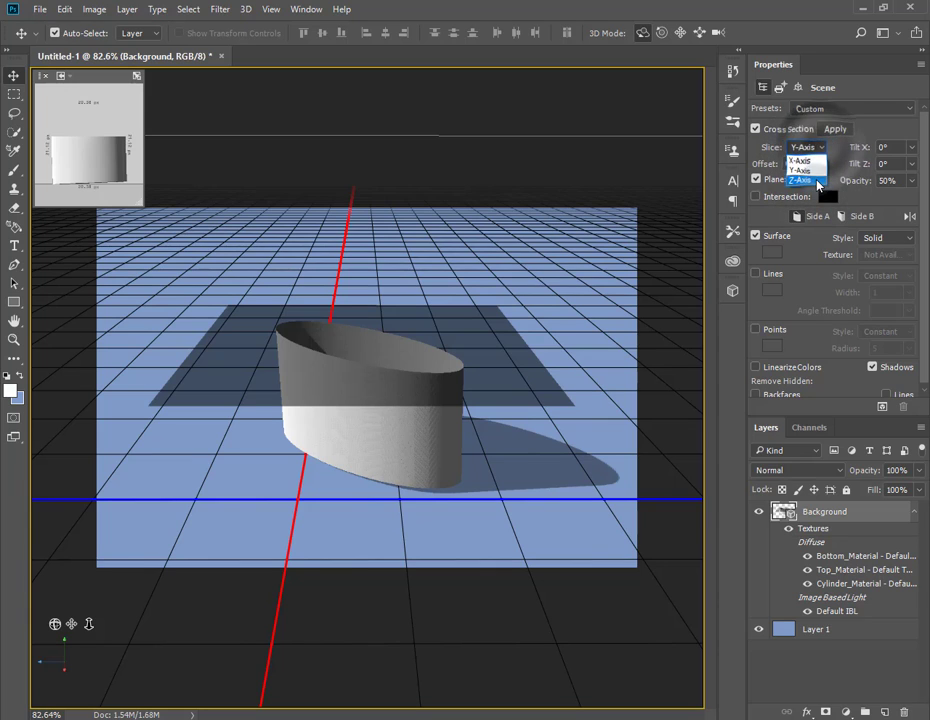
left_click(818, 183)
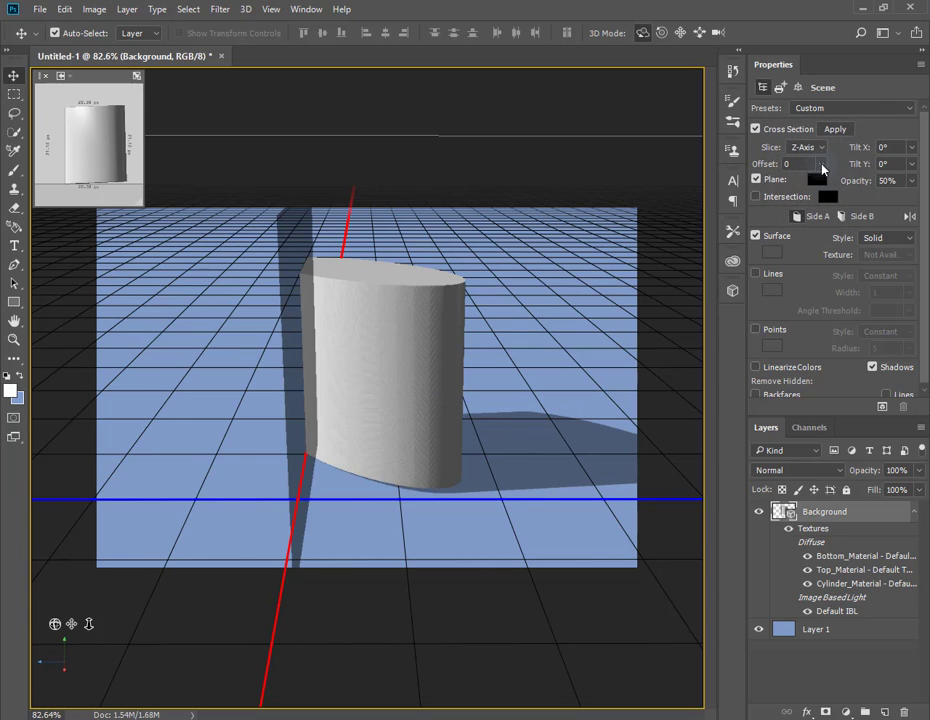
left_click(821, 148)
left_click(818, 171)
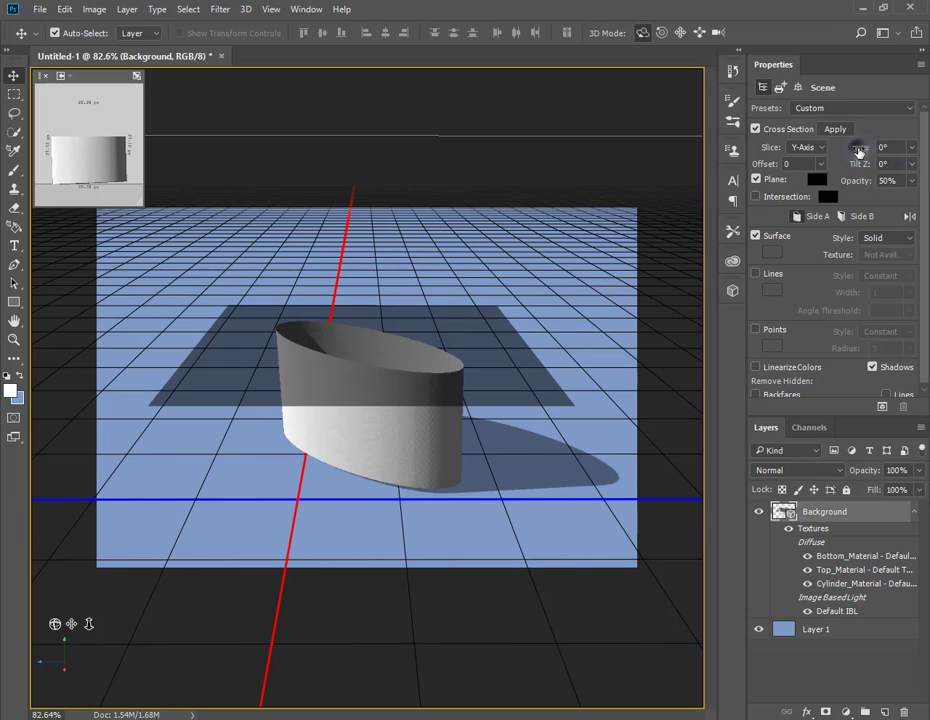
Tilt the plane Y -3° and Z -19°, offset -46, slicing along the X-Axis.
mouse_move(858, 150)
left_mouse_down()
mouse_move(872, 148)
mouse_move(861, 150)
left_mouse_up()
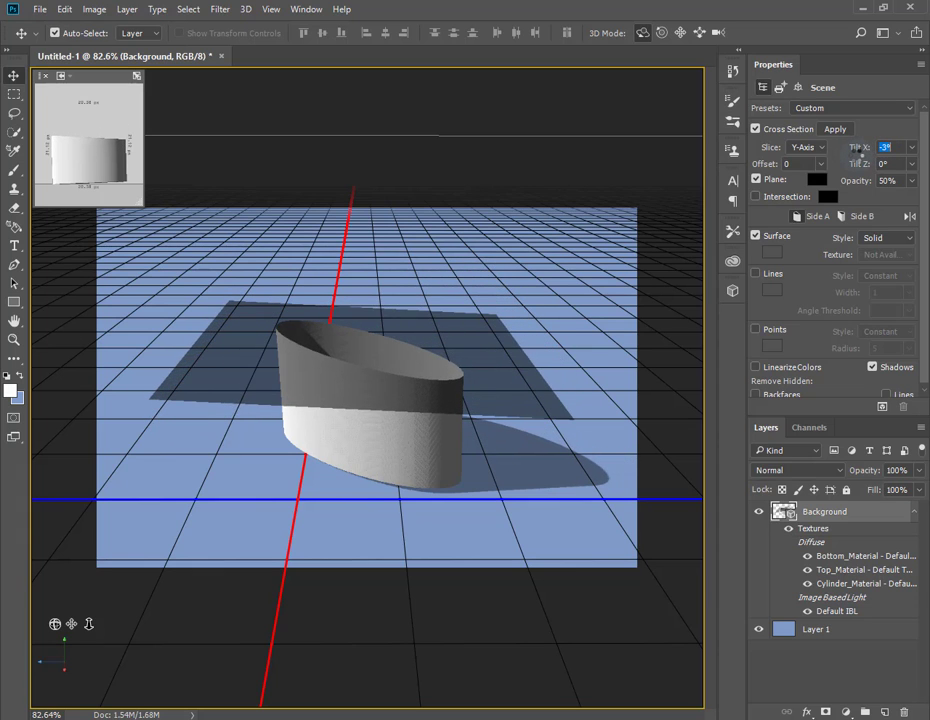
left_click_drag(861, 167, 843, 175)
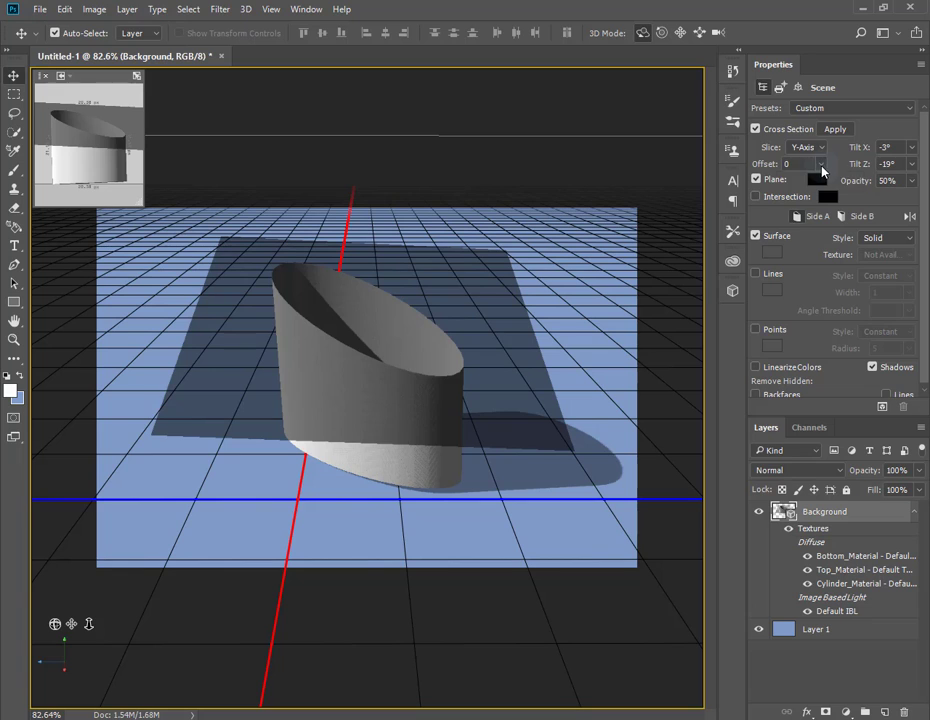
mouse_move(820, 164)
left_mouse_down()
mouse_move(822, 187)
mouse_move(820, 179)
left_mouse_up()
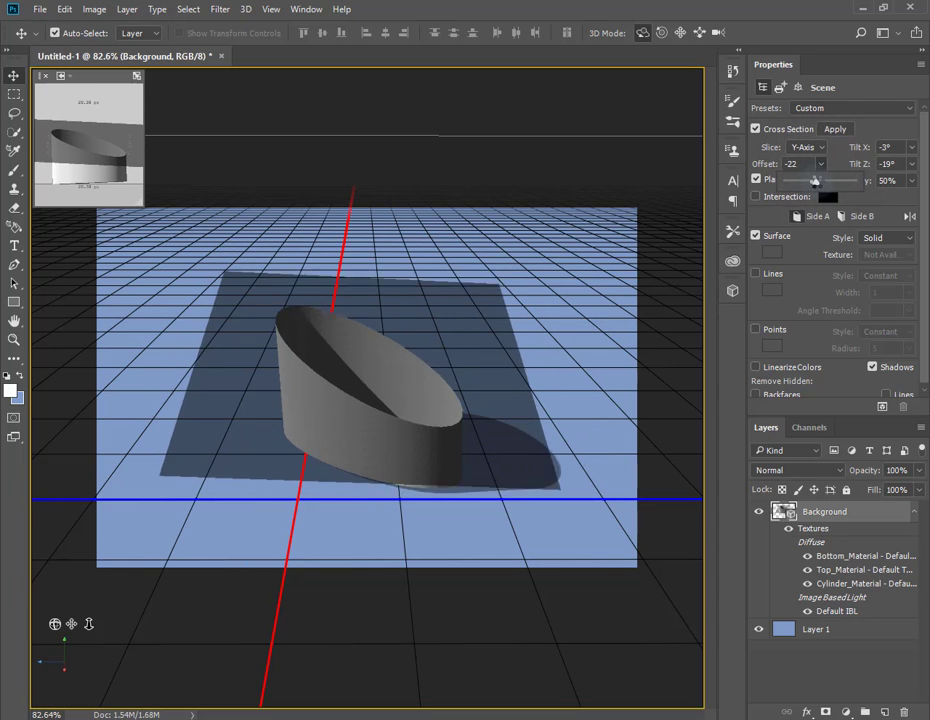
left_click(812, 147)
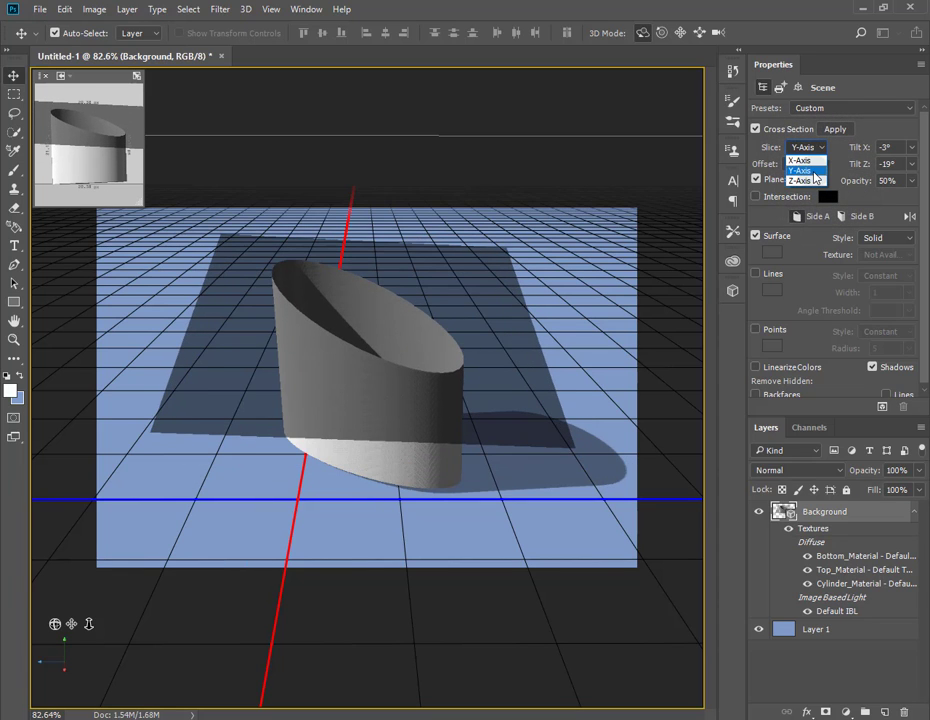
left_click(812, 171)
left_click(806, 147)
left_click(806, 161)
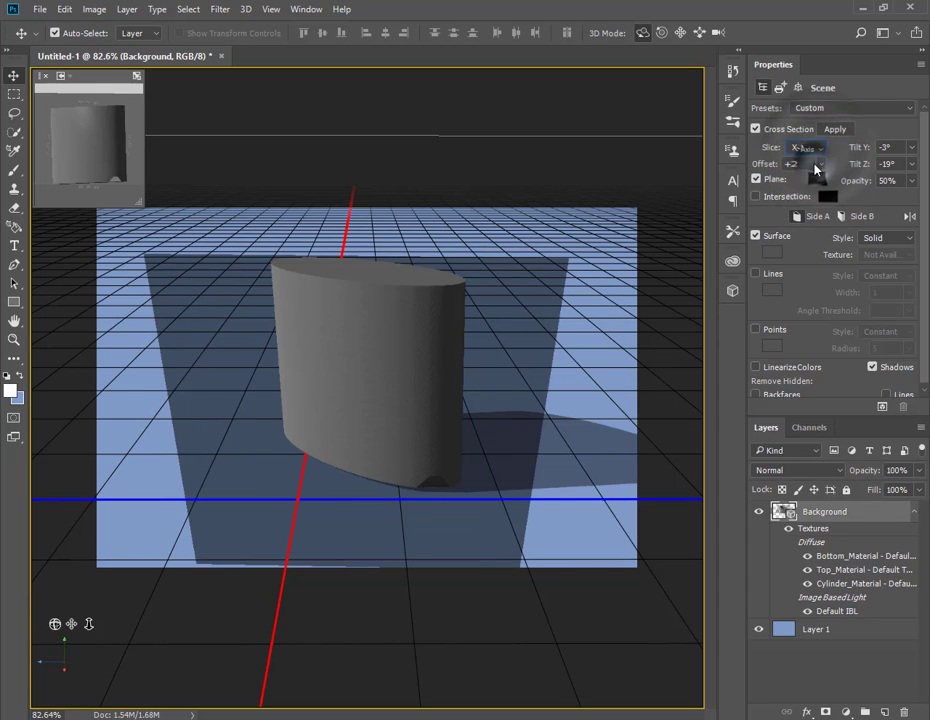
mouse_move(765, 164)
left_mouse_down()
mouse_move(771, 176)
mouse_move(722, 177)
left_mouse_up()
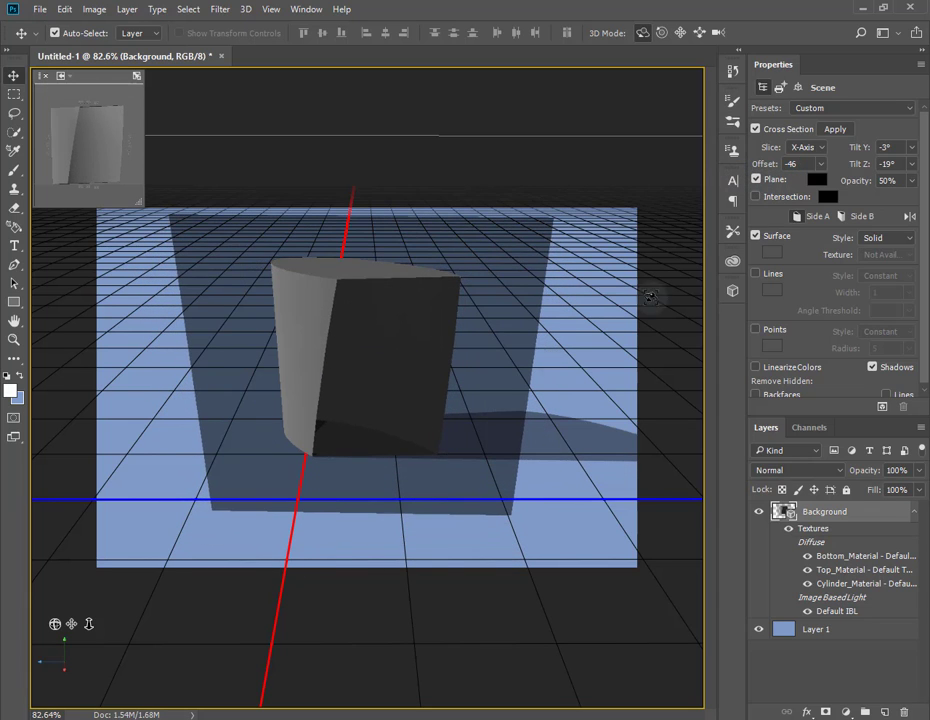
Apply and confirm the cross-section cut, orbit to inspect it, then step back in History.
left_click(838, 130)
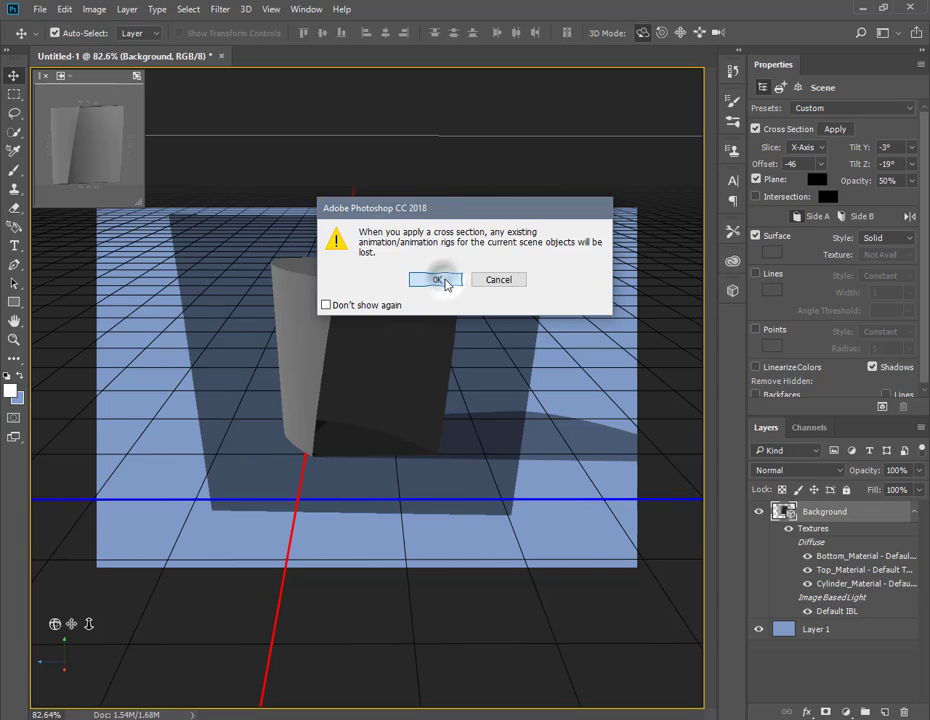
left_click(446, 282)
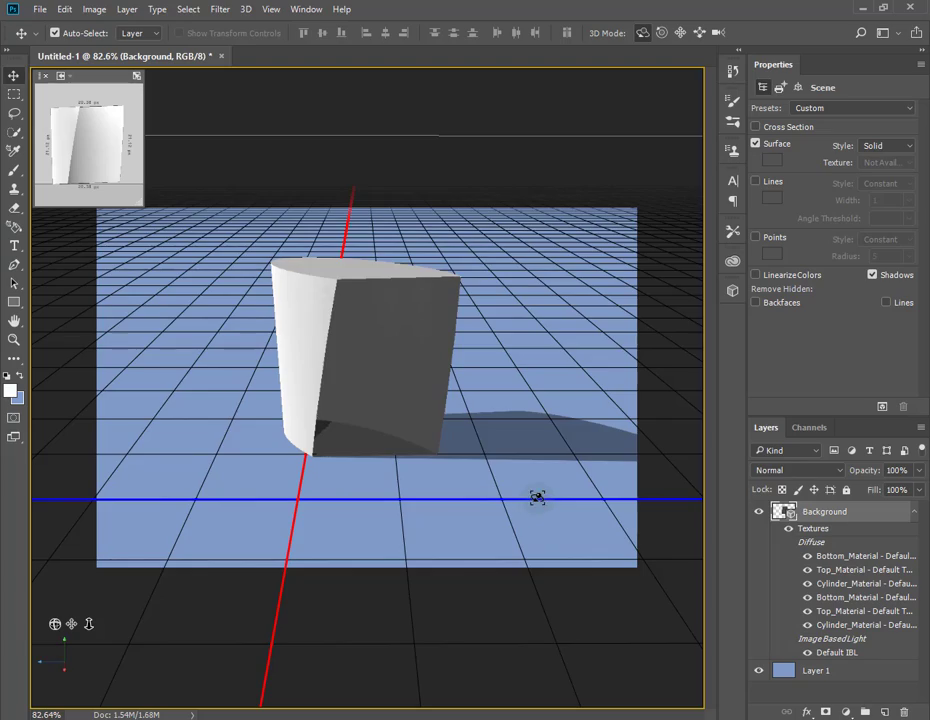
mouse_move(538, 494)
left_mouse_down()
mouse_move(476, 503)
mouse_move(552, 463)
left_mouse_up()
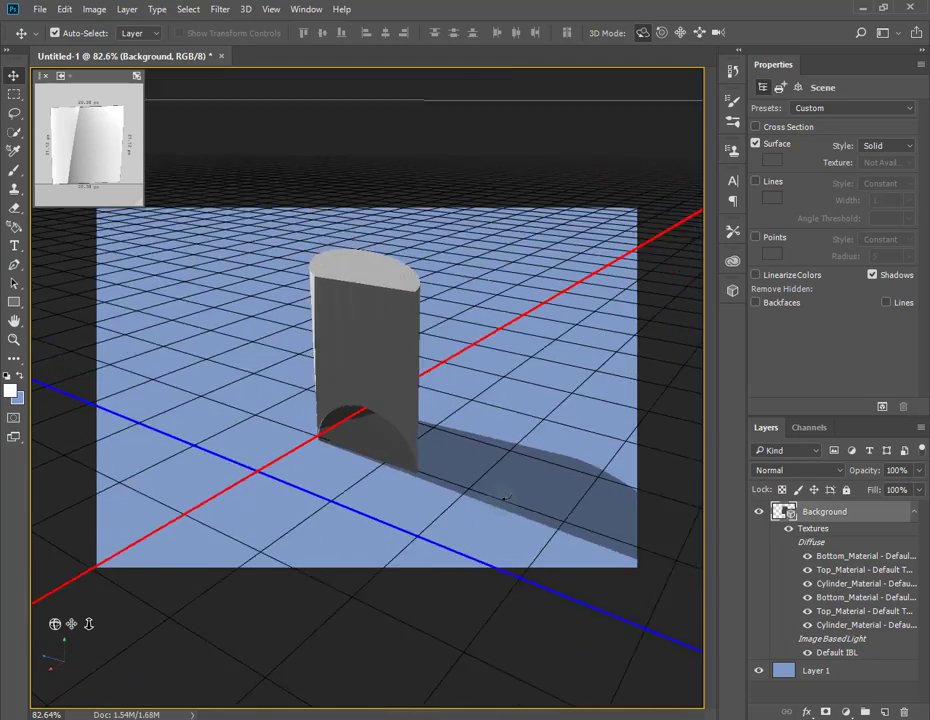
left_click(733, 72)
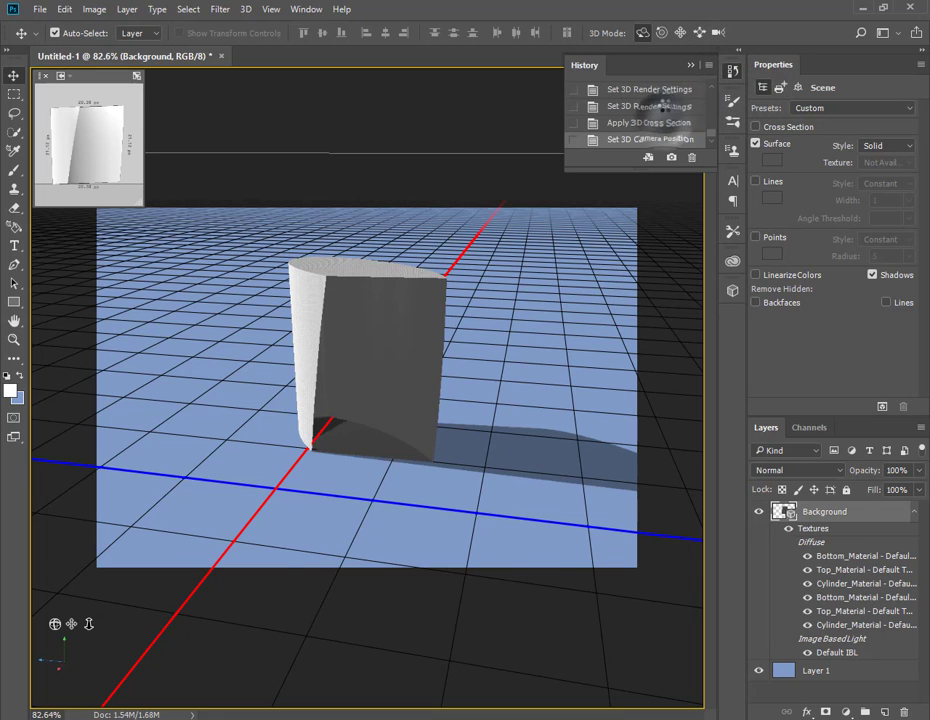
left_click(660, 122)
Revert to the live cross-section preview and colour the section plane red.
left_click(664, 106)
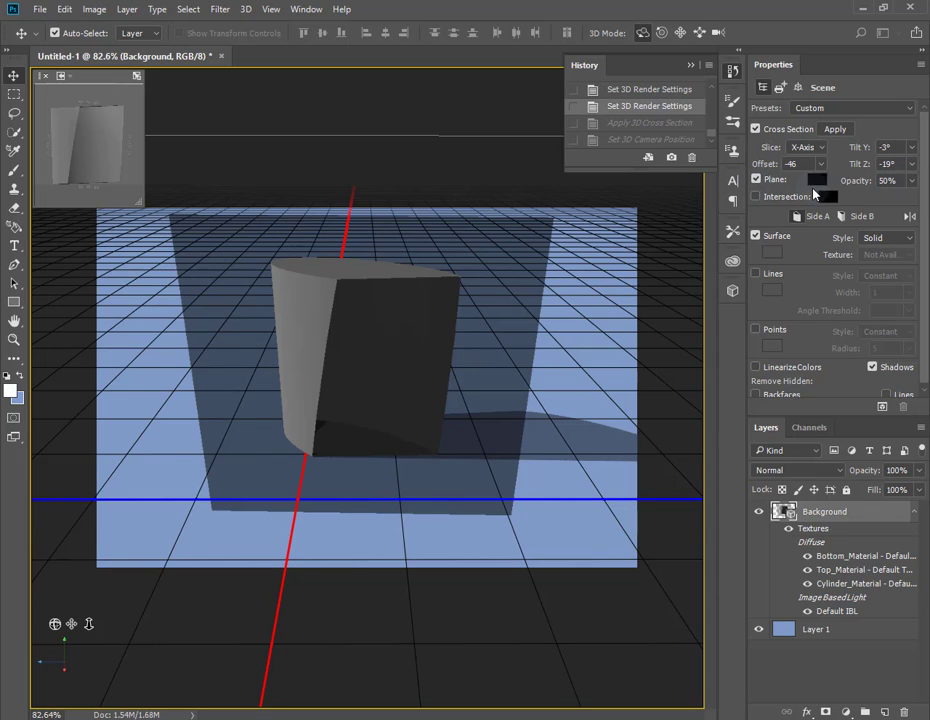
left_click(756, 180)
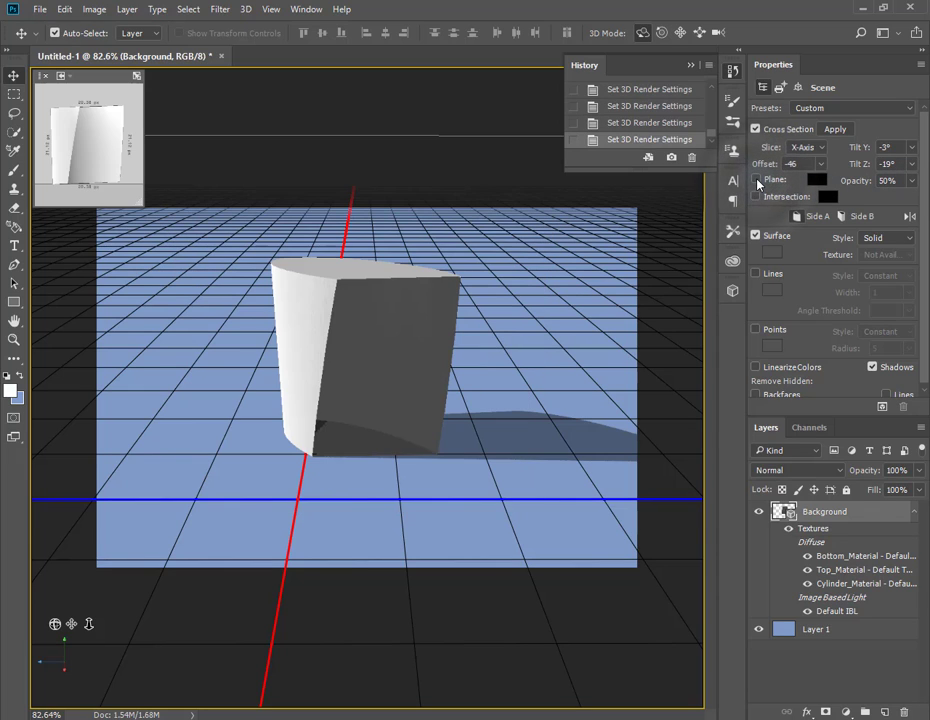
left_click(756, 180)
left_click(817, 180)
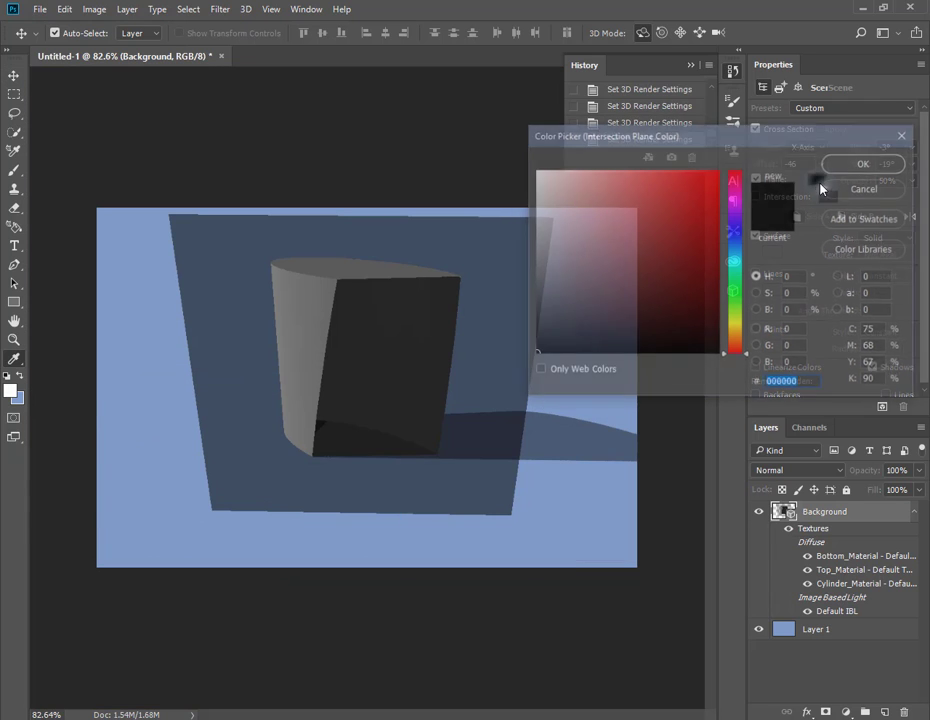
left_click(692, 188)
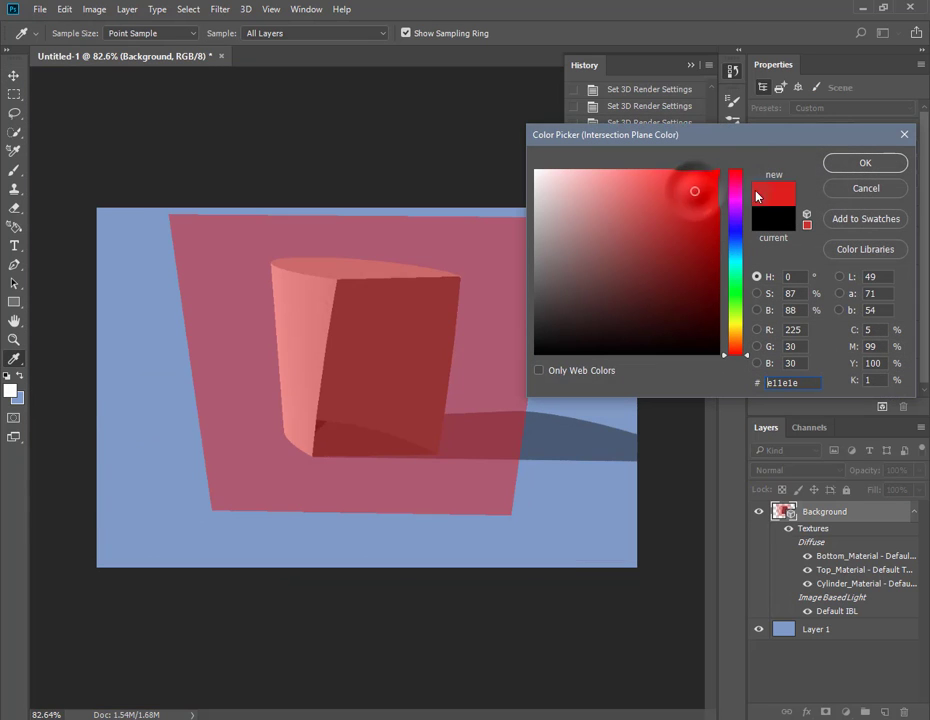
left_click(858, 163)
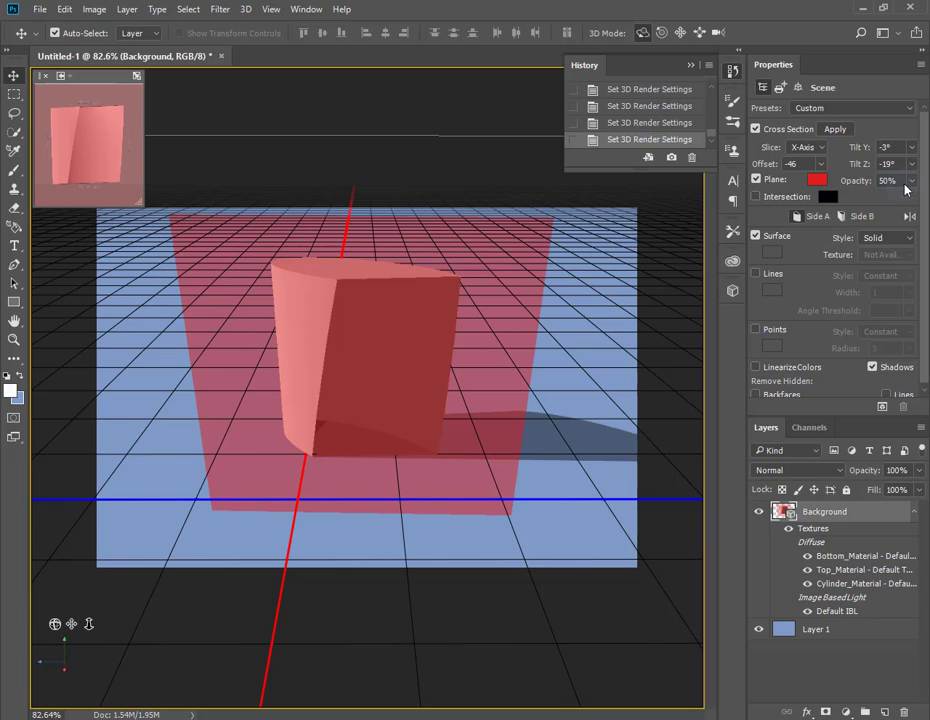
Lower the plane opacity to 15% and turn on Intersection lines.
left_click(911, 180)
left_click_drag(882, 197, 862, 200)
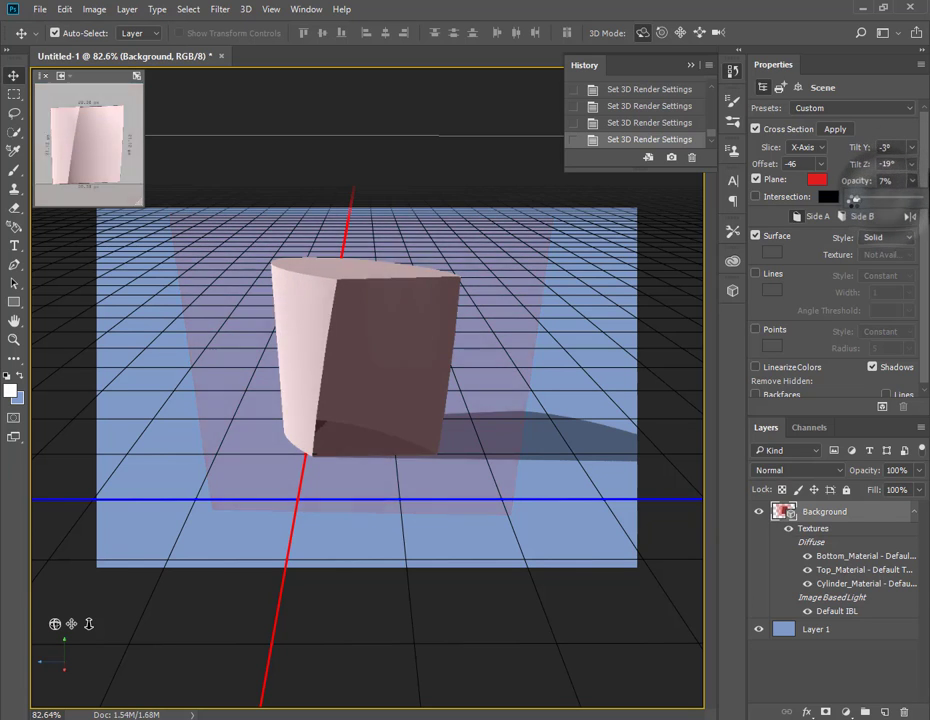
left_click(756, 198)
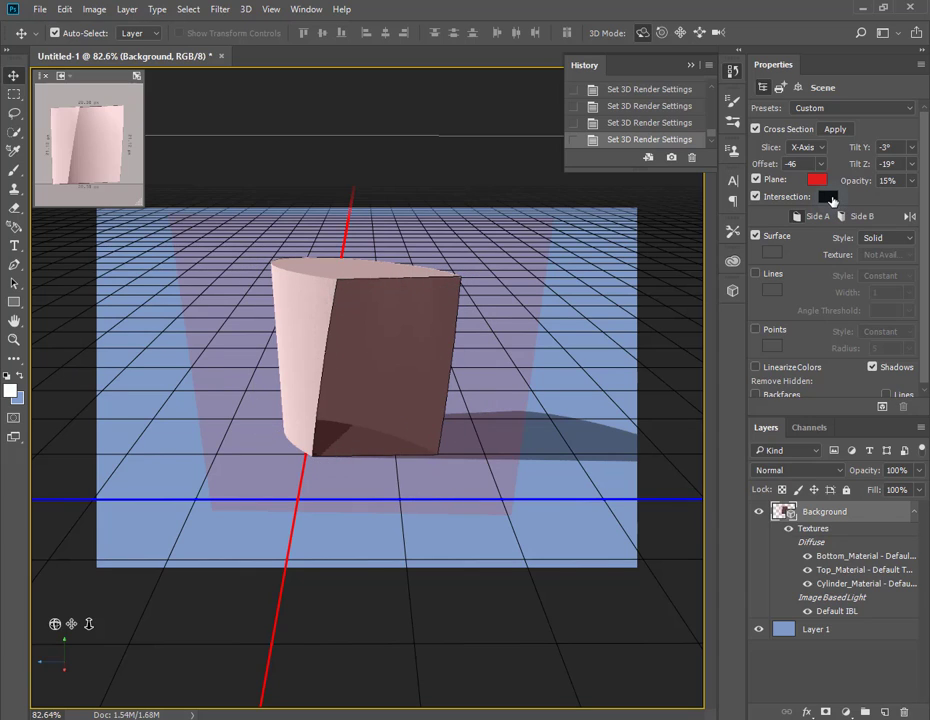
Set the intersection line colour to dark red 300d0d after trying a brighter red.
left_click(827, 198)
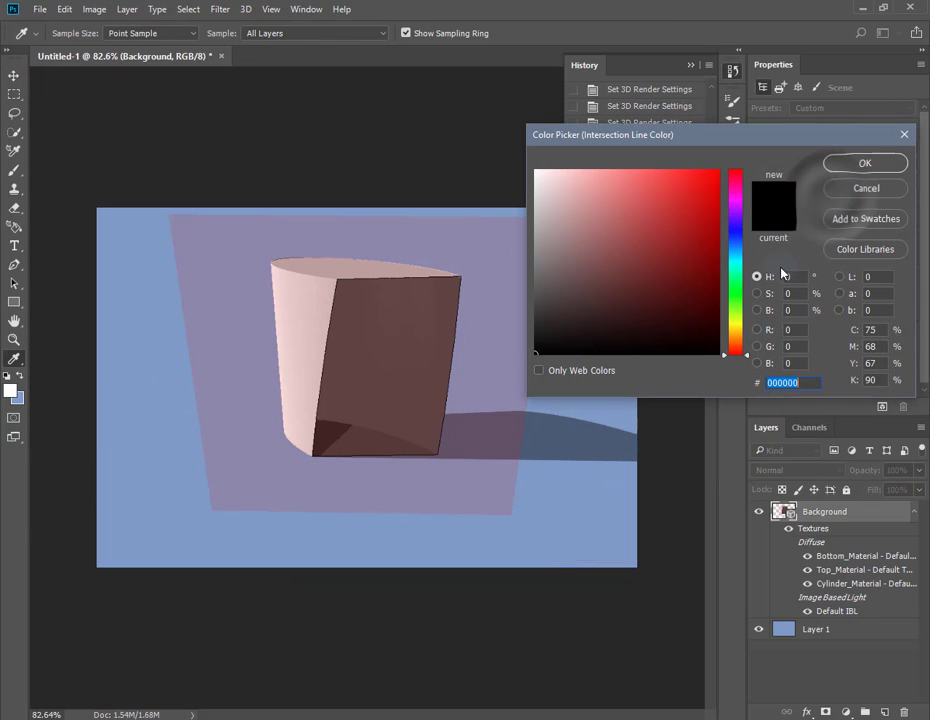
left_click(697, 188)
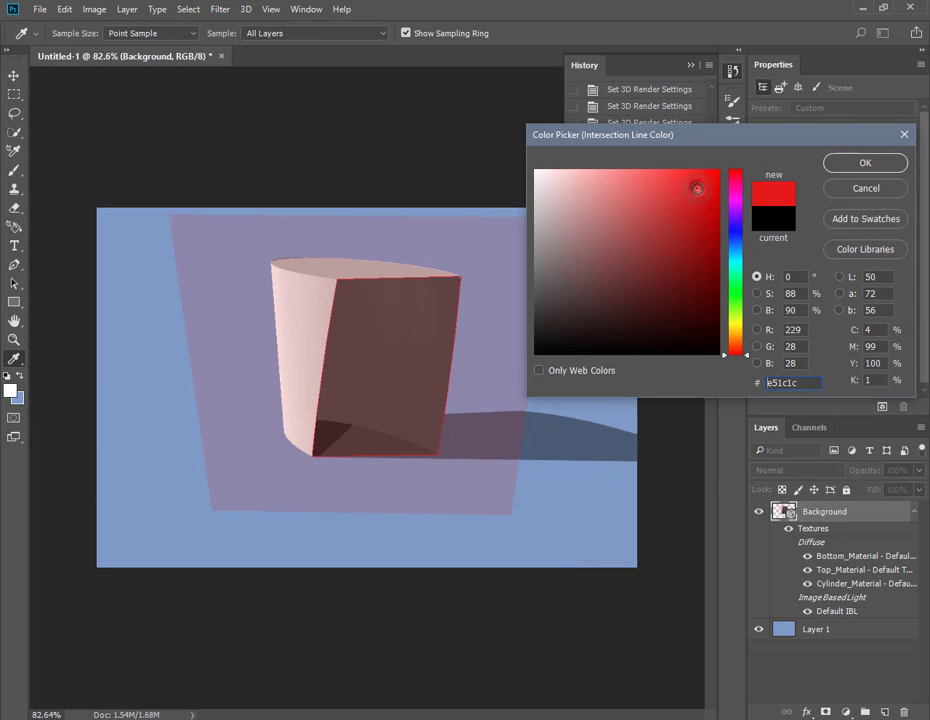
left_click(669, 319)
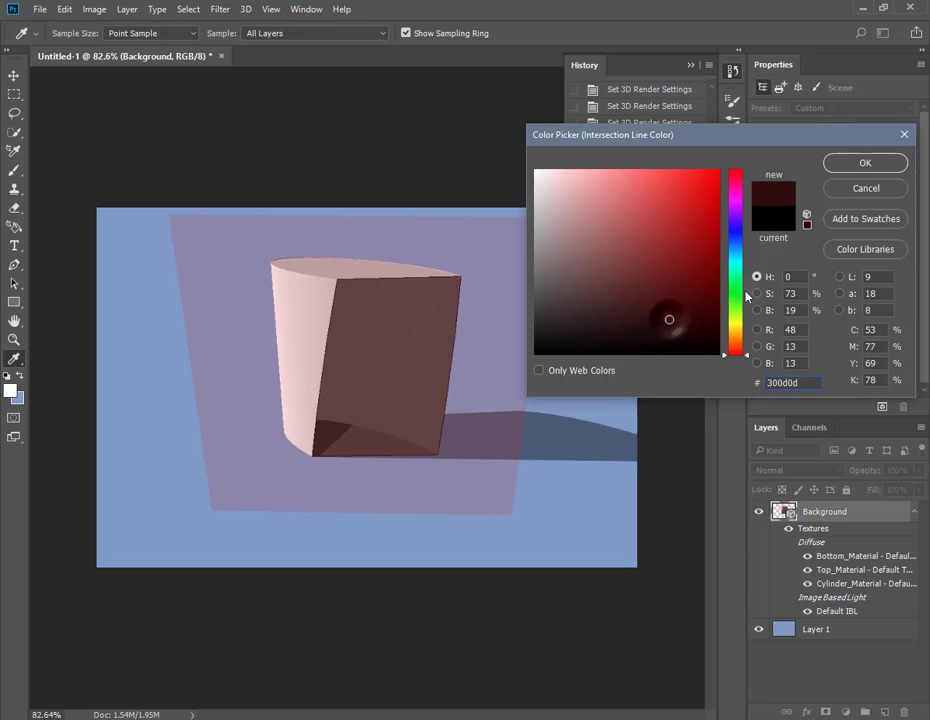
left_click(892, 162)
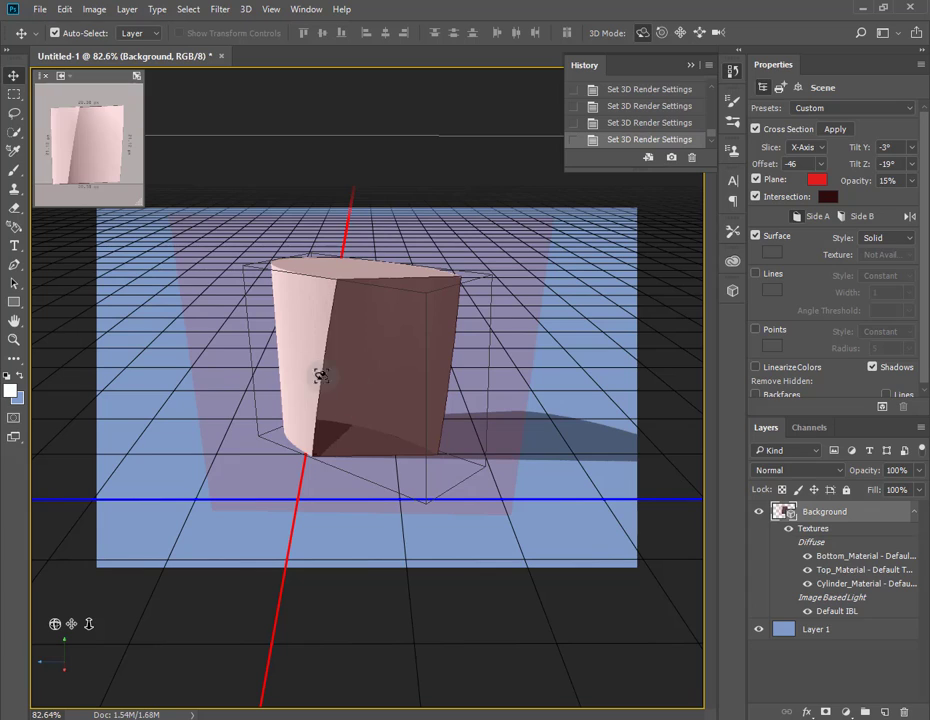
Flip the cross-section back and forth to compare Side B with pink Side A.
left_click(908, 216)
left_click(908, 216)
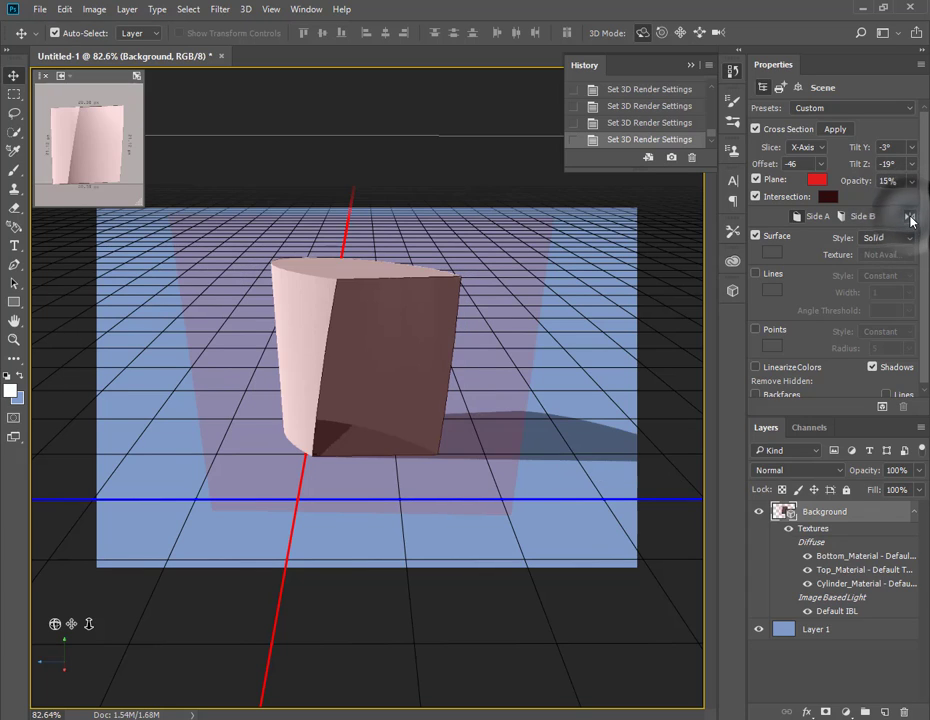
left_click(908, 216)
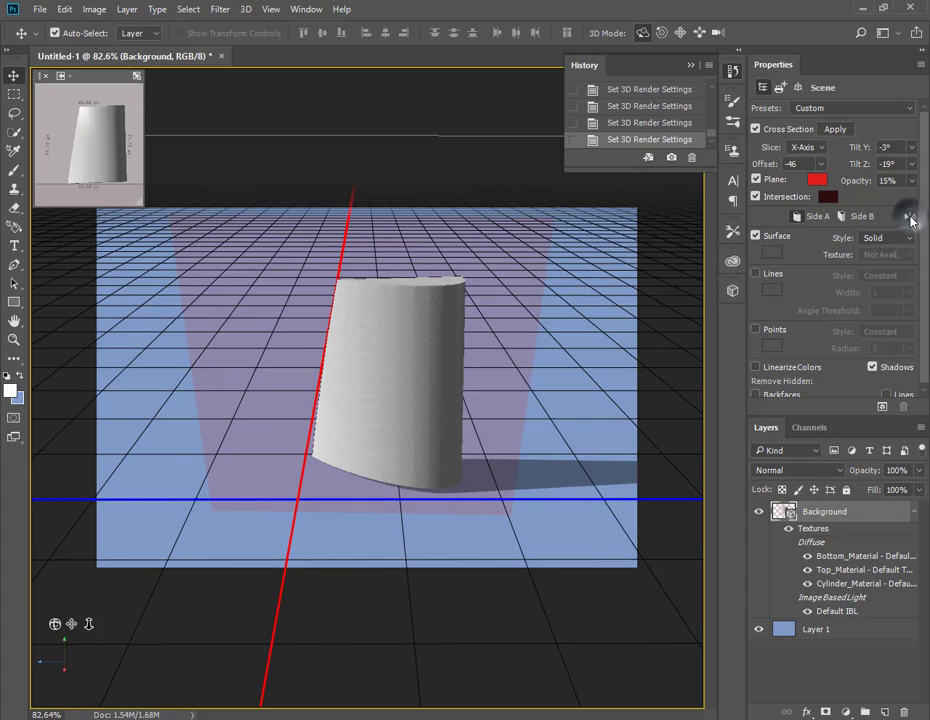
left_click(908, 216)
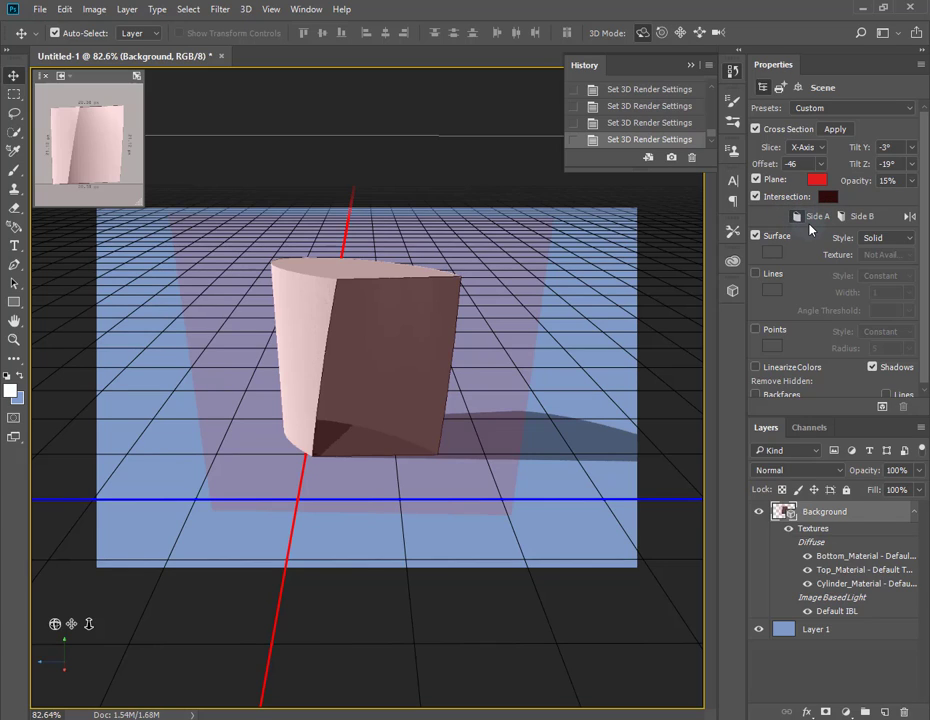
Set the Surface Style to Flat, then uncheck Surface to hide the pink half.
left_click(757, 237)
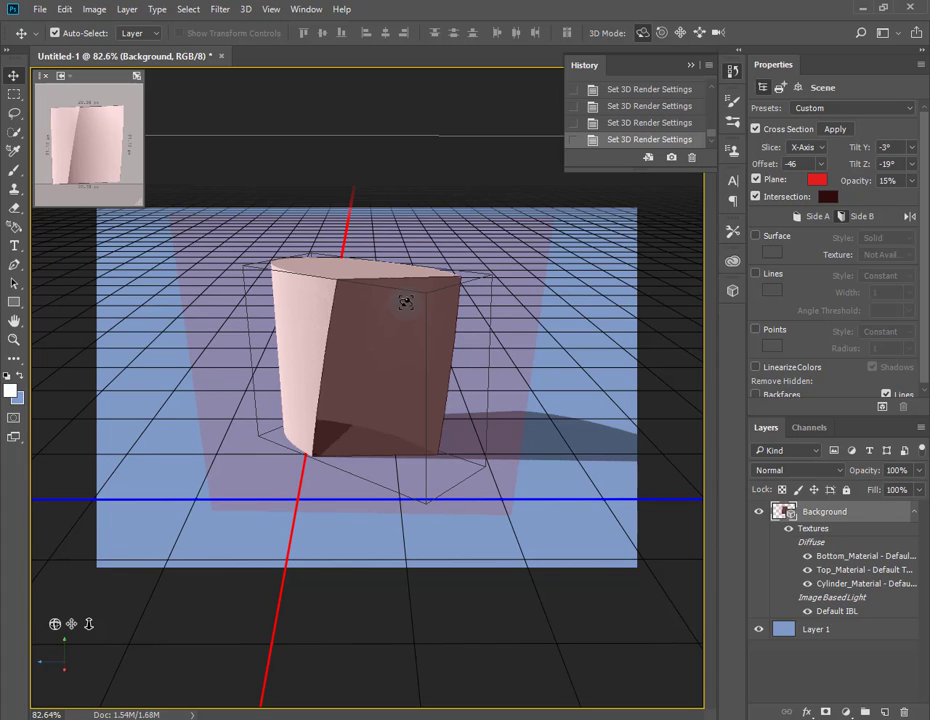
left_click(756, 237)
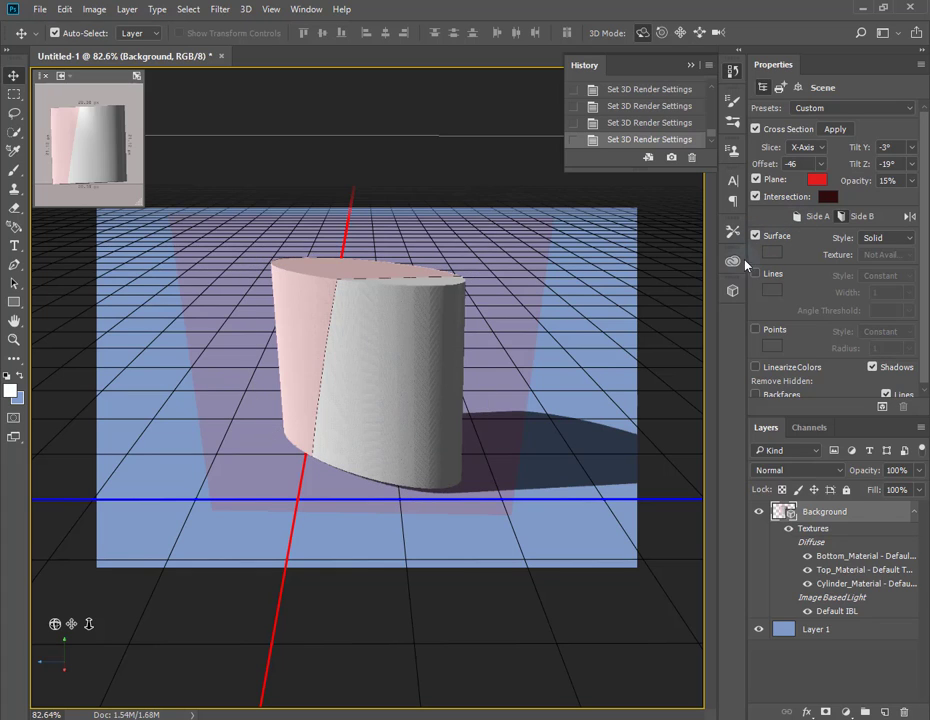
left_click(907, 240)
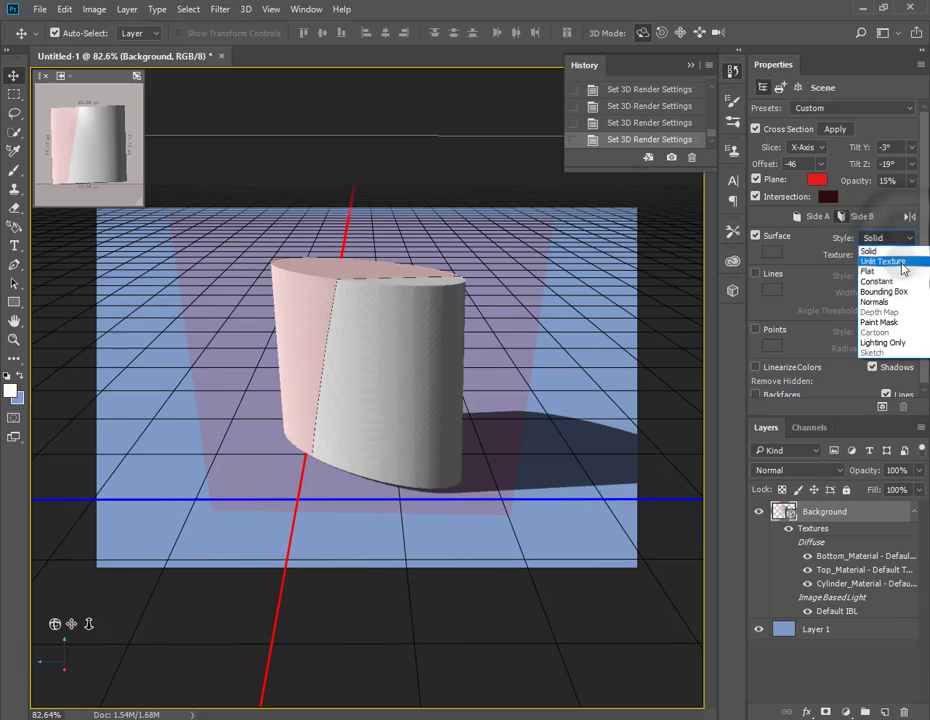
left_click(897, 268)
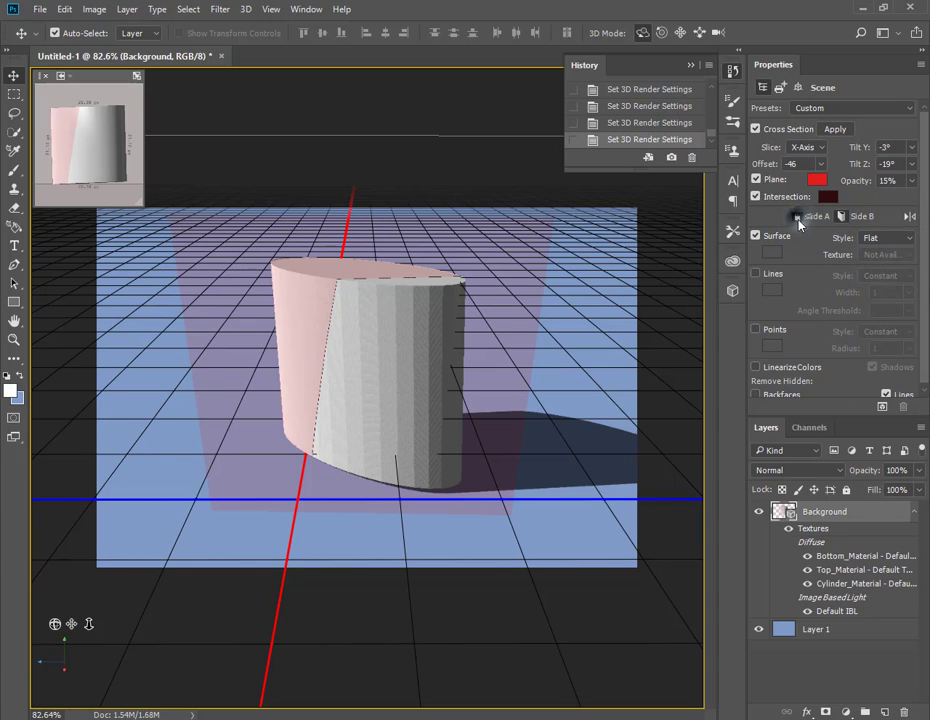
left_click(756, 237)
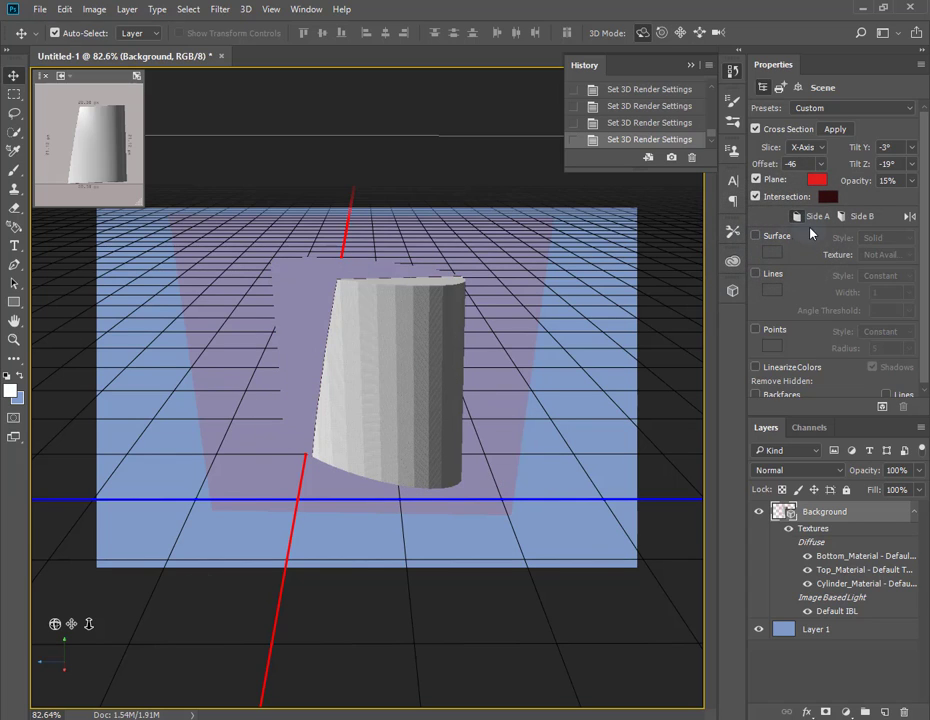
Reopen the 3D panel and select Scene to show its cross-section settings, orbiting around the cylinder.
mouse_move(484, 546)
left_mouse_down()
mouse_move(629, 550)
mouse_move(598, 550)
mouse_move(604, 540)
mouse_move(581, 523)
mouse_move(579, 531)
left_mouse_up()
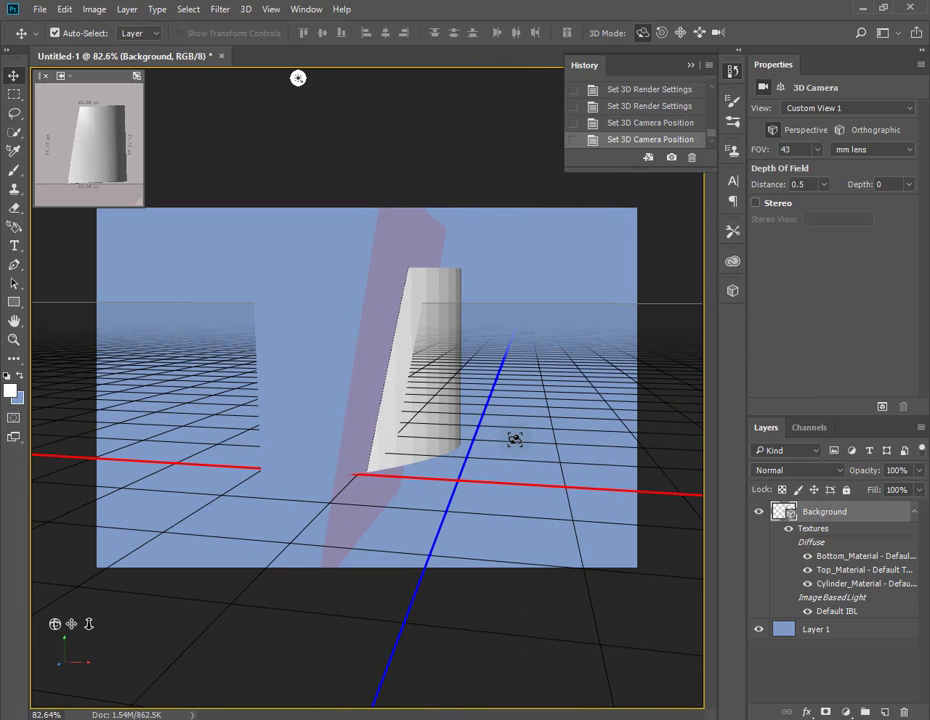
left_click(733, 290)
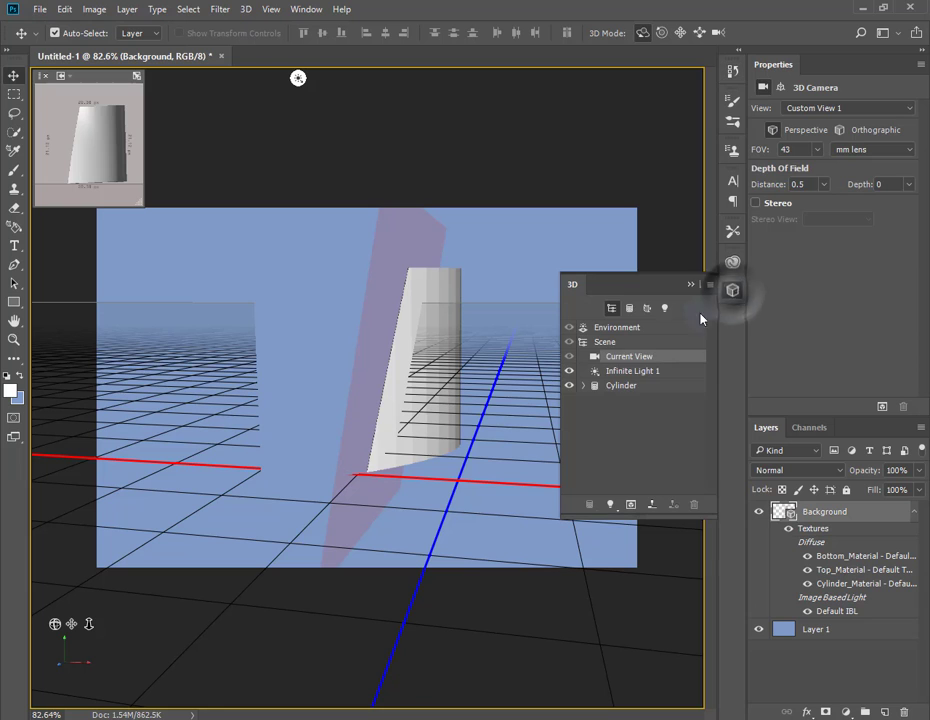
left_click(605, 342)
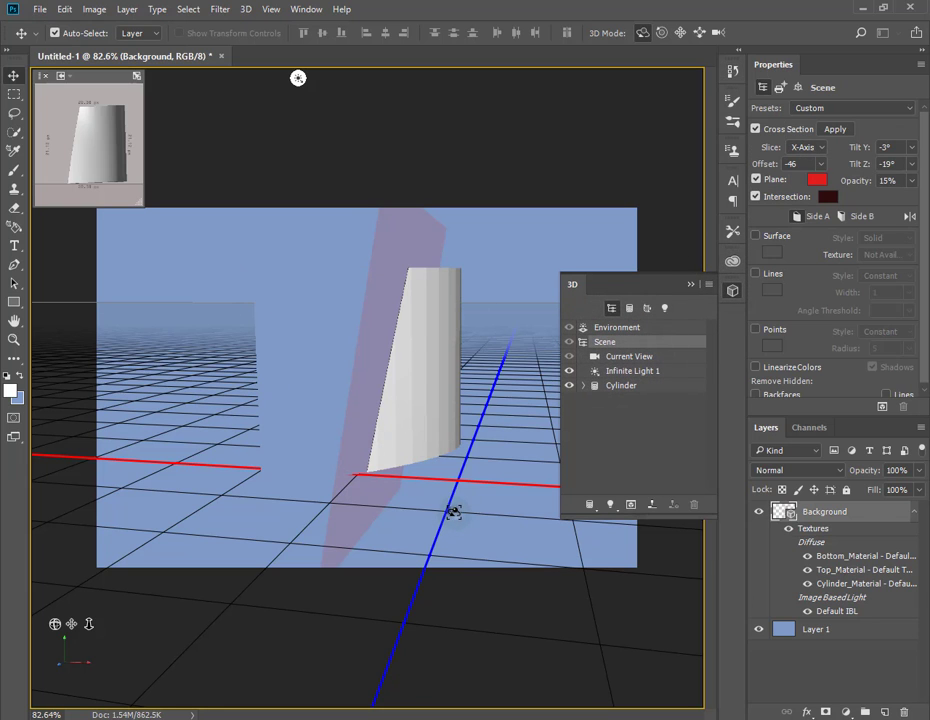
left_click_drag(453, 512, 531, 492)
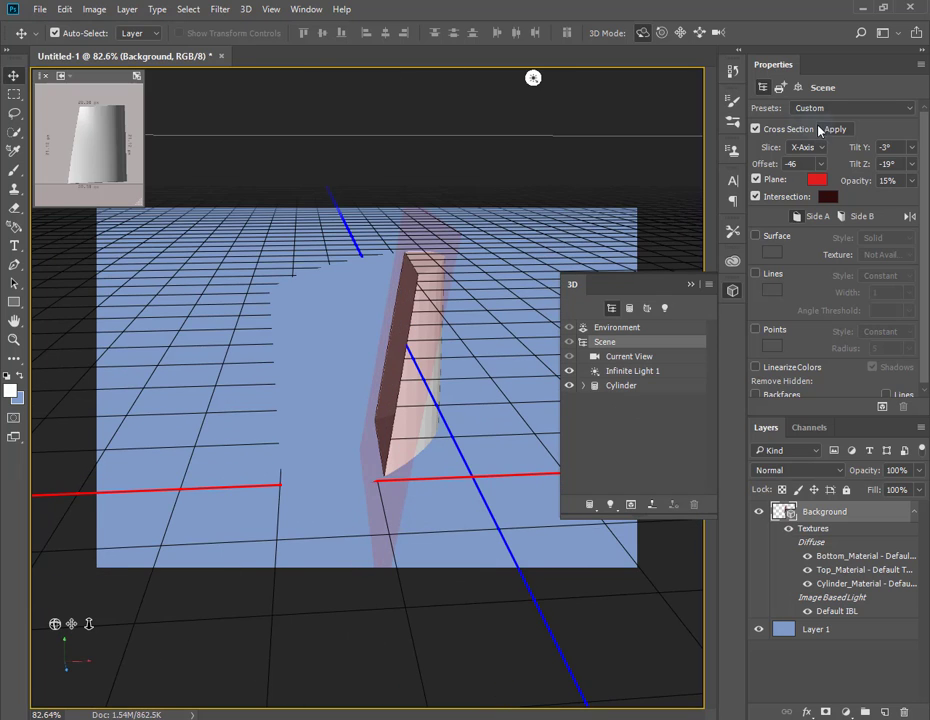
Apply the cross-section, accept the warning, and orbit to view the Side A/B split.
left_click(835, 129)
left_click(436, 278)
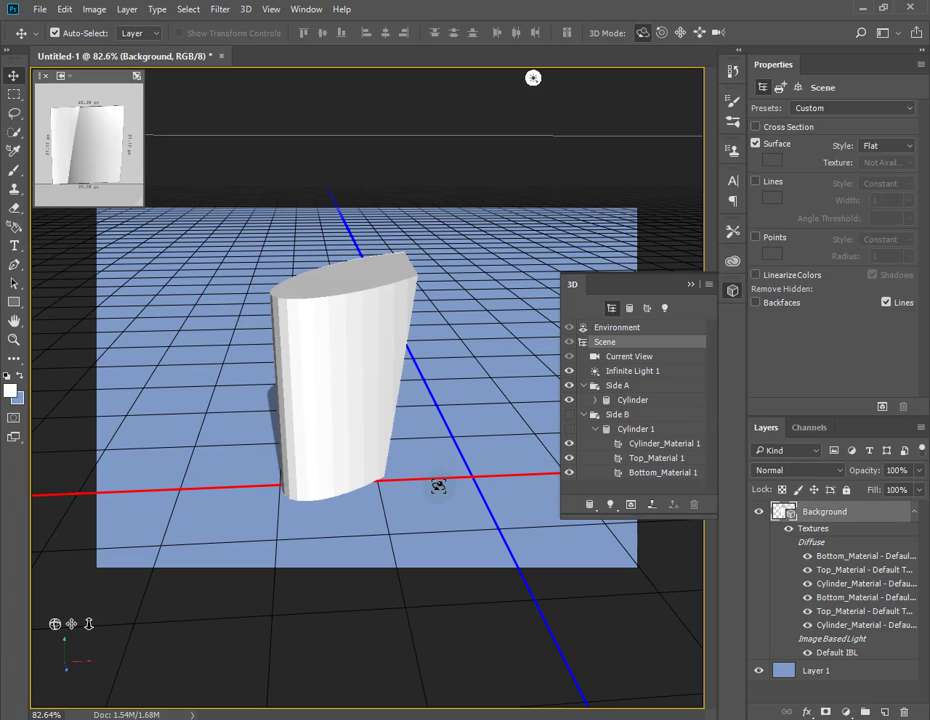
mouse_move(484, 562)
left_mouse_down()
mouse_move(462, 508)
mouse_move(341, 504)
mouse_move(422, 500)
left_mouse_up()
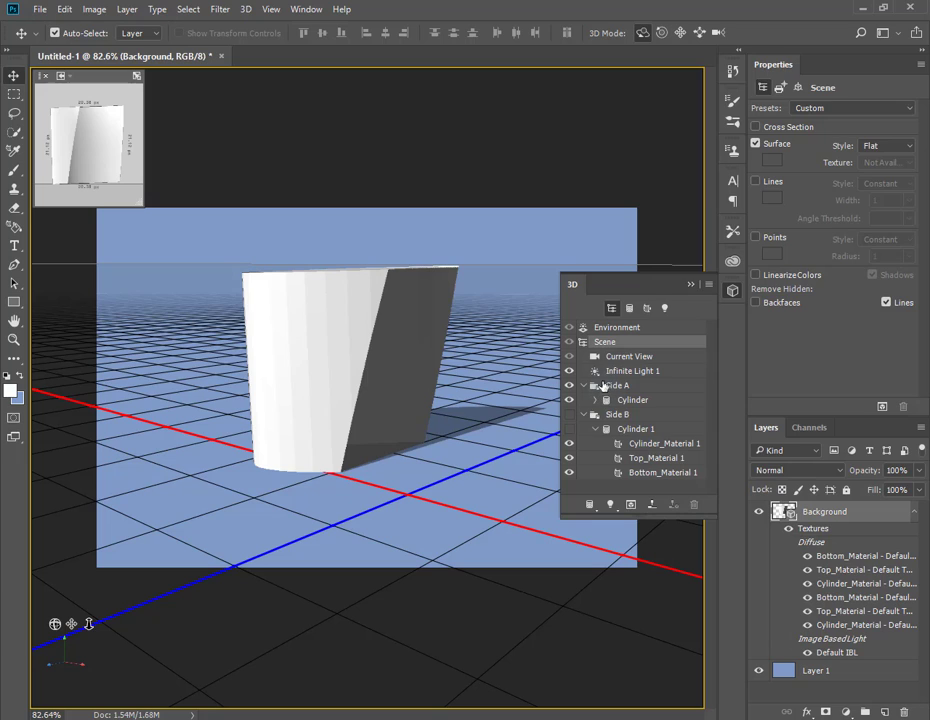